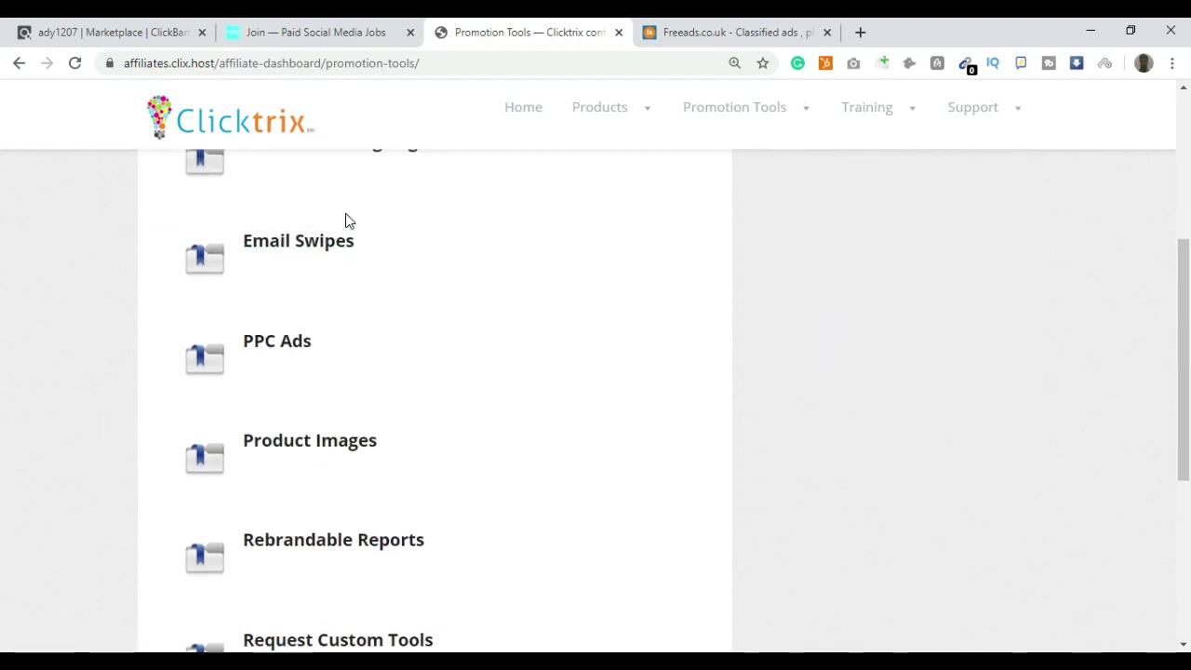
Look through the list of available affiliate promotion tools on the Clicktrix page
{"action": "scroll", "coordinate": [345, 221], "scroll_direction": "up", "scroll_amount": 1}
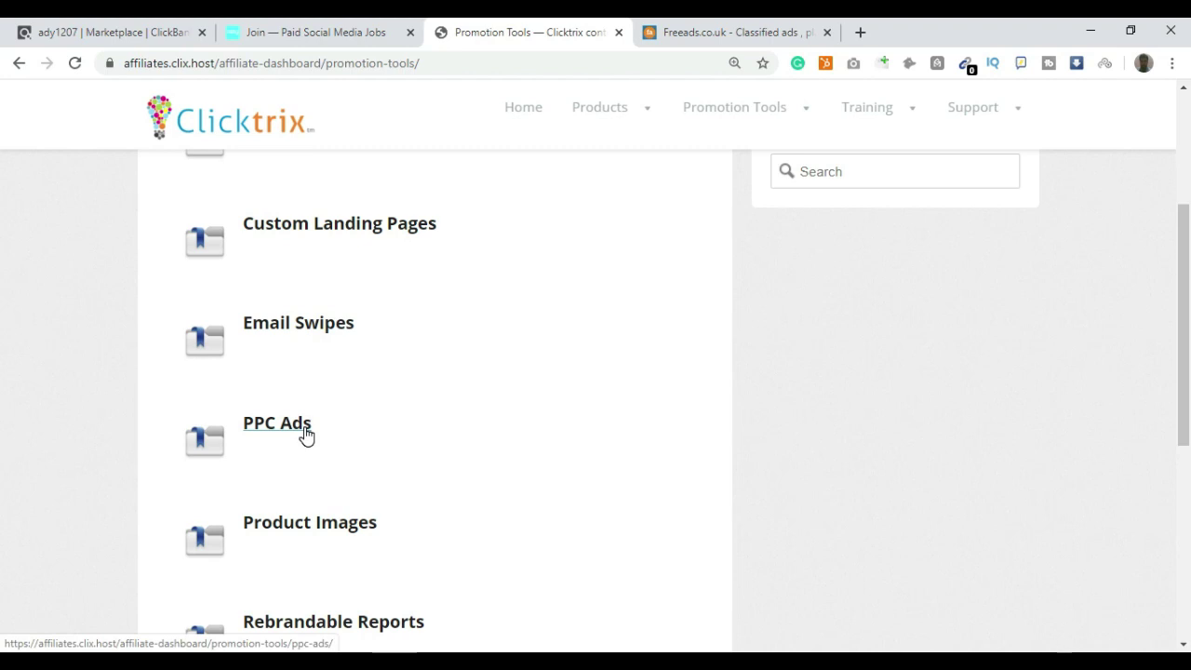
{"action": "scroll", "coordinate": [388, 418], "scroll_direction": "down", "scroll_amount": 2}
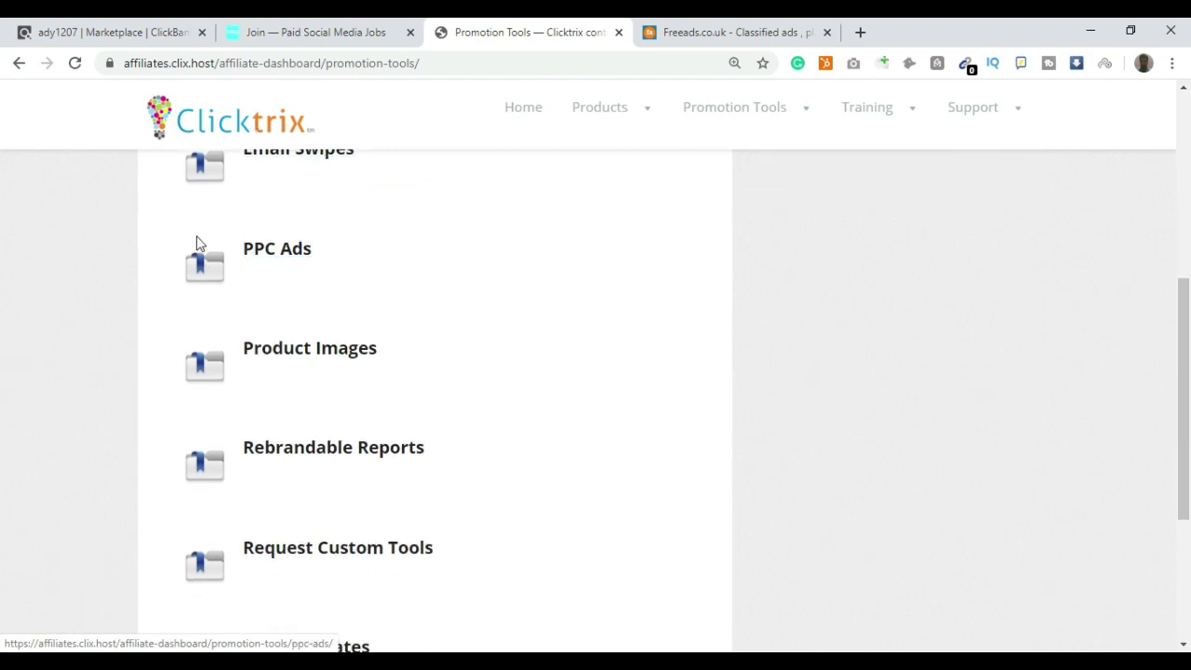
{"action": "scroll", "coordinate": [228, 373], "scroll_direction": "down", "scroll_amount": 2}
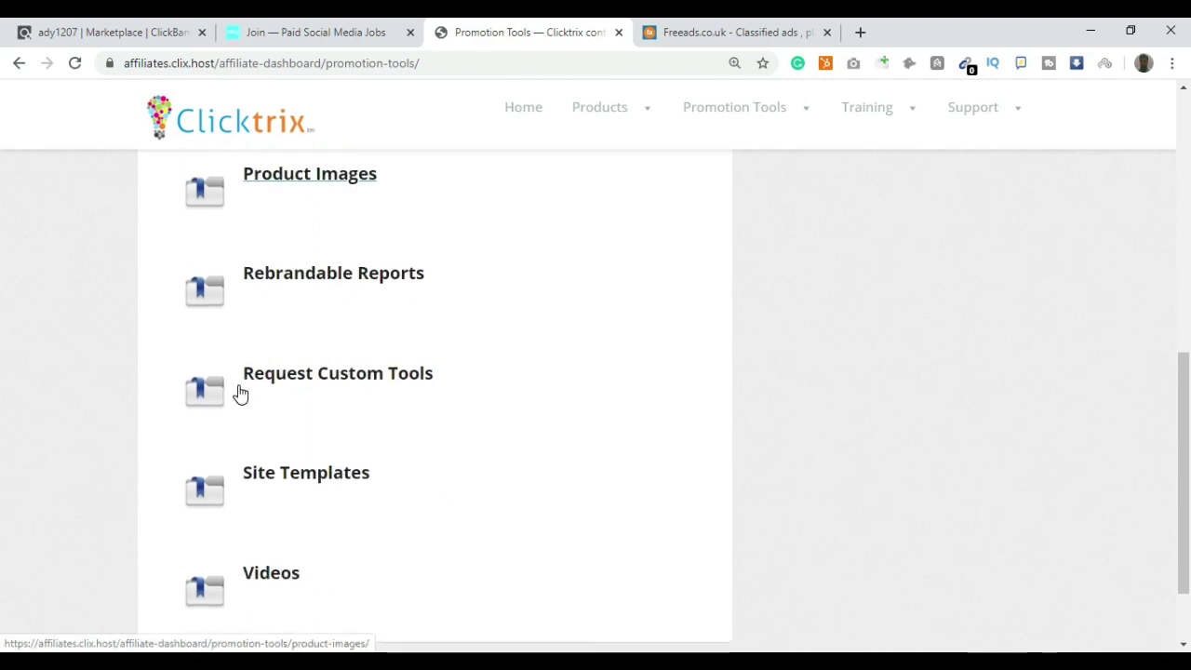
{"action": "scroll", "coordinate": [307, 405], "scroll_direction": "down", "scroll_amount": 2}
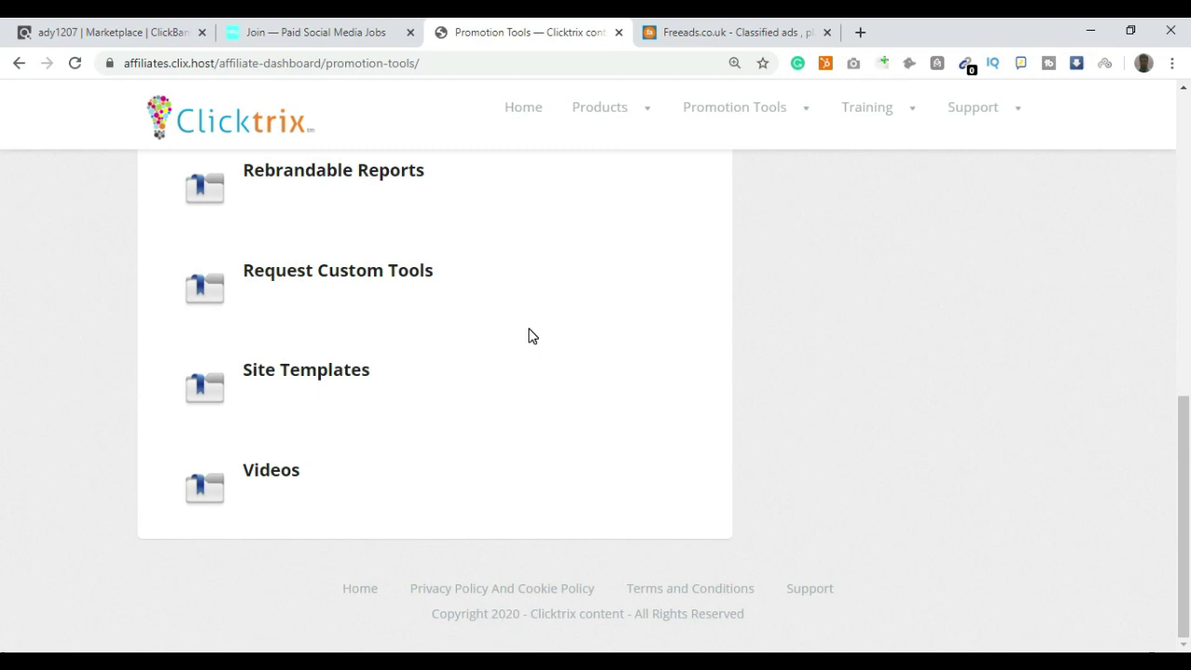
{"action": "scroll", "coordinate": [502, 331], "scroll_direction": "up", "scroll_amount": 5}
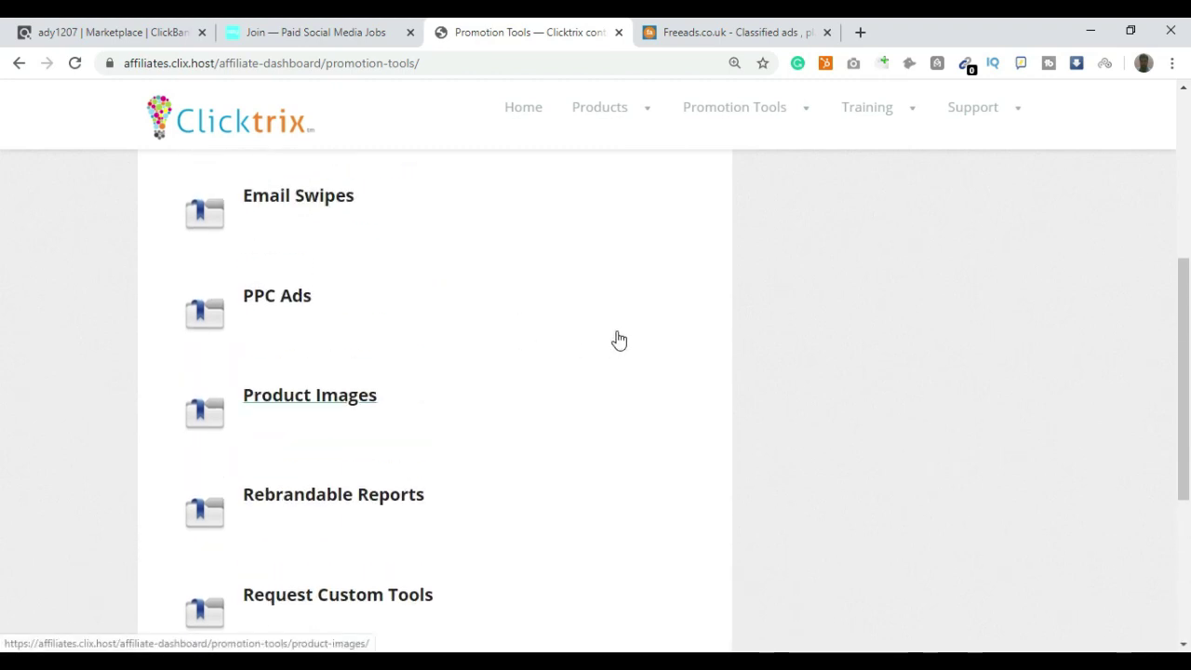
{"action": "mouse_move", "coordinate": [891, 120]}
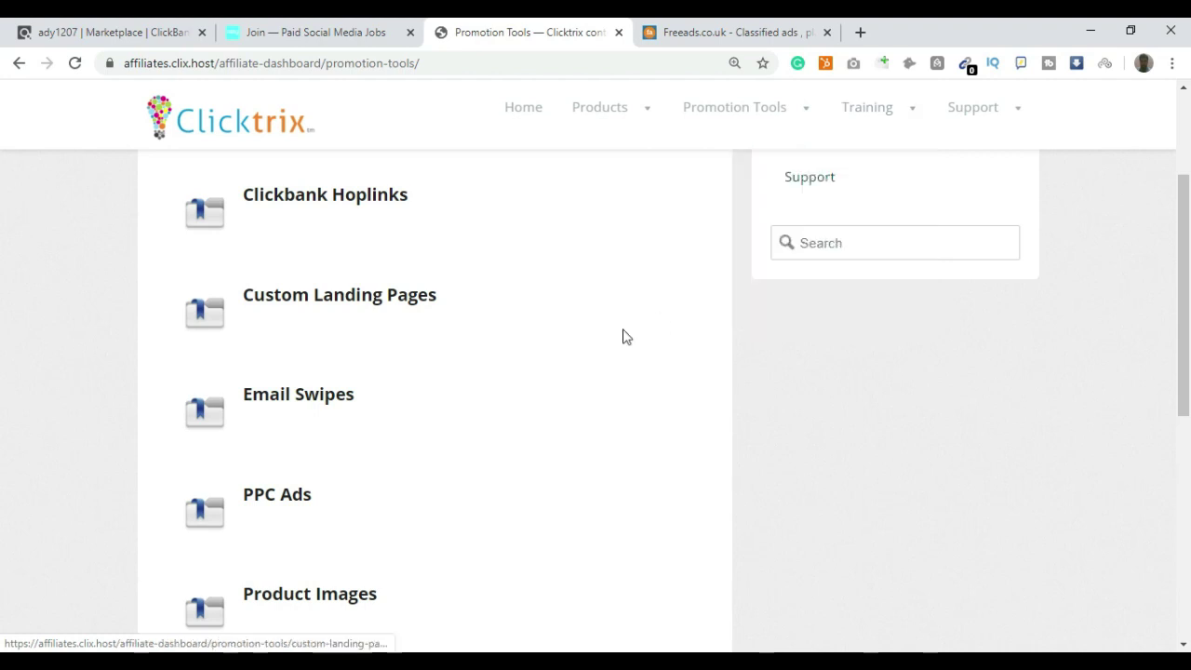
{"action": "scroll", "coordinate": [625, 335], "scroll_direction": "up", "scroll_amount": 2}
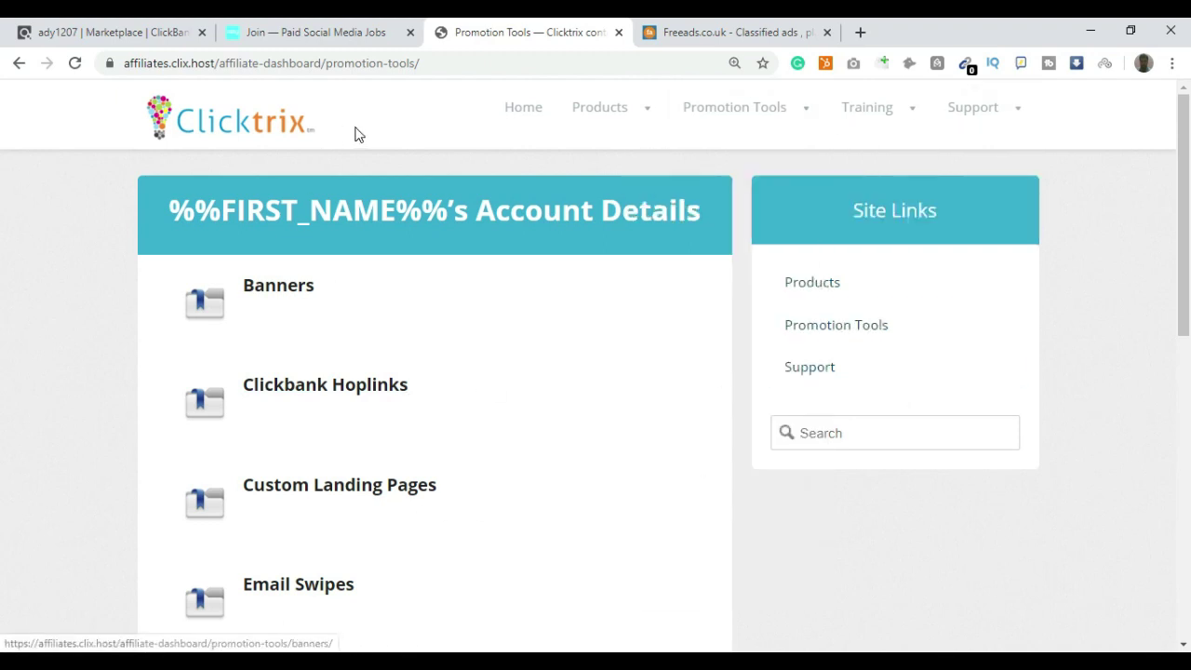
In the ClickBank marketplace, start a HopLink for "Get Paid To Use Facebook, Twitter And Youtube" with the tracking ID freeads
{"action": "left_click", "coordinate": [312, 25]}
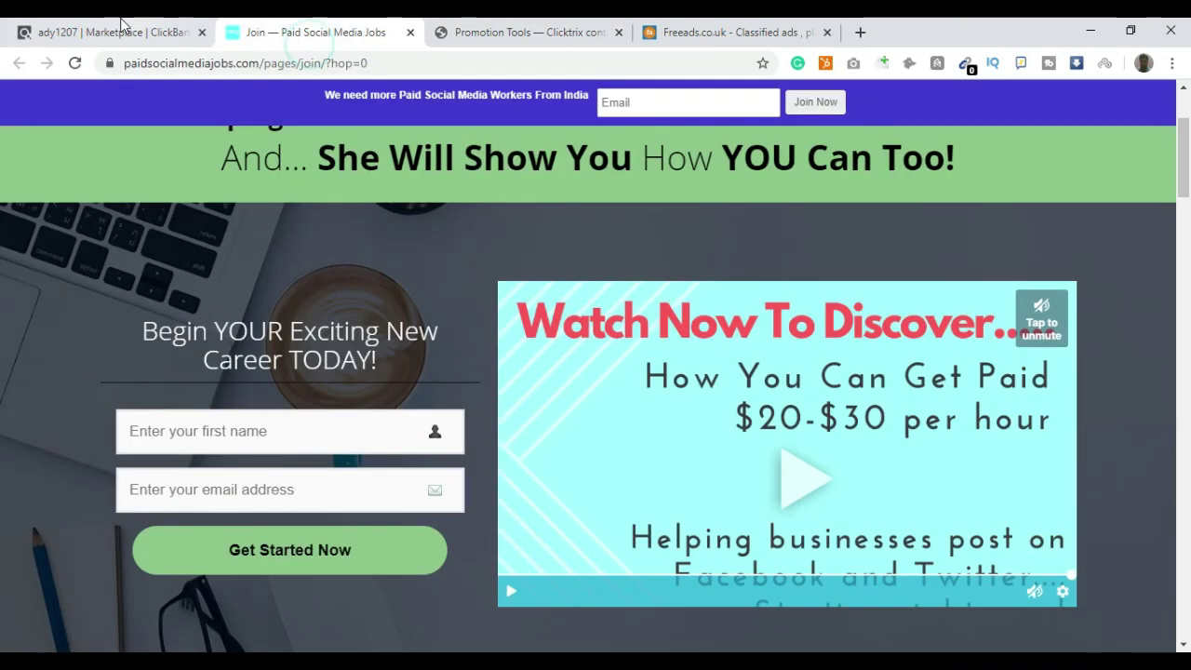
{"action": "left_click", "coordinate": [119, 34]}
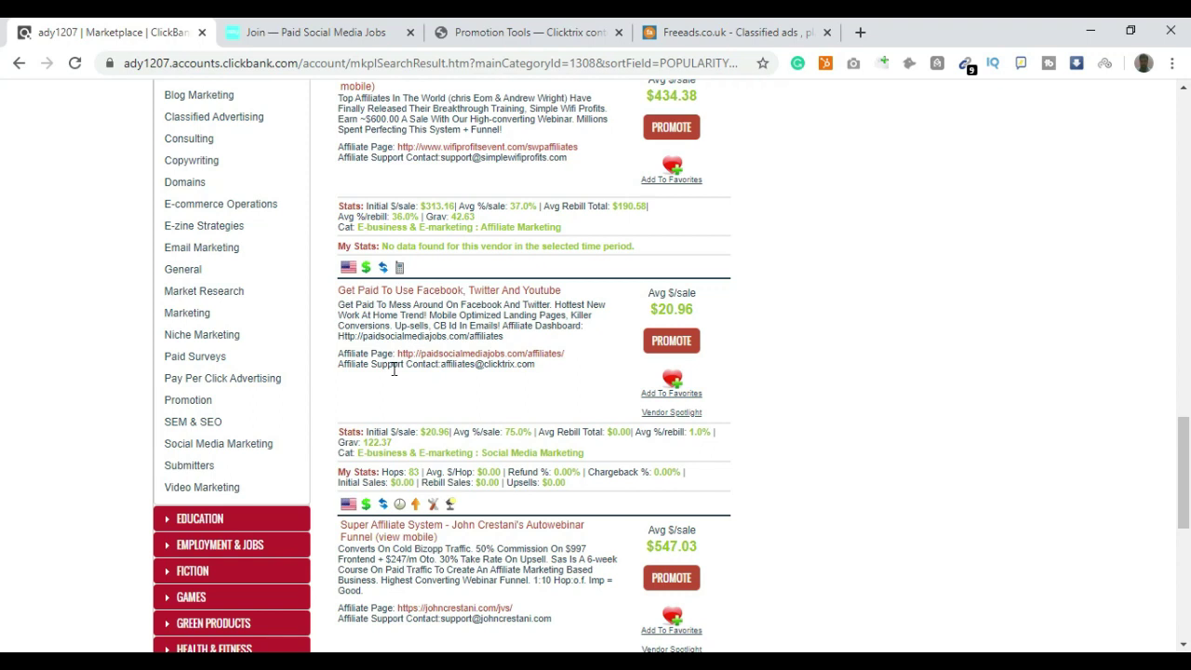
{"action": "left_click", "coordinate": [679, 345]}
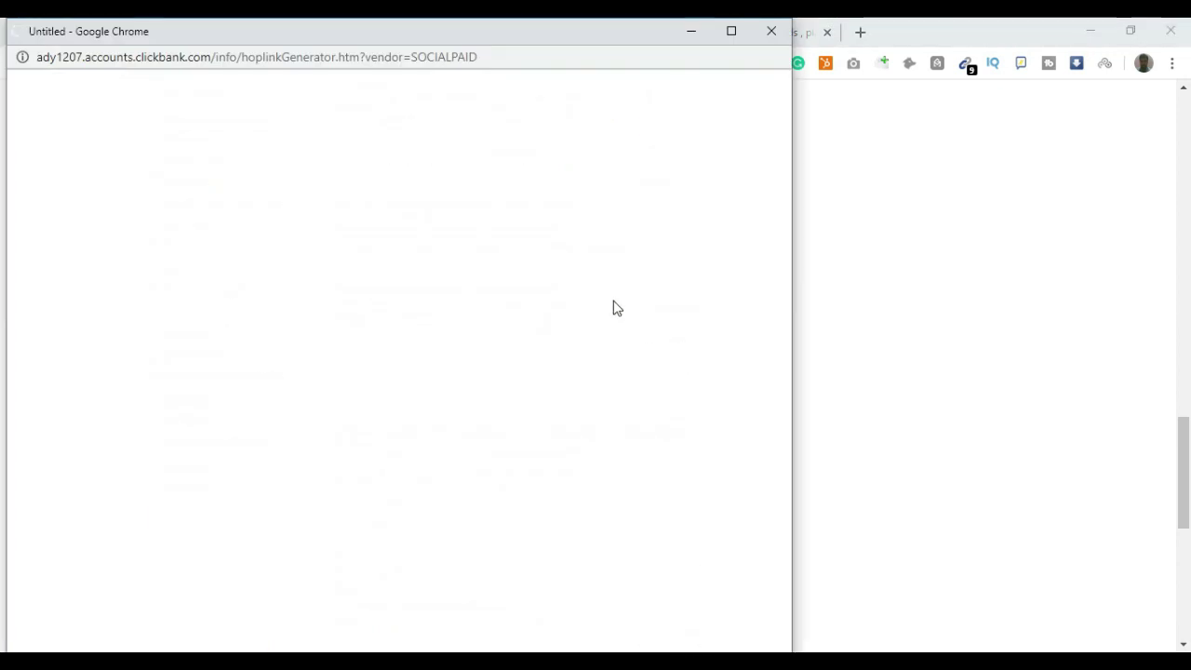
{"action": "double_click", "coordinate": [258, 193]}
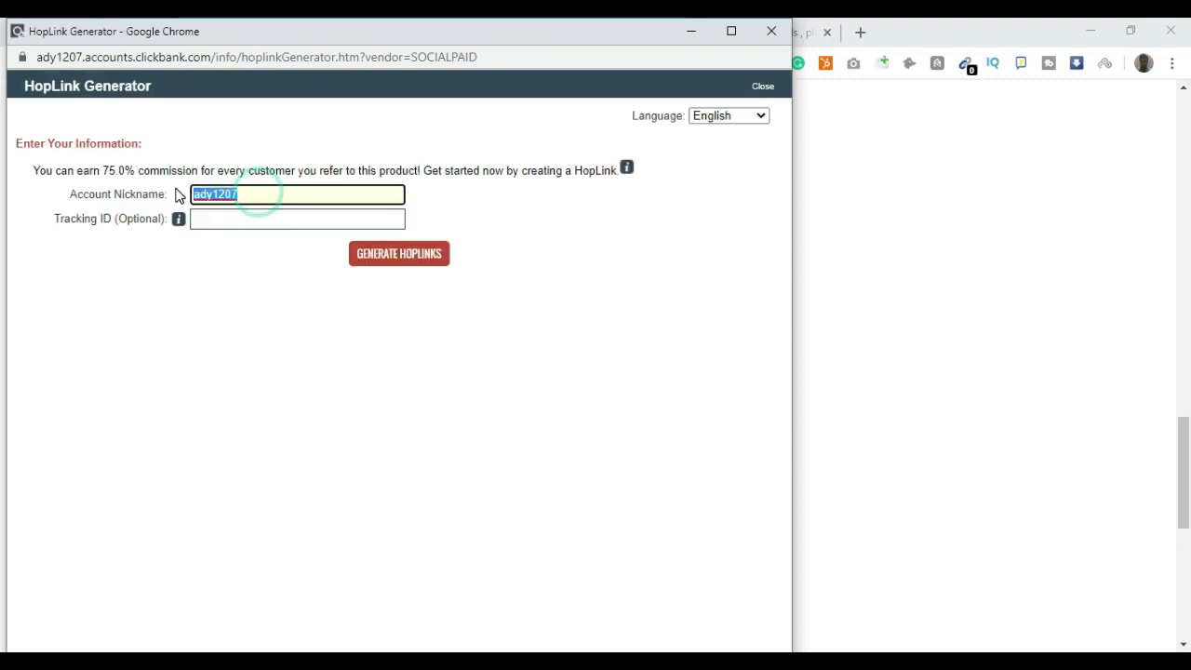
{"action": "left_click", "coordinate": [268, 192]}
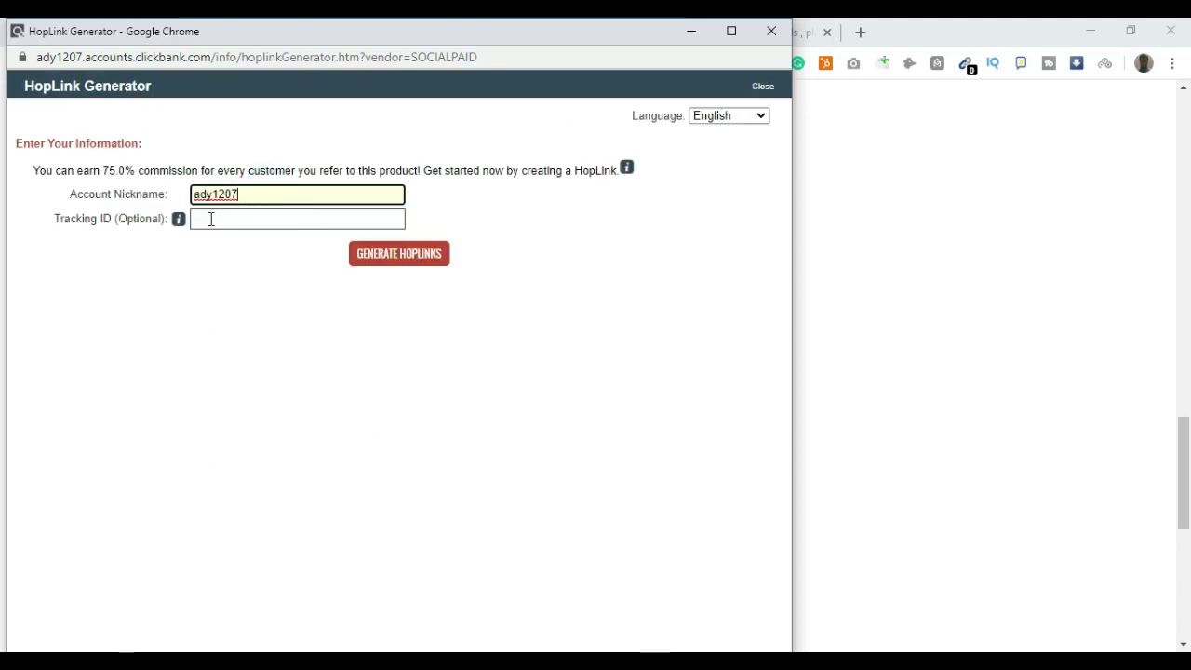
{"action": "left_click", "coordinate": [217, 220]}
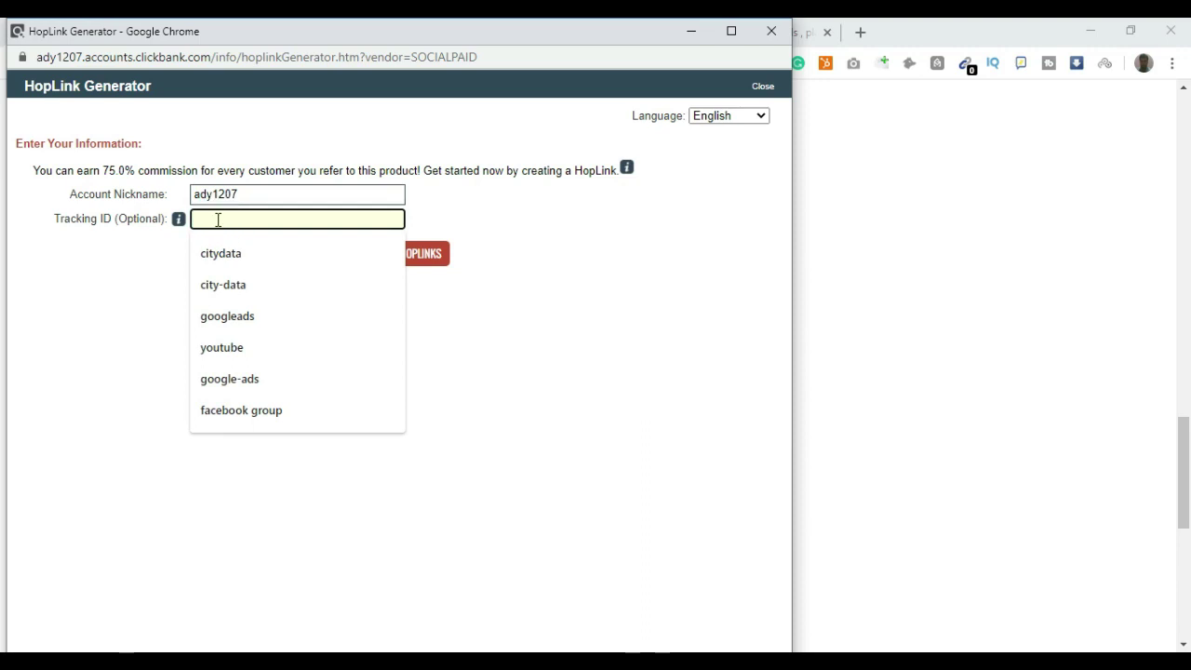
{"action": "type", "text": "freeads"}
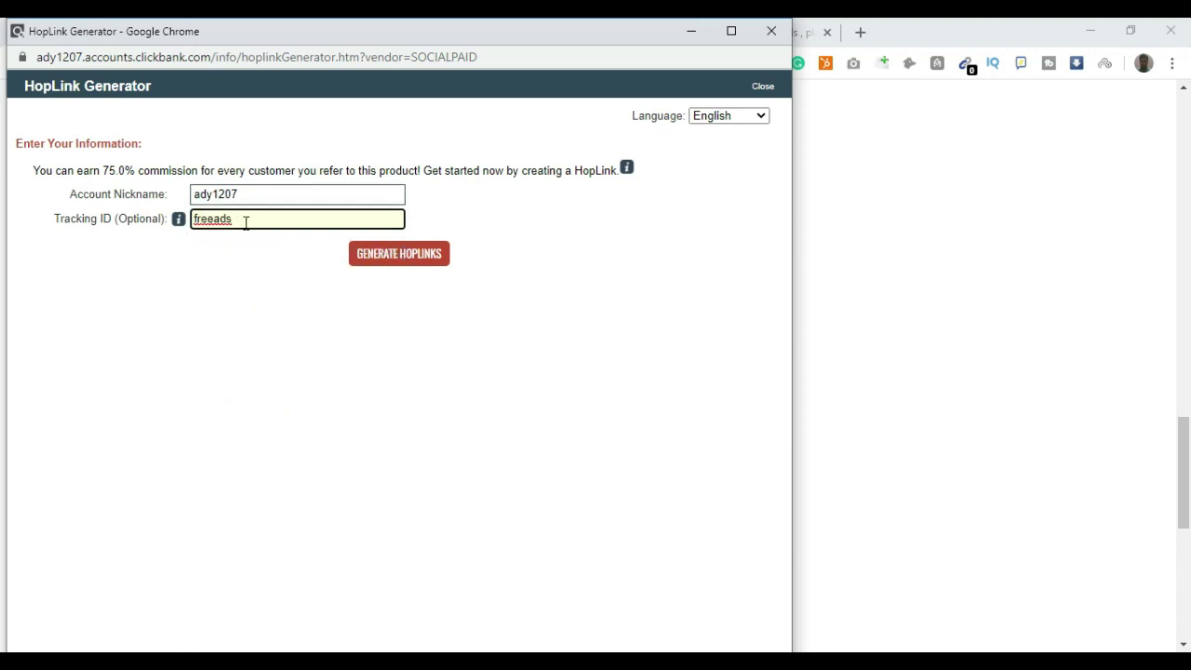
{"action": "double_click", "coordinate": [242, 222]}
{"action": "left_click", "coordinate": [146, 263]}
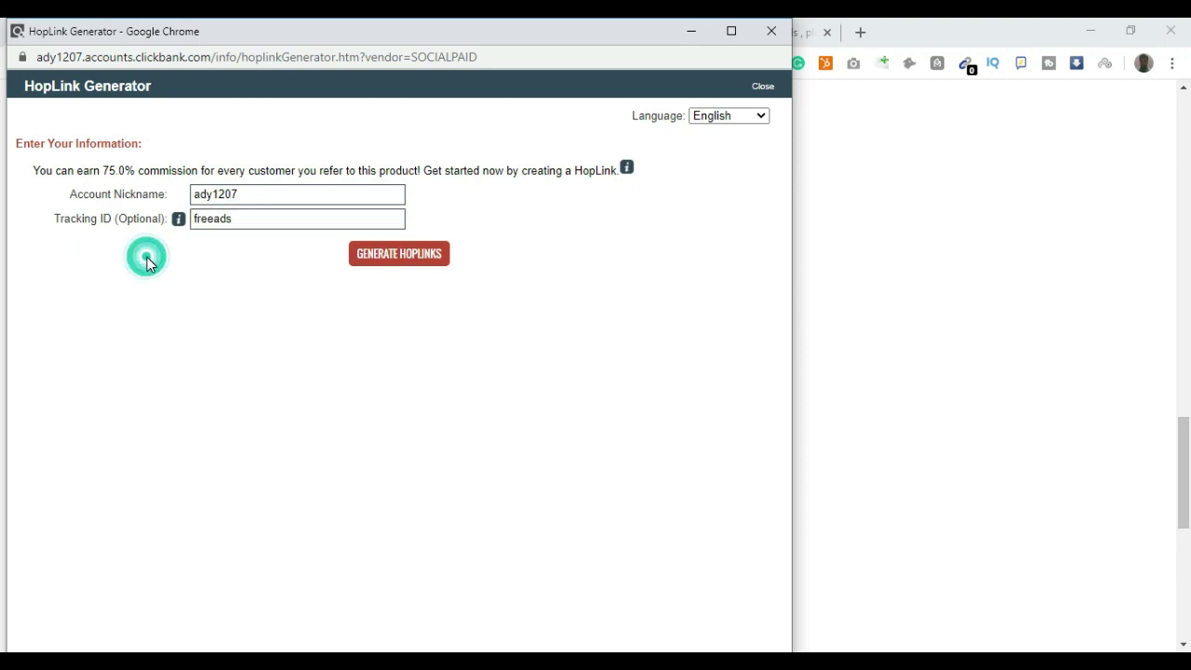
{"action": "left_click", "coordinate": [51, 220]}
{"action": "left_click", "coordinate": [154, 250]}
{"action": "double_click", "coordinate": [228, 221]}
{"action": "left_click", "coordinate": [227, 266]}
{"action": "left_click_drag", "start_coordinate": [232, 219], "coordinate": [195, 221]}
{"action": "left_click", "coordinate": [234, 220]}
{"action": "double_click", "coordinate": [237, 221]}
{"action": "left_click", "coordinate": [254, 266]}
Generate the HopLink, copy the encrypted link, and close the HopLink Generator
{"action": "left_click", "coordinate": [415, 257]}
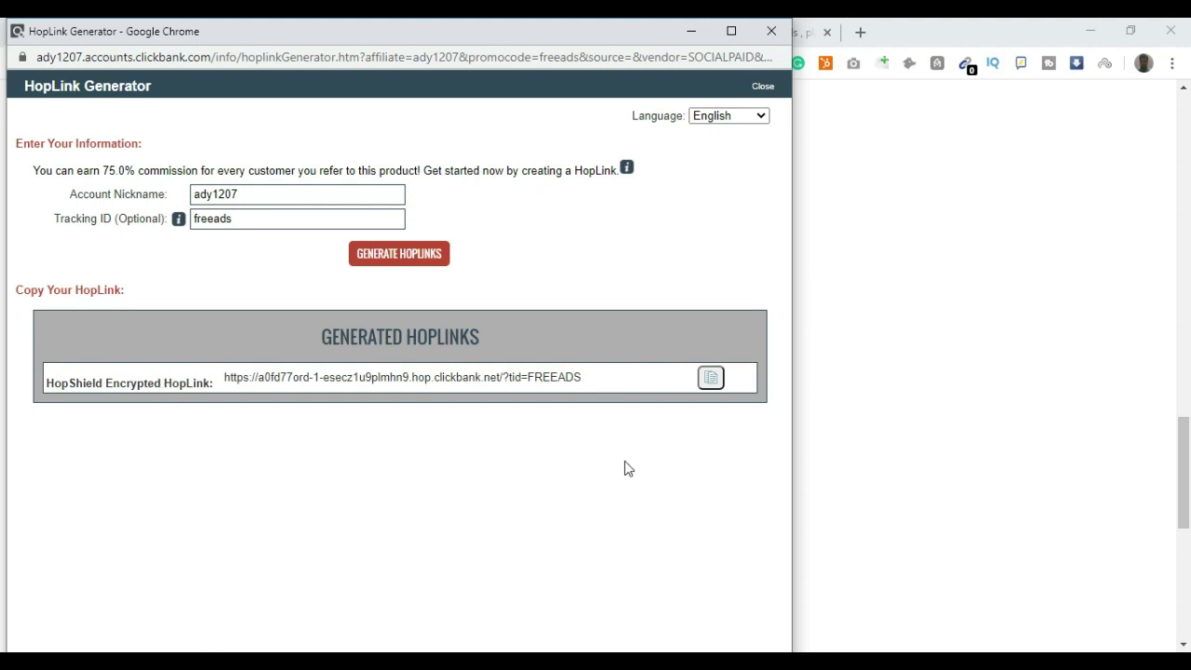
{"action": "left_click", "coordinate": [711, 378]}
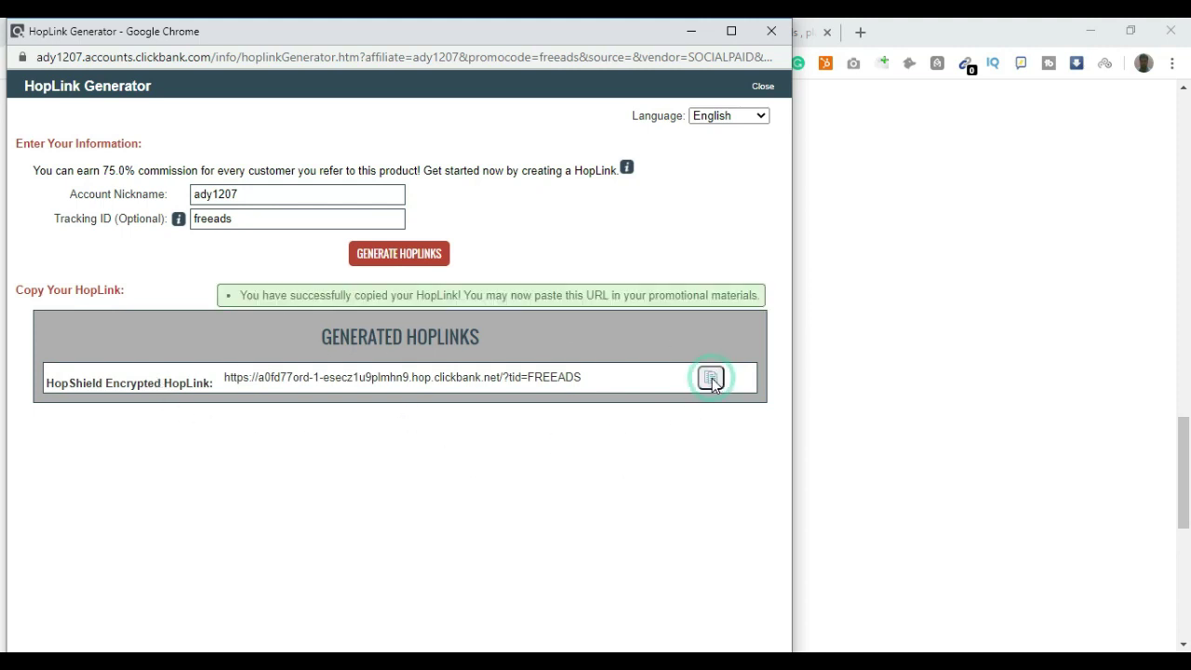
{"action": "left_click", "coordinate": [771, 31]}
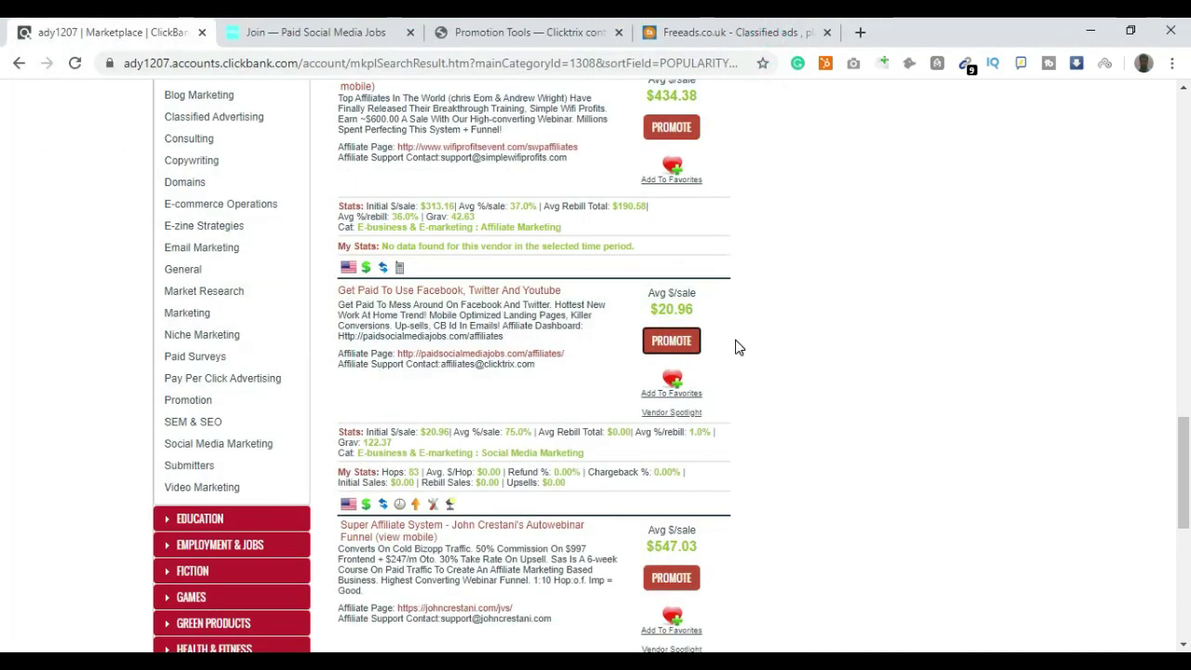
Open a blank Notepad document and paste the copied HopLink into it
{"action": "key", "text": "super+r"}
{"action": "key", "text": "Return"}
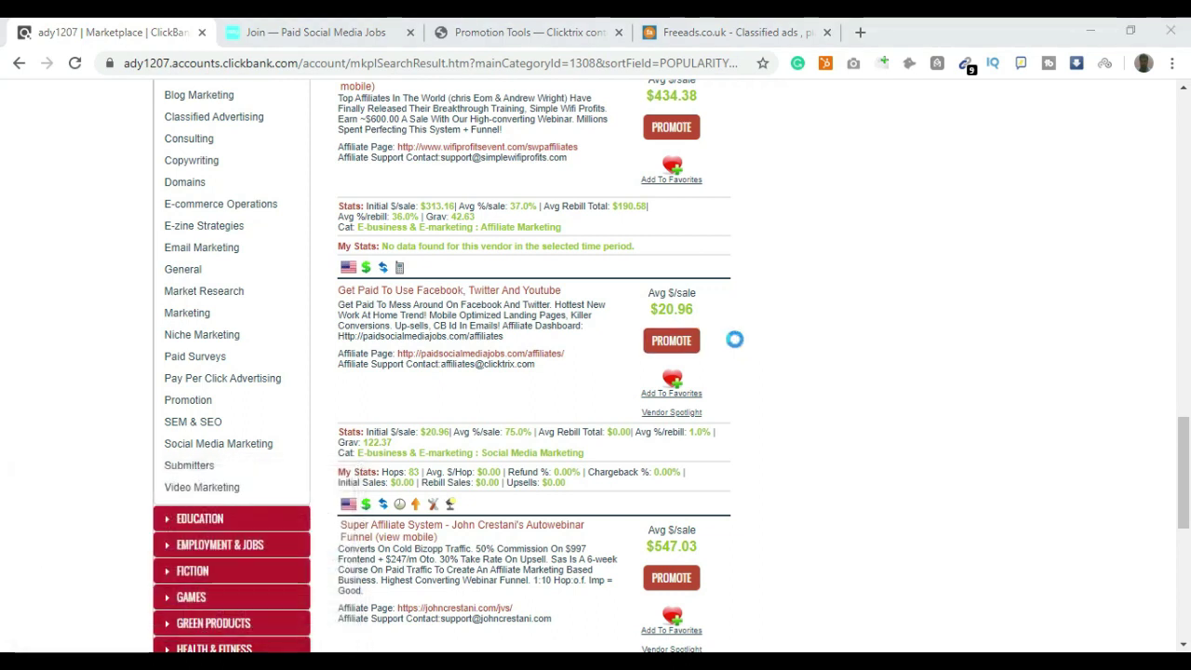
{"action": "key", "text": "ctrl+v"}
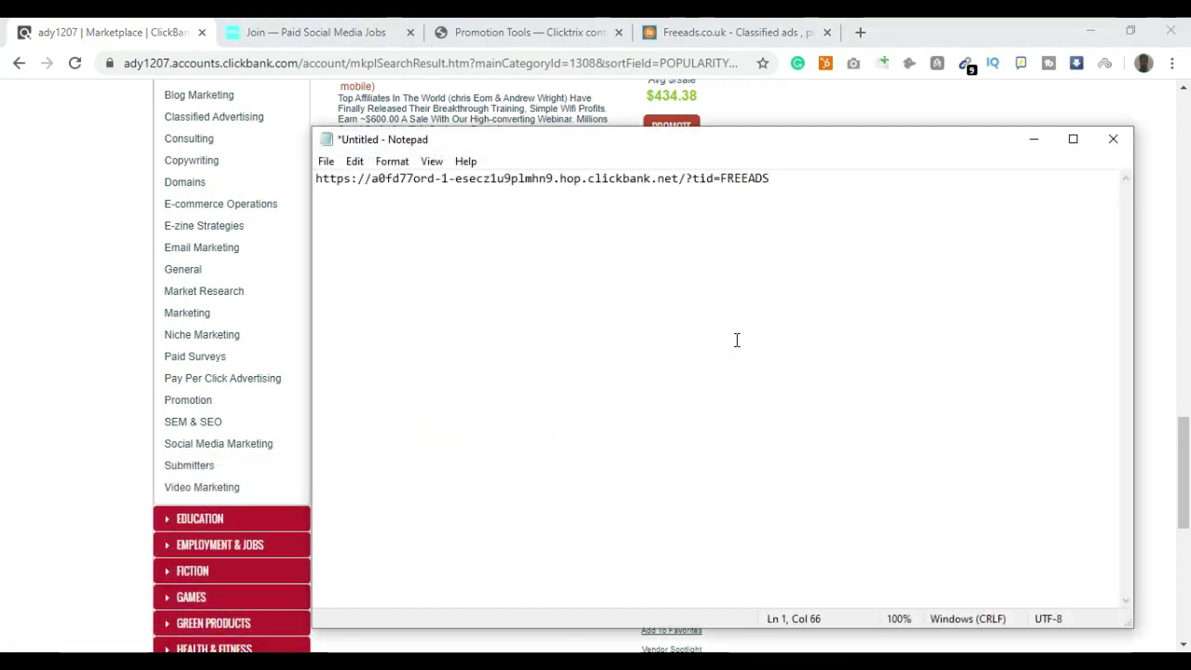
Open bitly.com in a new browser tab
{"action": "left_click", "coordinate": [860, 32]}
{"action": "left_click", "coordinate": [604, 68]}
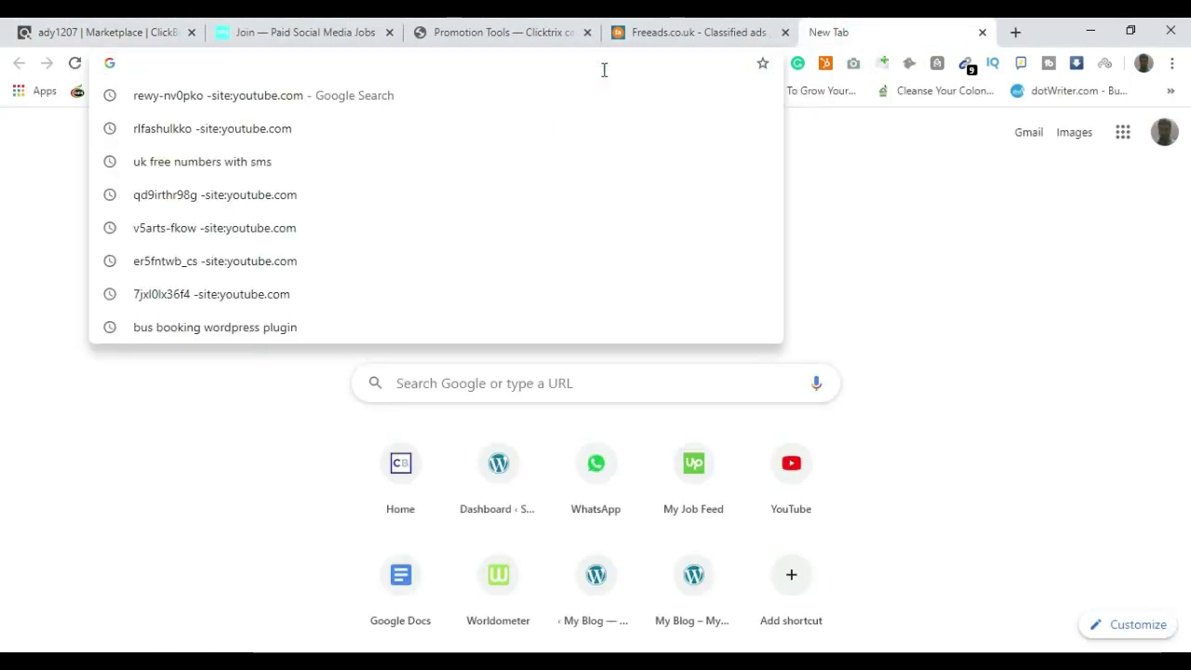
{"action": "type", "text": "bitly.com"}
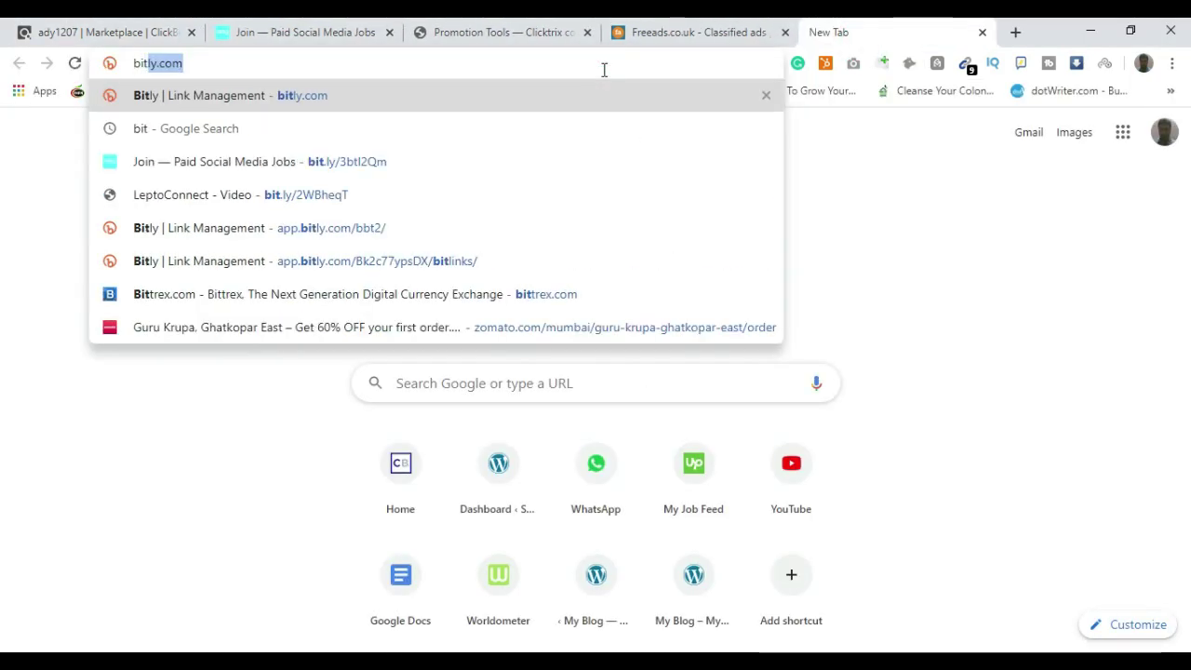
{"action": "key", "text": "Return"}
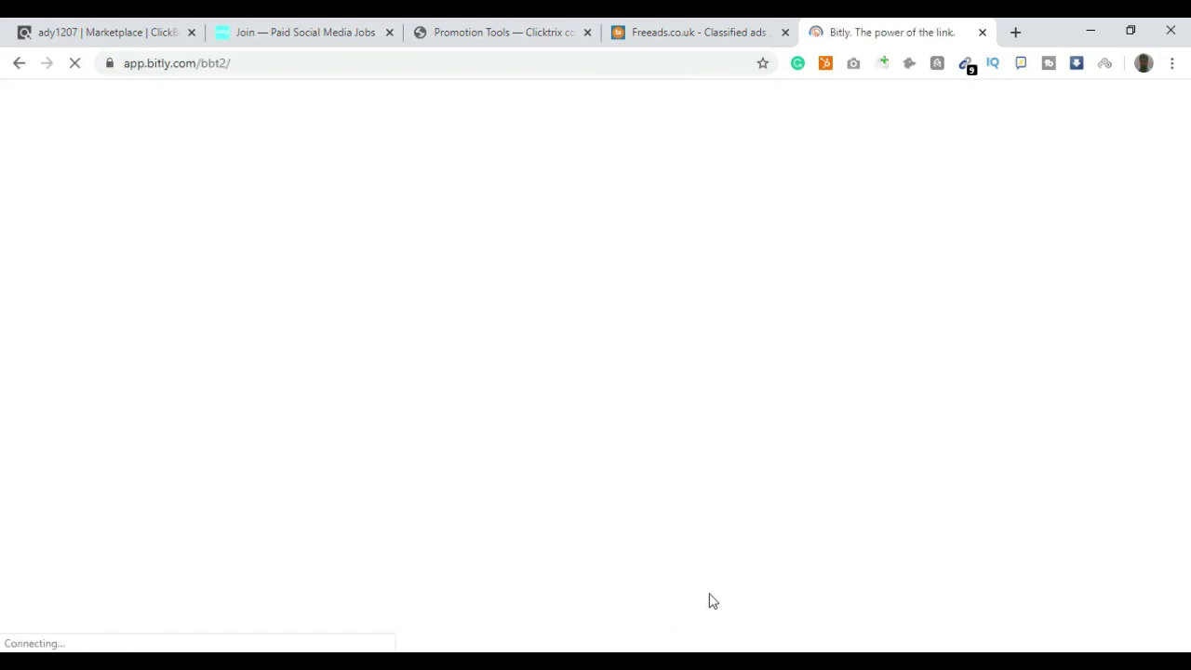
Switch to Notepad, add blank lines below the HopLink, and minimise the window
{"action": "key", "text": "alt+Tab"}
{"action": "left_click", "coordinate": [773, 177]}
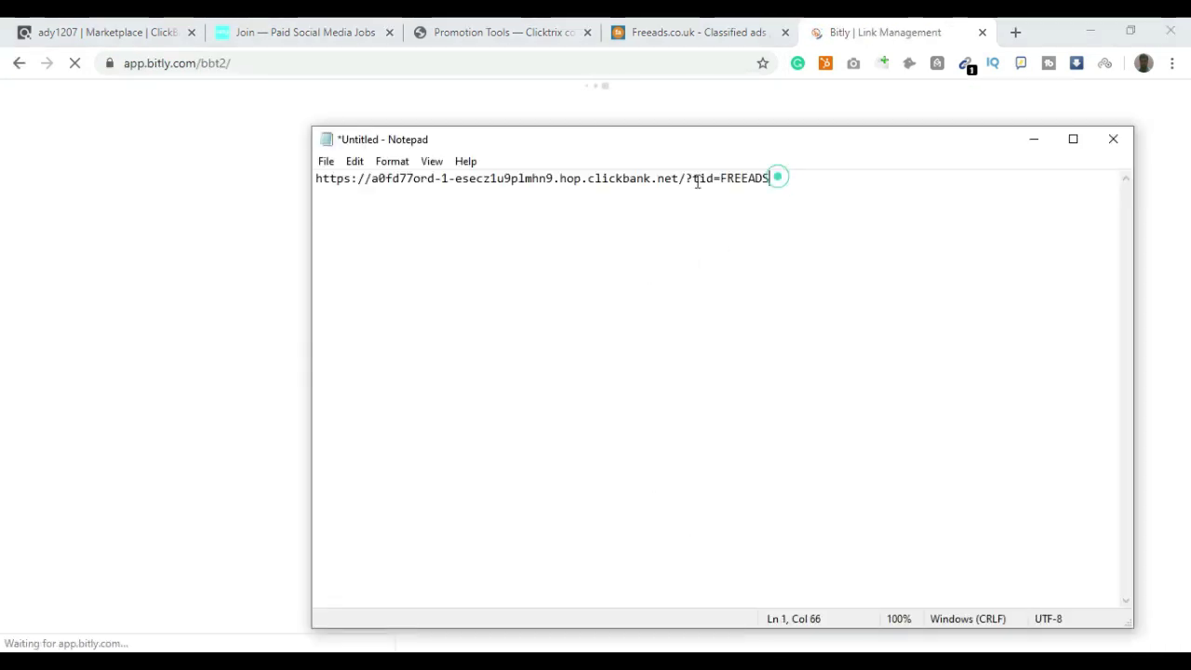
{"action": "left_click", "coordinate": [335, 192]}
{"action": "key", "text": "shift+Up"}
{"action": "left_click", "coordinate": [857, 182]}
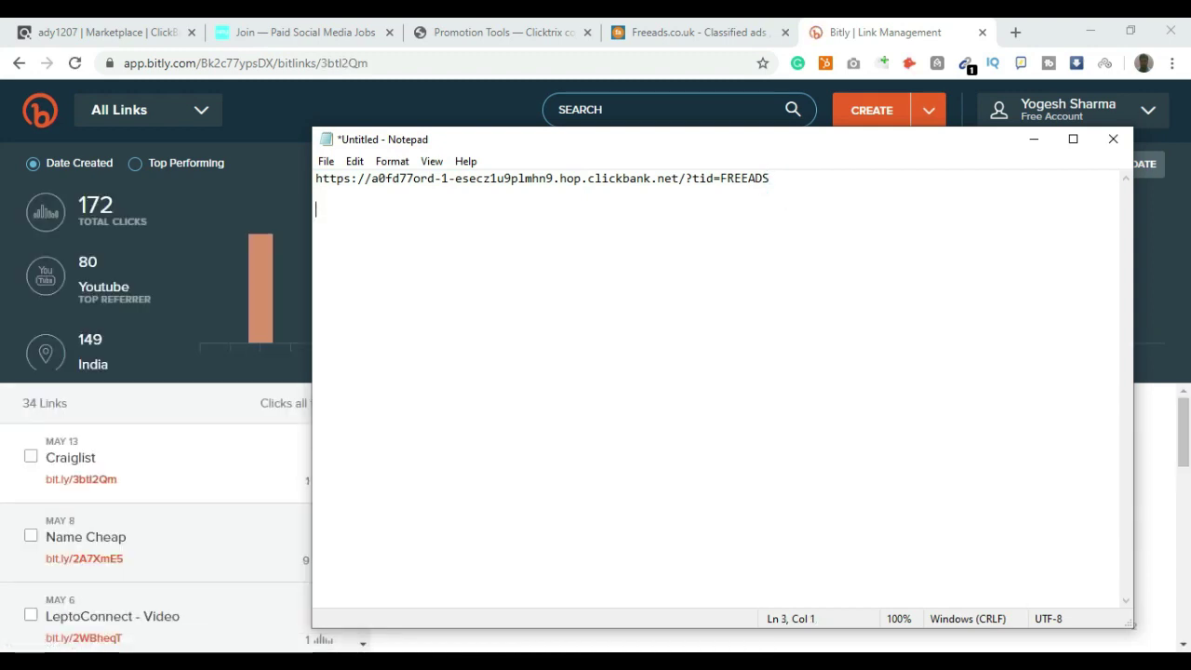
{"action": "left_click_drag", "start_coordinate": [800, 178], "coordinate": [316, 160]}
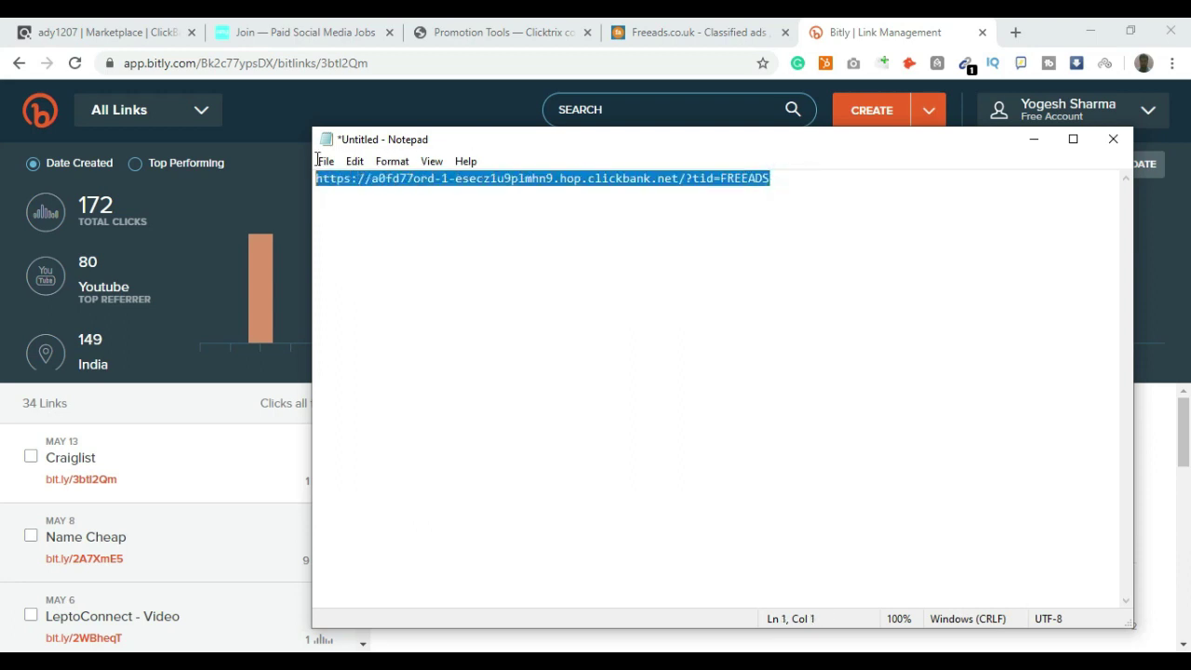
{"action": "left_click", "coordinate": [551, 268]}
{"action": "left_click", "coordinate": [1035, 139]}
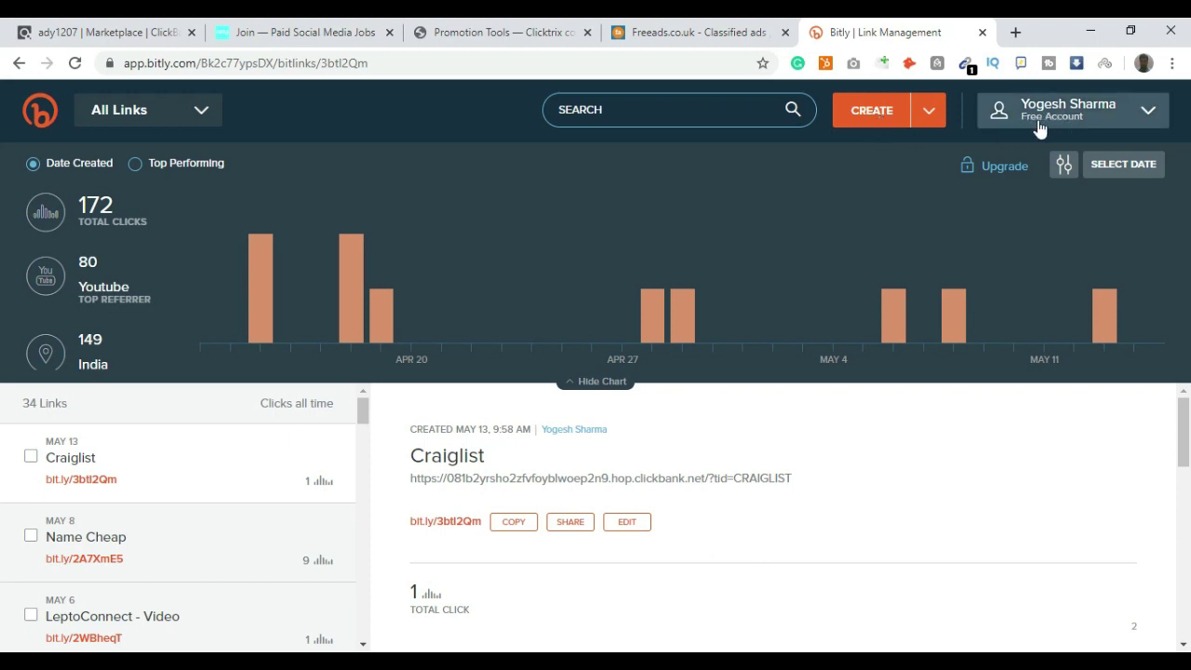
Create a bit.ly short link in Bitly from the copied ClickBank HopLink
{"action": "left_click", "coordinate": [883, 125]}
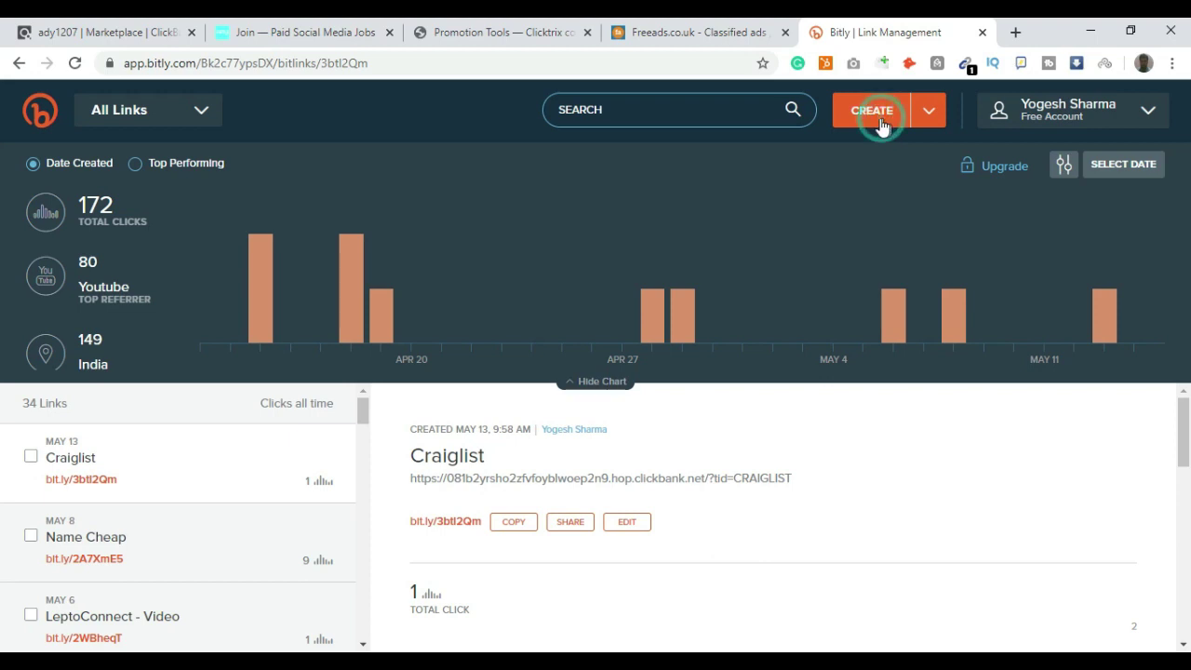
{"action": "left_click", "coordinate": [1004, 258]}
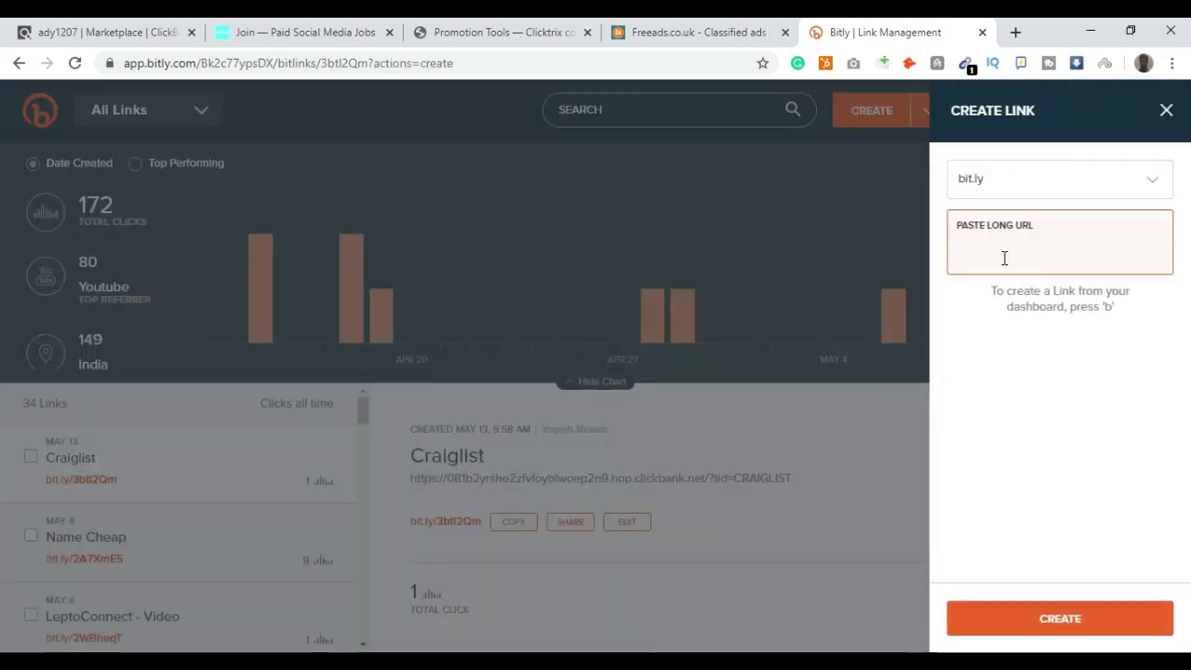
{"action": "key", "text": "ctrl+v"}
{"action": "left_click", "coordinate": [1108, 617]}
Title the new short link Freeads and save the edit
{"action": "left_click", "coordinate": [1014, 274]}
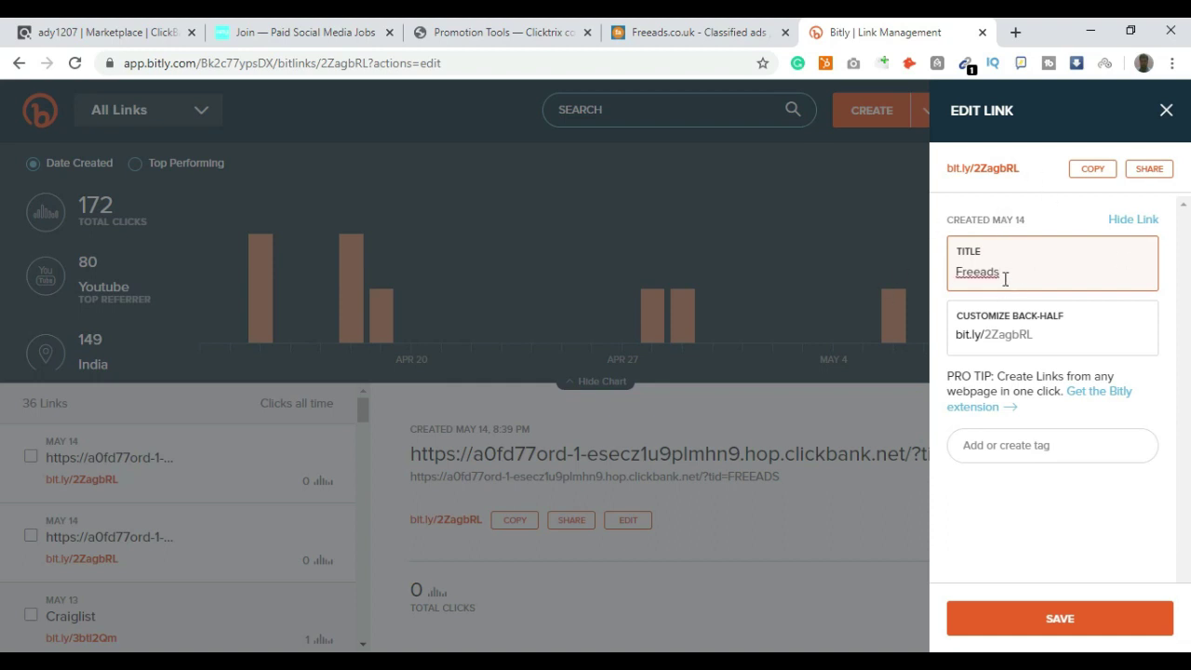
{"action": "left_click", "coordinate": [1040, 624]}
{"action": "left_click", "coordinate": [569, 558]}
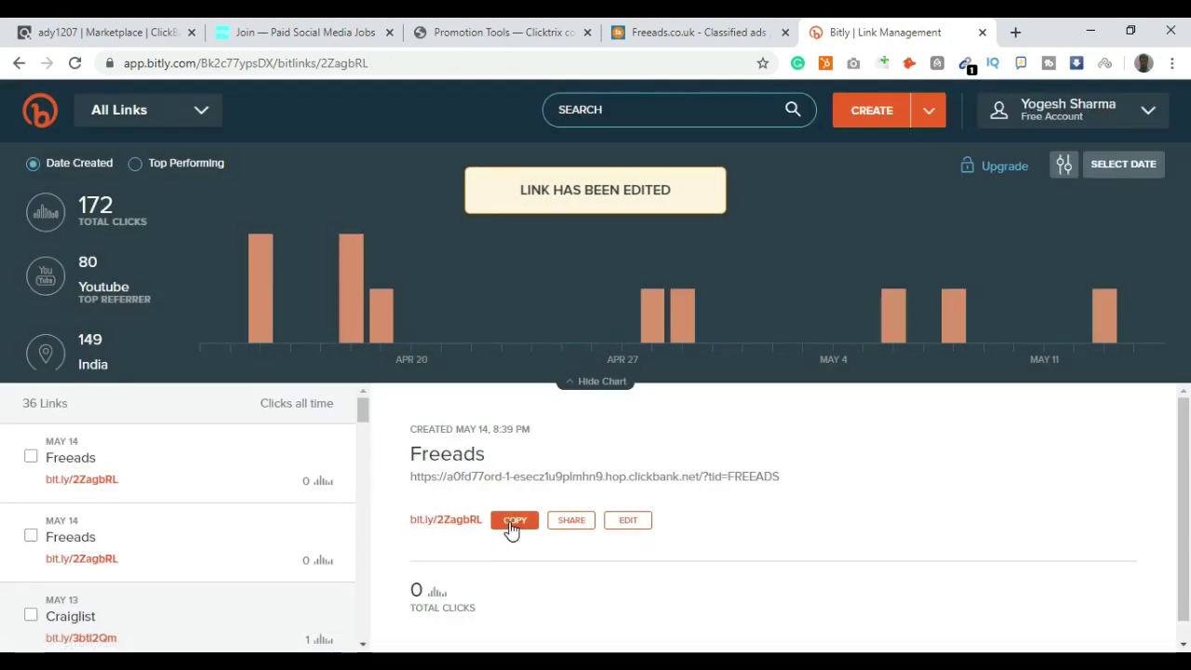
Copy the Freeads short link and paste it below the HopLink in Notepad
{"action": "left_click", "coordinate": [512, 527]}
{"action": "key", "text": "alt+Tab"}
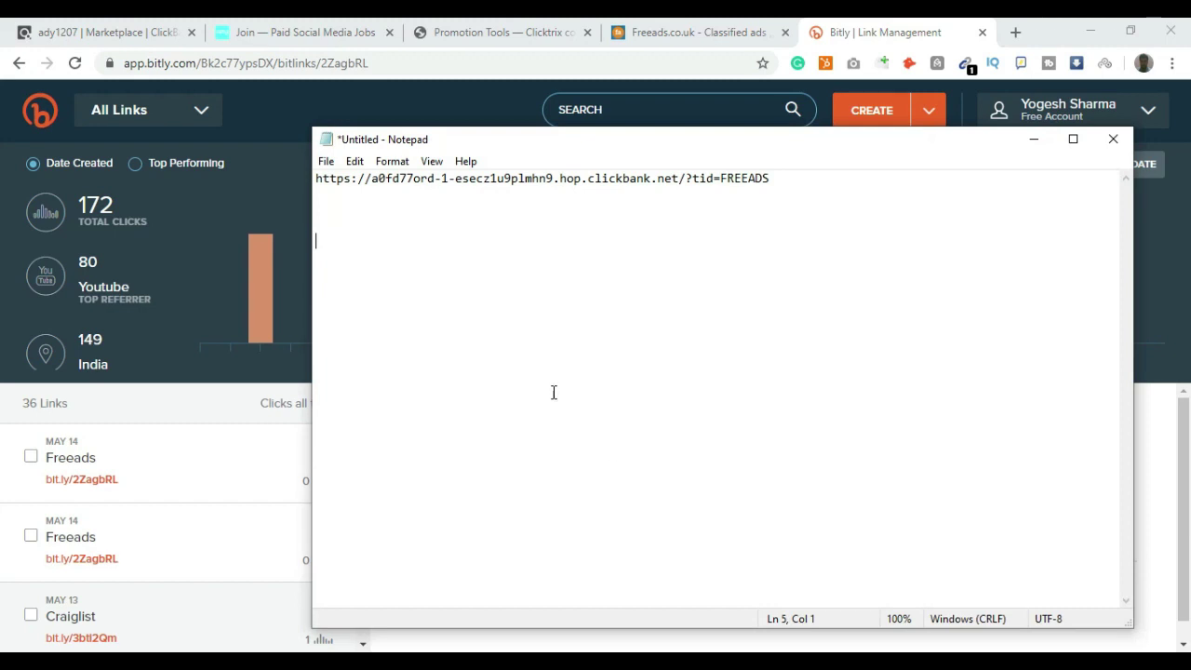
{"action": "key", "text": "ctrl+v"}
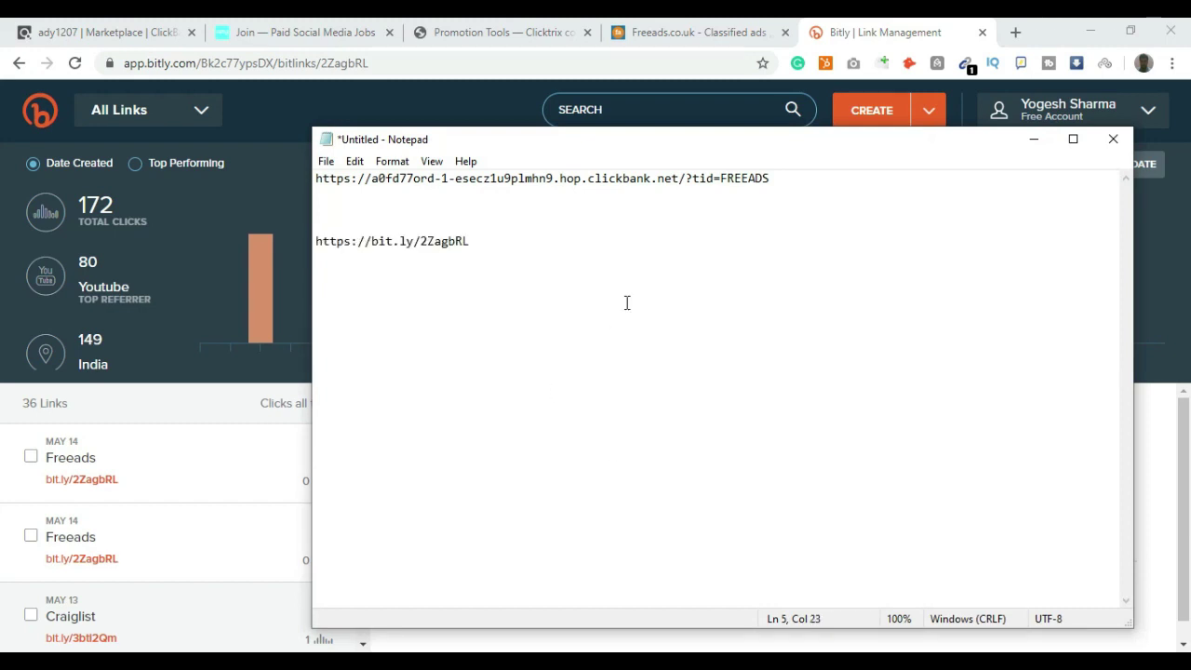
Load the copied short link in the browser to test where it leads
{"action": "left_click", "coordinate": [567, 63]}
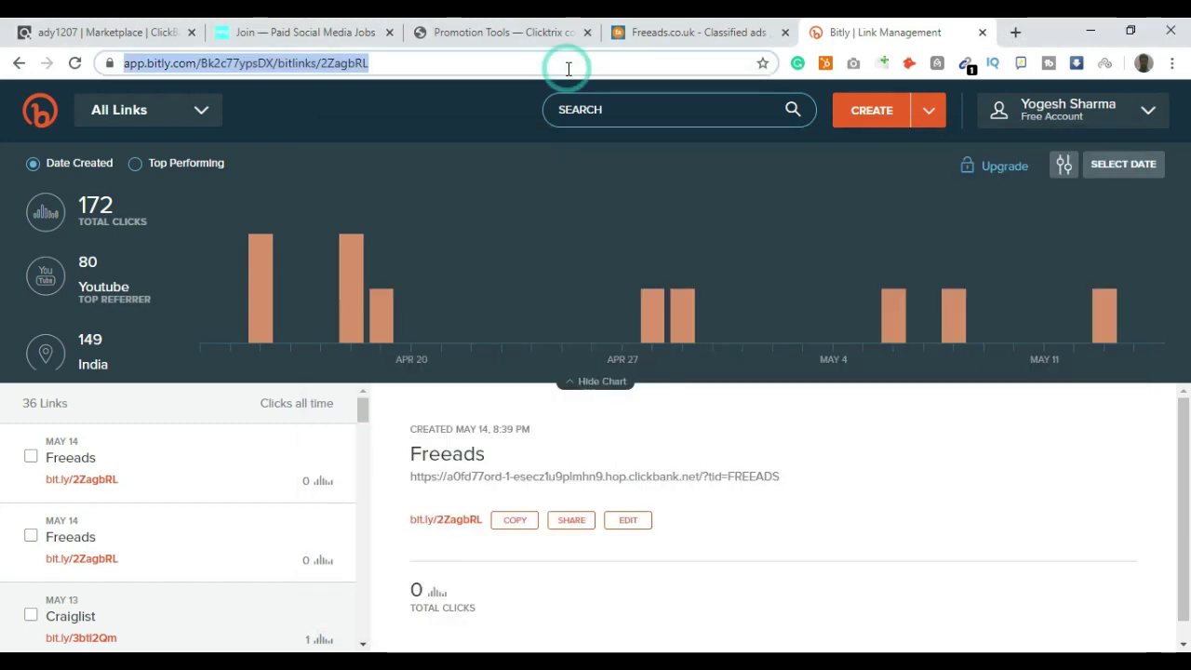
{"action": "key", "text": "ctrl+v"}
{"action": "key", "text": "Return"}
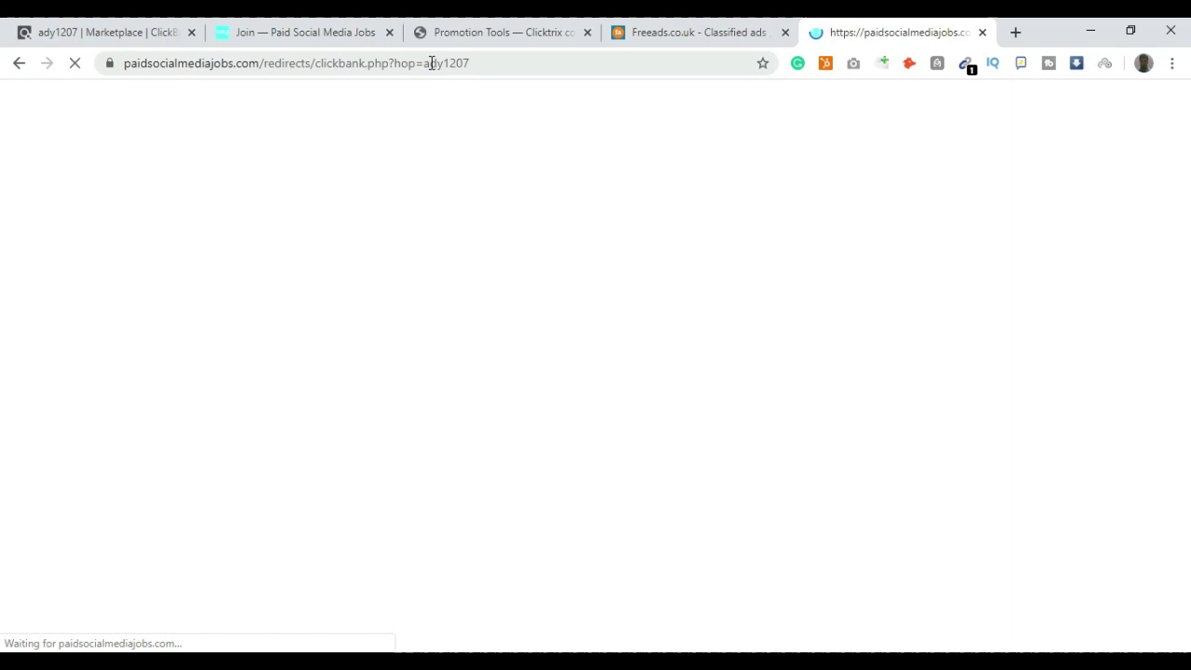
Check the affiliate ID in the redirected landing page's address, look over the offer page and close its tab
{"action": "left_click", "coordinate": [341, 64]}
{"action": "left_click", "coordinate": [360, 59]}
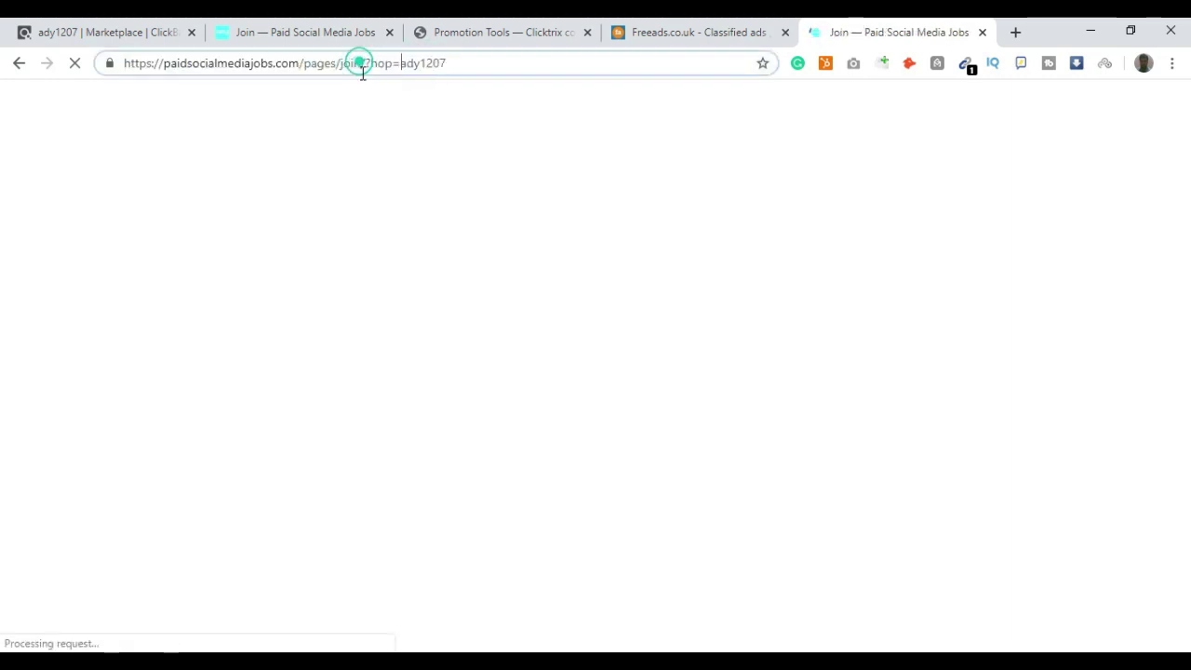
{"action": "left_click_drag", "start_coordinate": [401, 59], "coordinate": [468, 64]}
{"action": "left_click", "coordinate": [469, 64]}
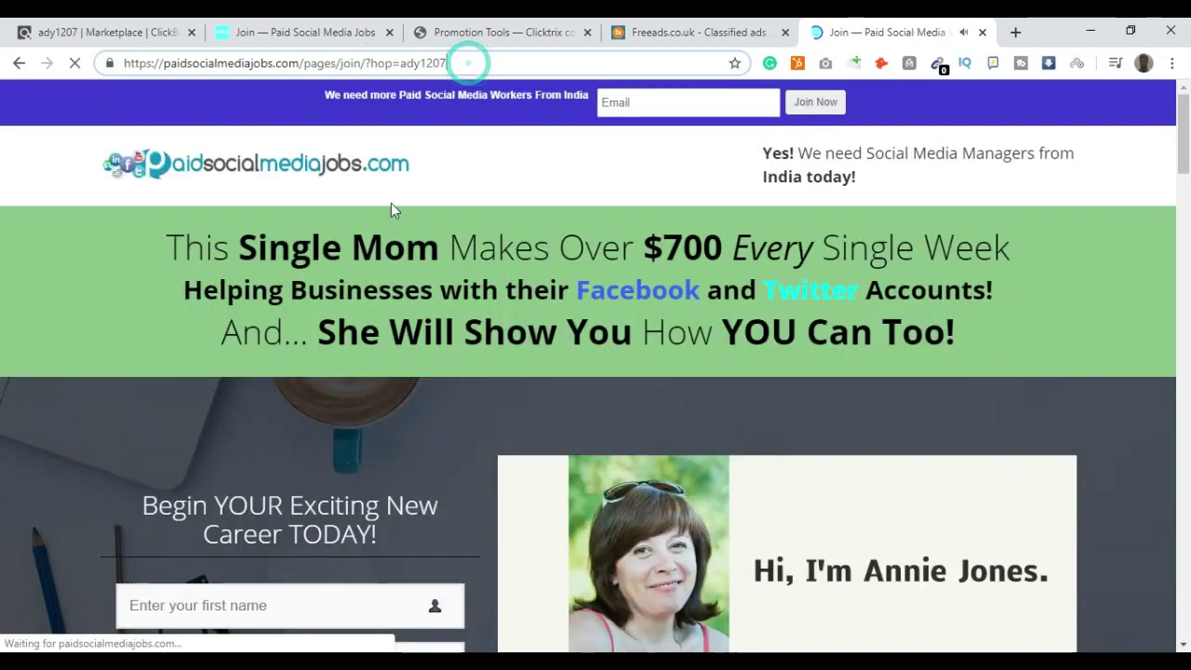
{"action": "scroll", "coordinate": [851, 308], "scroll_direction": "down", "scroll_amount": 5}
{"action": "scroll", "coordinate": [846, 299], "scroll_direction": "up", "scroll_amount": 5}
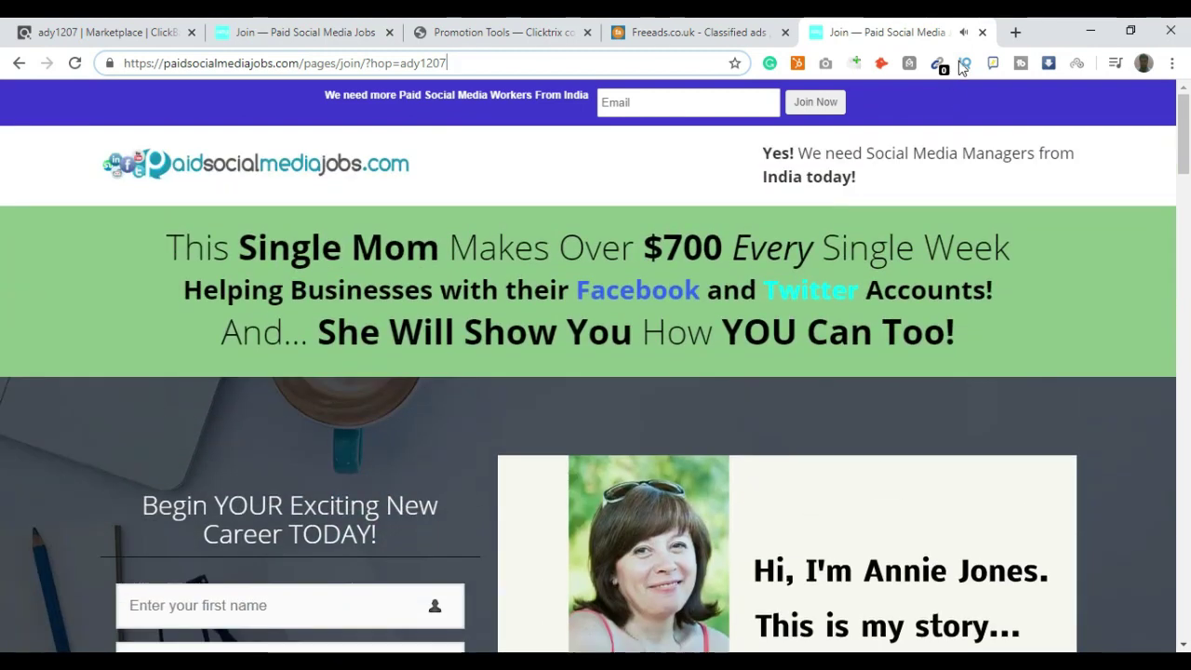
{"action": "left_click", "coordinate": [982, 32]}
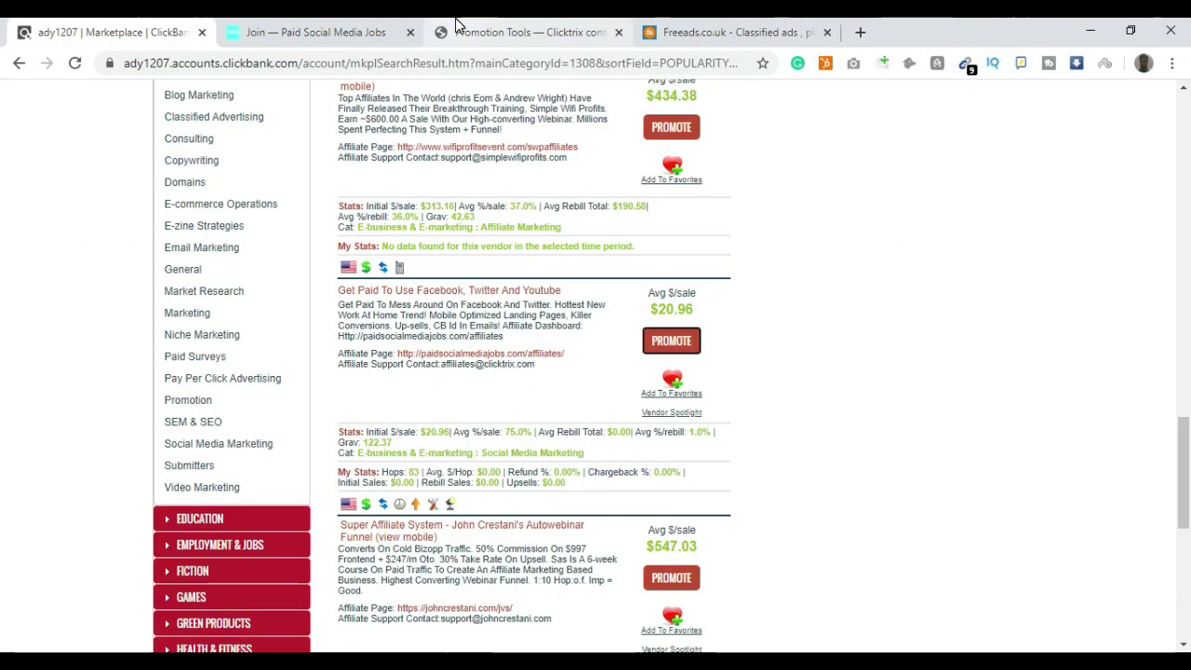
Bring up the Freeads UK site and examine its web address and homepage header
{"action": "left_click", "coordinate": [732, 31]}
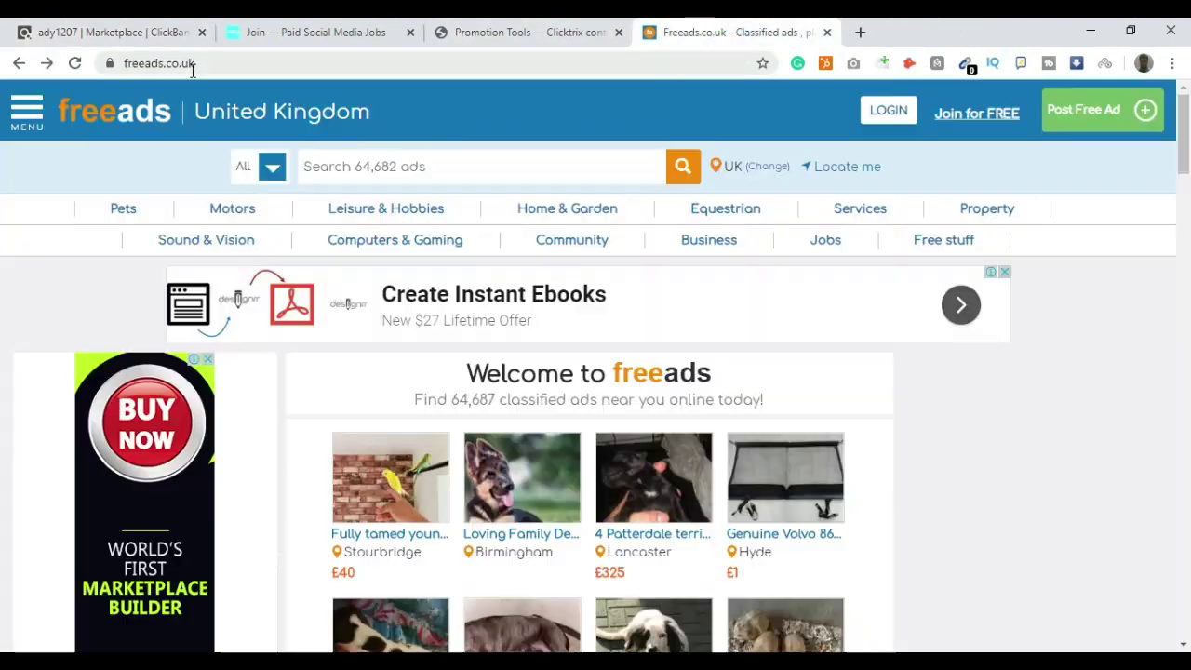
{"action": "left_click", "coordinate": [125, 65]}
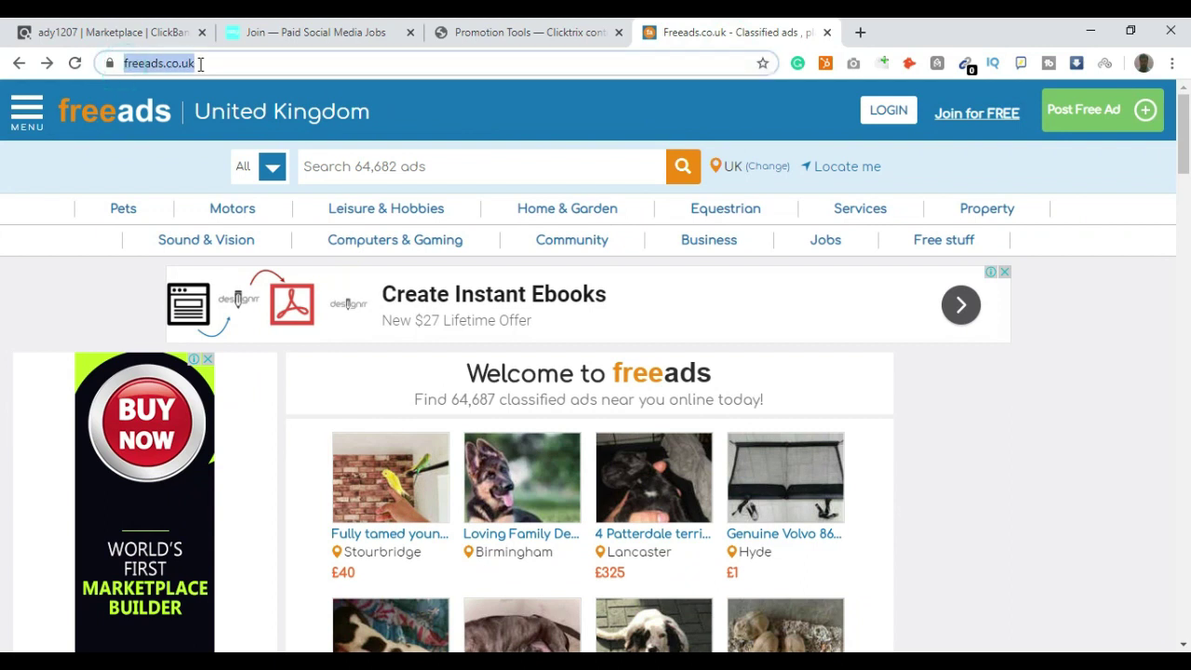
{"action": "left_click", "coordinate": [153, 63]}
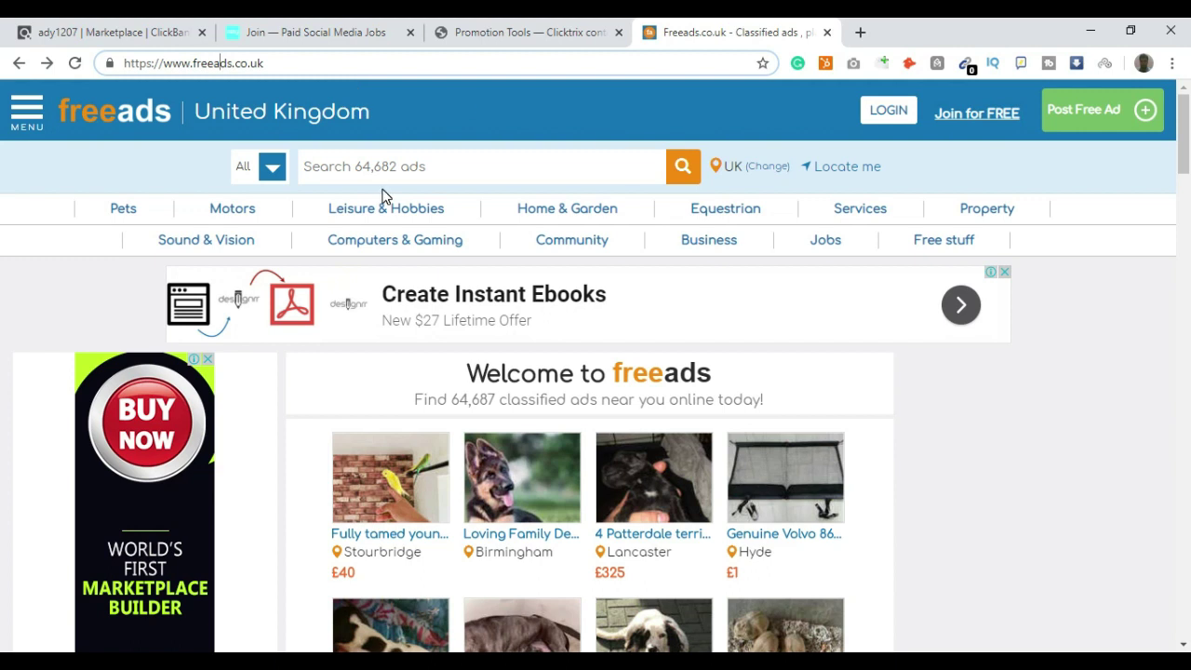
{"action": "key", "text": "ctrl+plus"}
{"action": "key", "text": "ctrl+plus"}
{"action": "key", "text": "ctrl+plus"}
{"action": "key", "text": "ctrl+plus"}
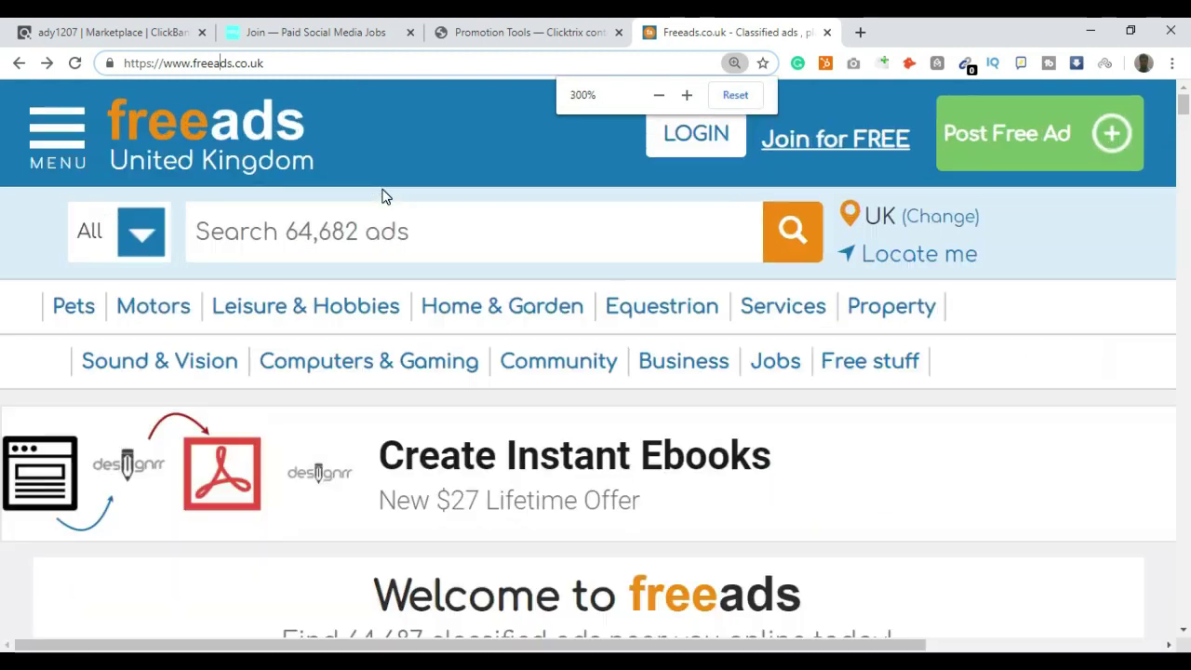
{"action": "key", "text": "ctrl+plus"}
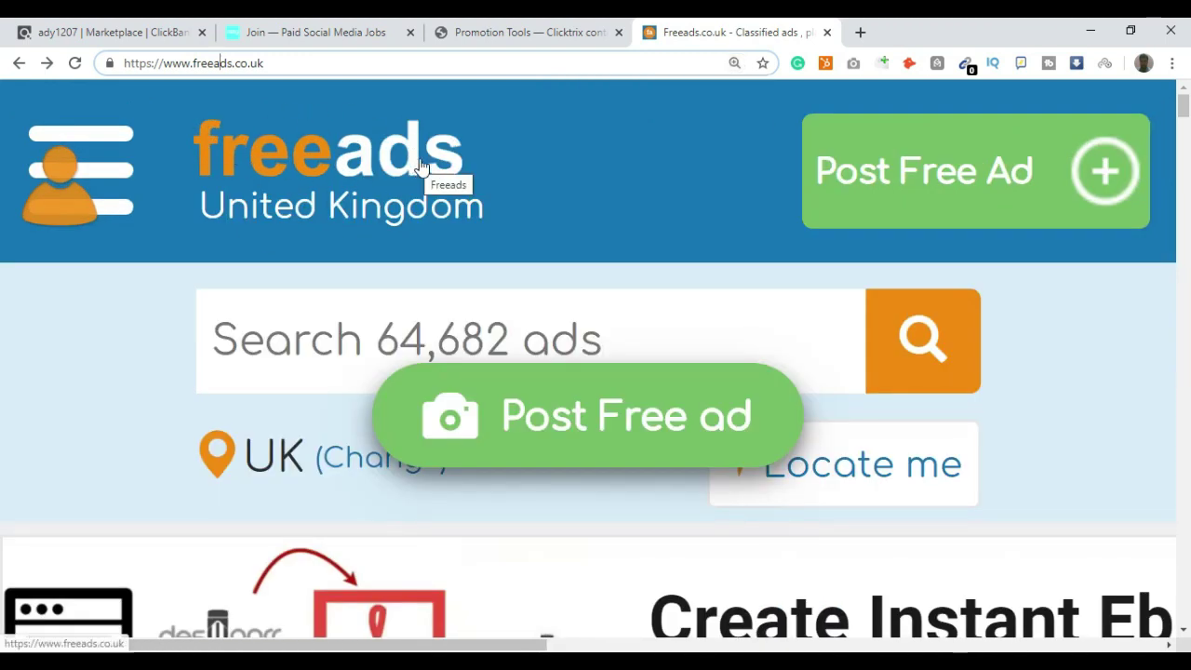
{"action": "left_click", "coordinate": [735, 62]}
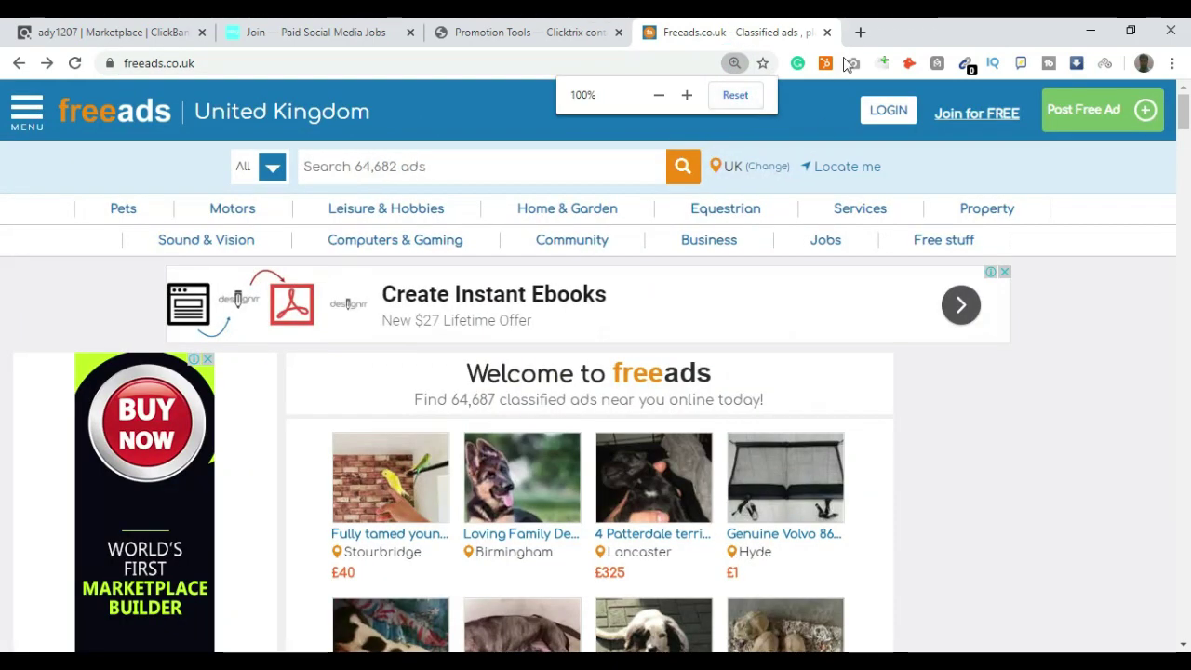
Open similarweb.com in a new browser tab
{"action": "left_click", "coordinate": [860, 31]}
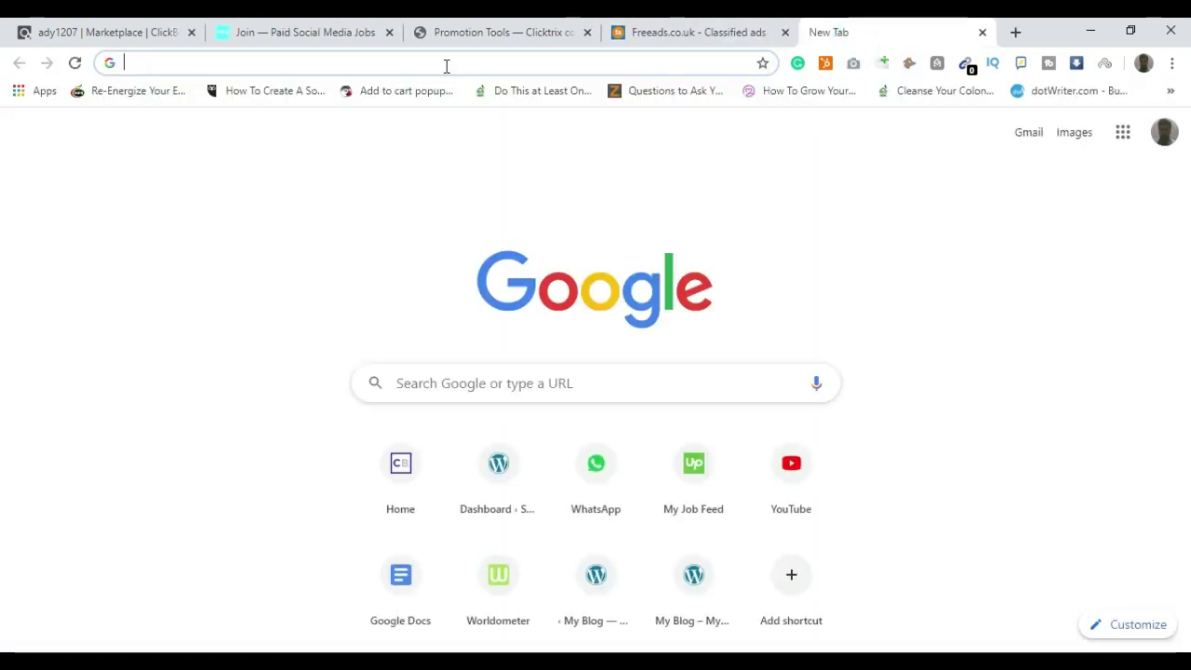
{"action": "left_click", "coordinate": [446, 66]}
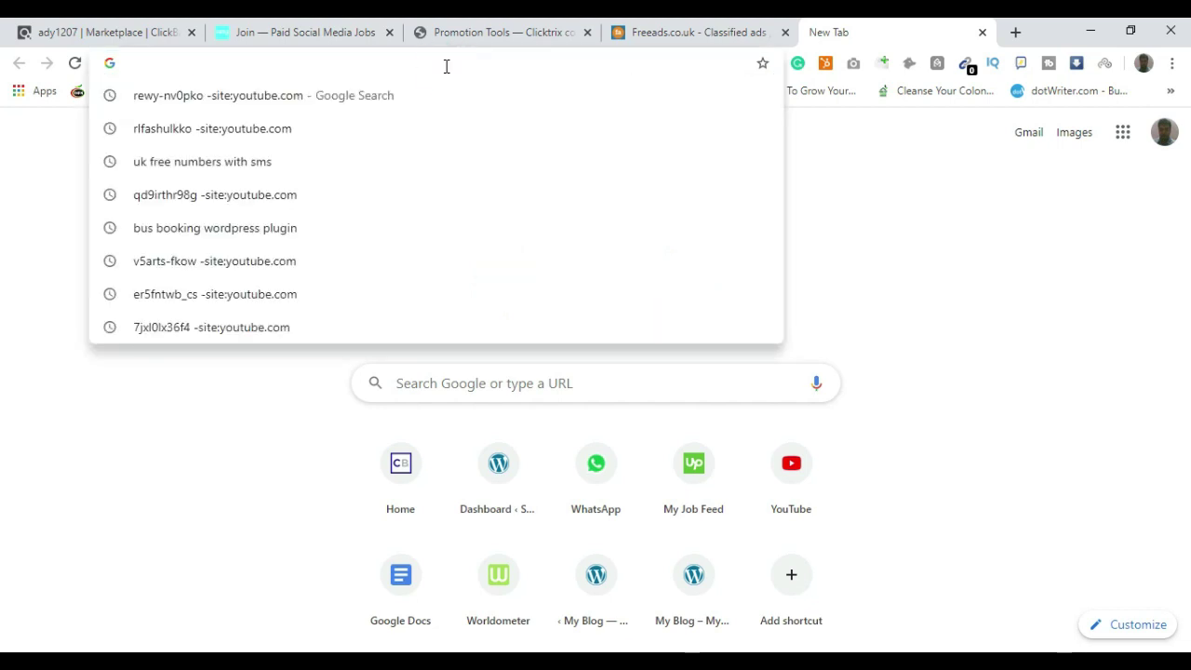
{"action": "type", "text": "simil"}
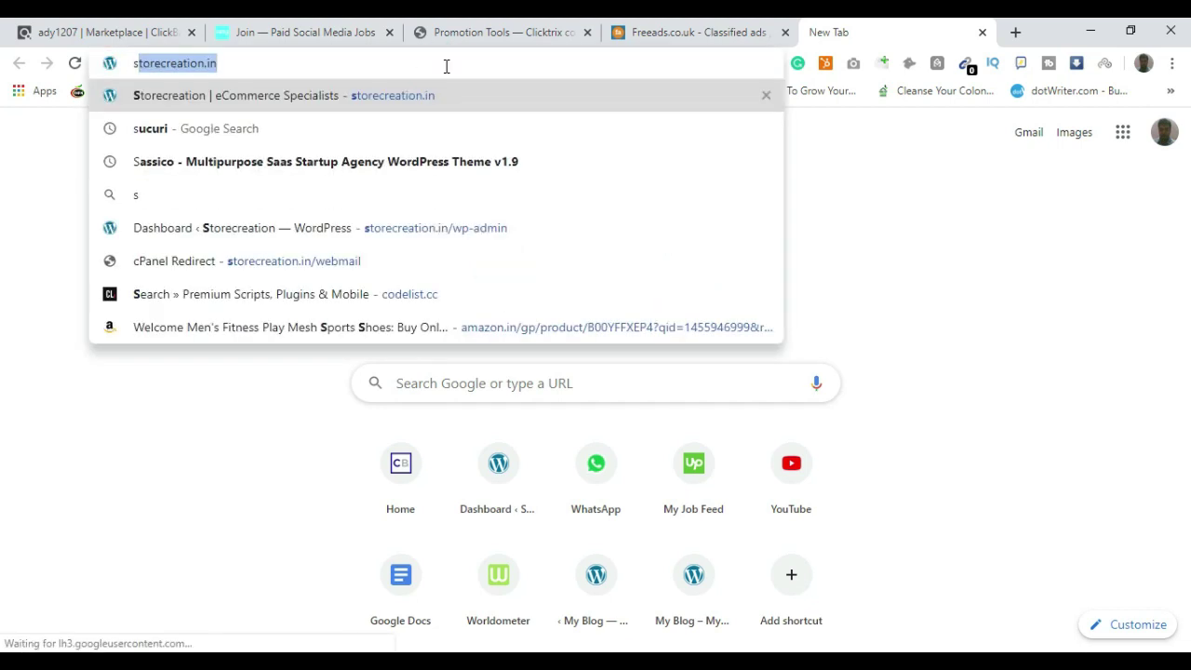
{"action": "key", "text": "Right"}
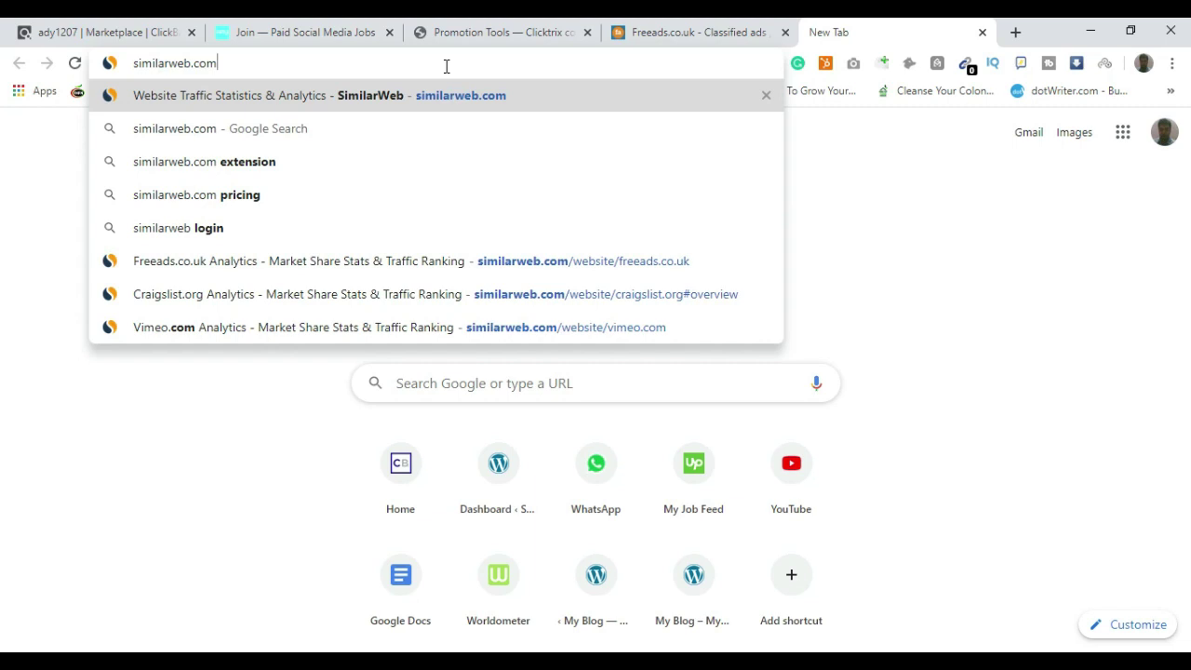
{"action": "key", "text": "Return"}
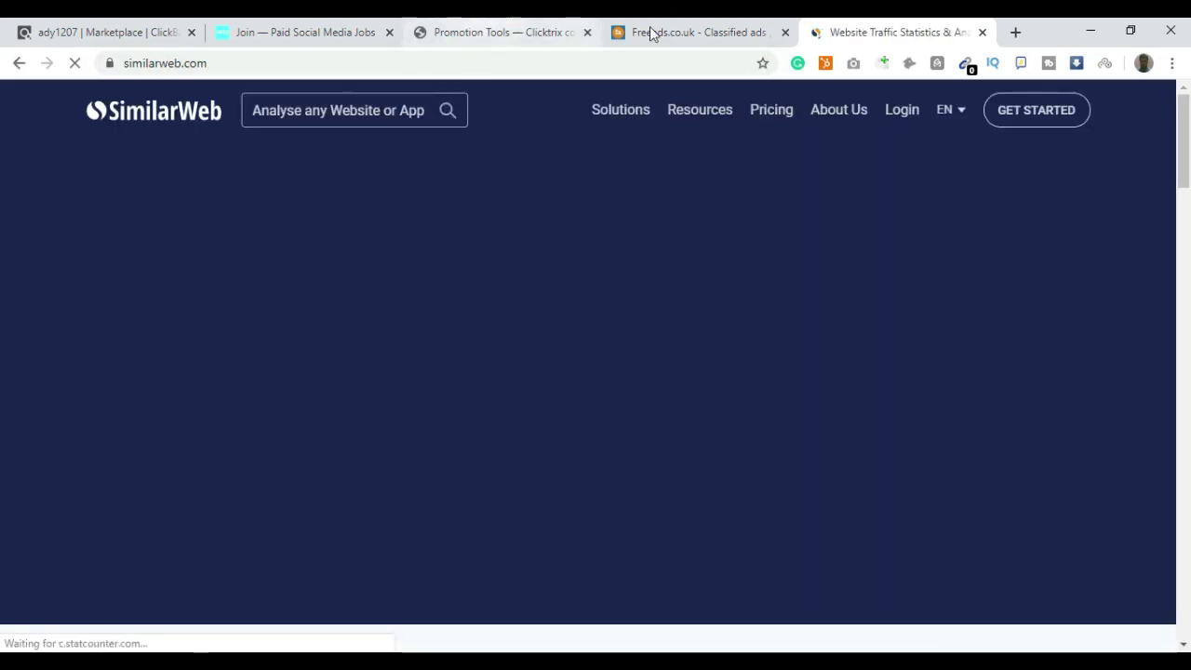
Copy the Freeads homepage address and look up freeads.co.uk in SimilarWeb's website analysis
{"action": "left_click", "coordinate": [693, 41]}
{"action": "left_click", "coordinate": [240, 62]}
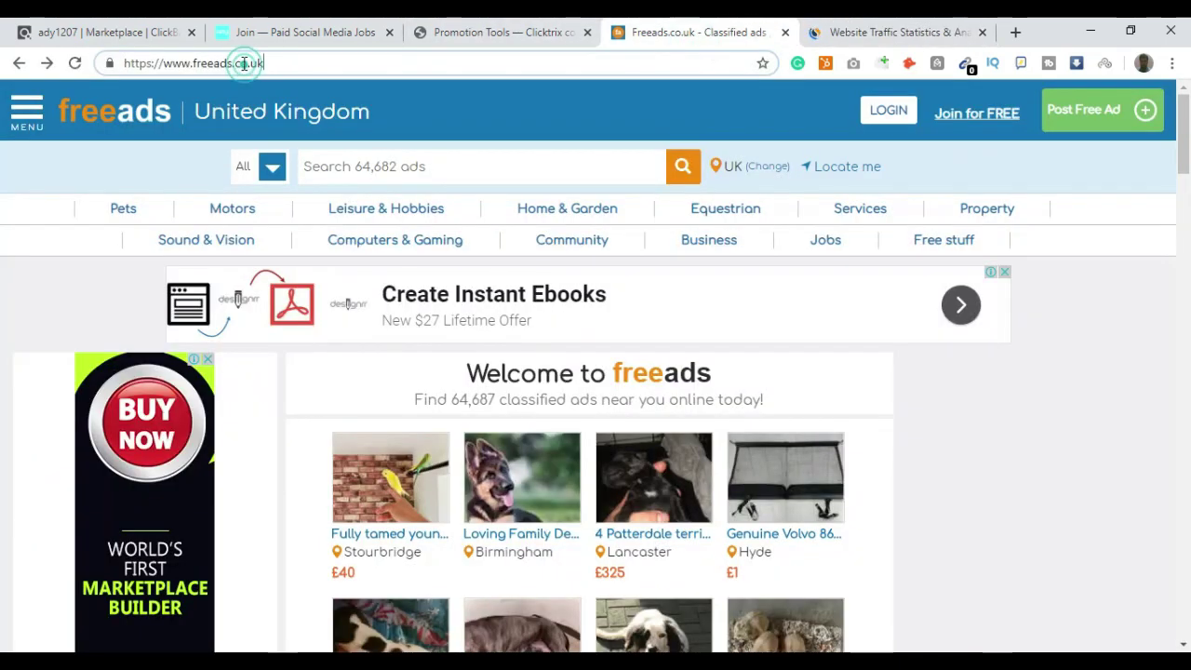
{"action": "left_click", "coordinate": [294, 62]}
{"action": "right_click", "coordinate": [161, 73]}
{"action": "left_click", "coordinate": [192, 159]}
{"action": "left_click", "coordinate": [893, 32]}
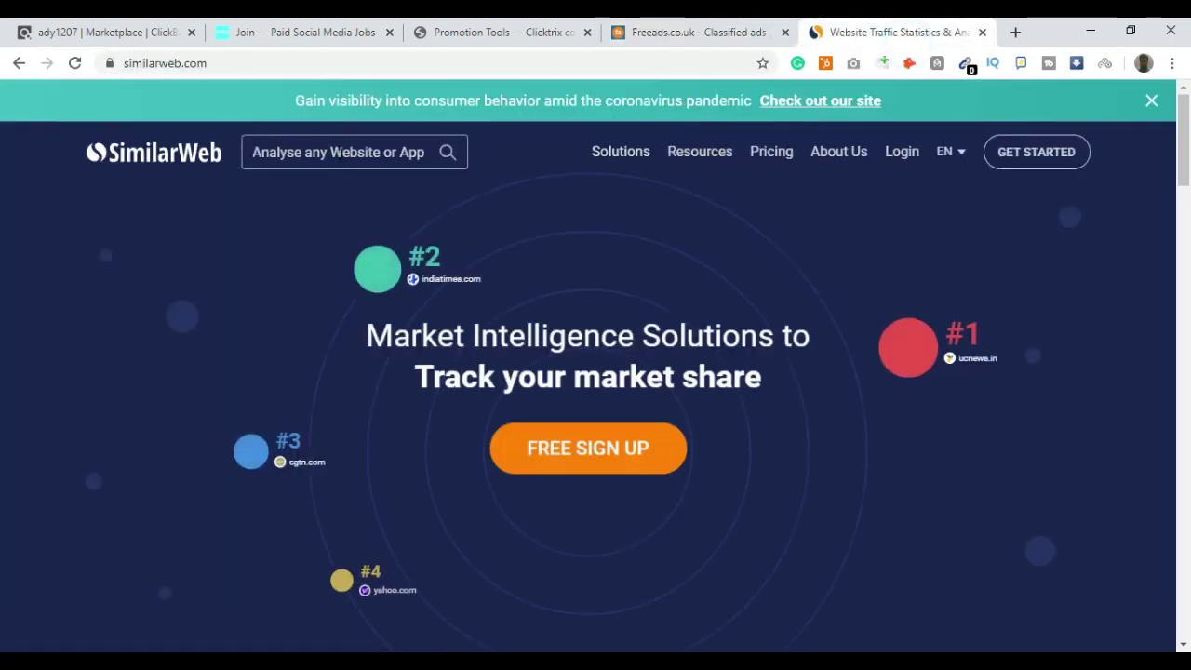
{"action": "left_click", "coordinate": [308, 155]}
{"action": "key", "text": "ctrl+v"}
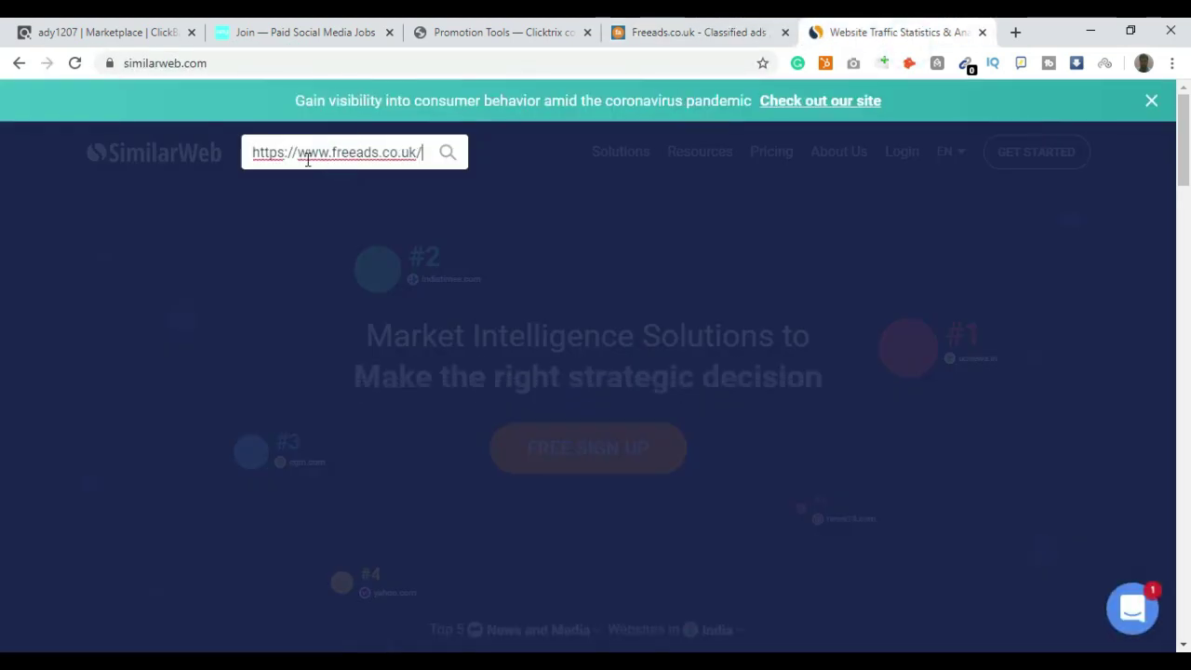
{"action": "left_click", "coordinate": [313, 235]}
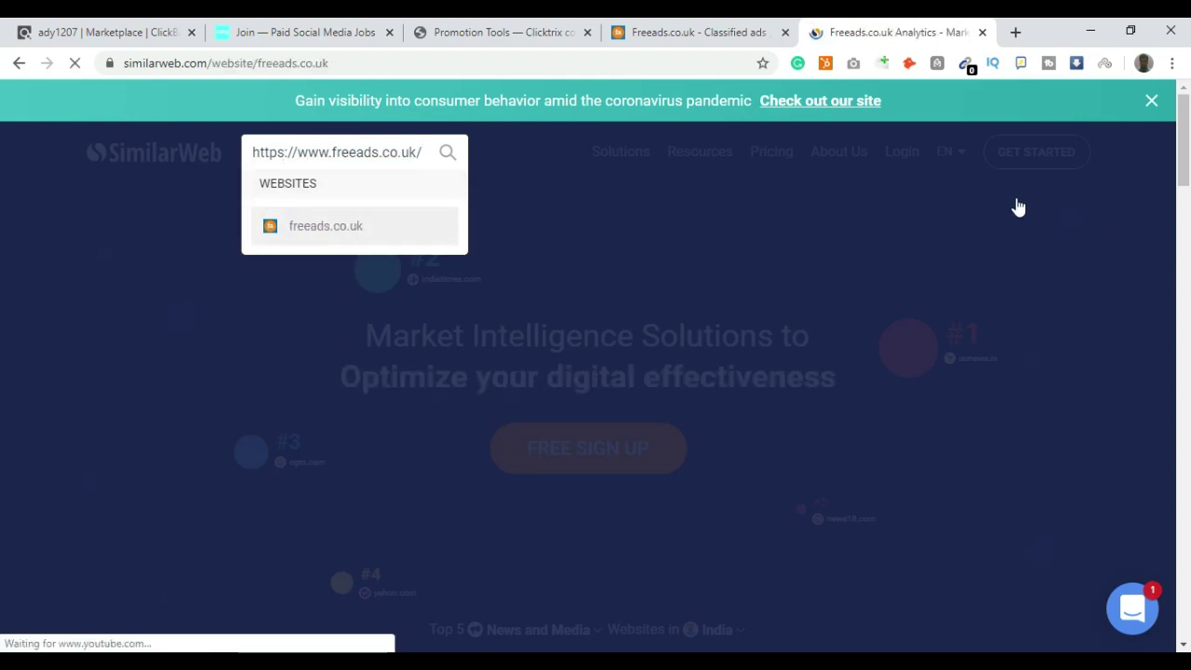
Examine the global rank, country rank and total visits of freeads.co.uk in the SimilarWeb report
{"action": "scroll", "coordinate": [1173, 391], "scroll_direction": "down", "scroll_amount": 3}
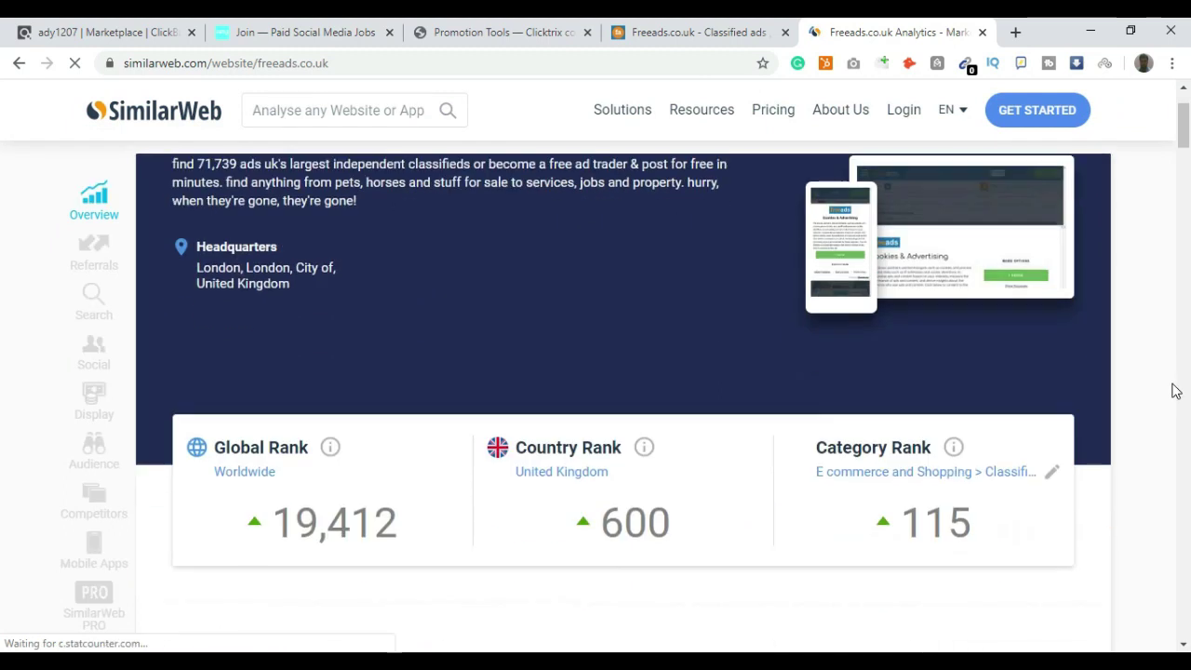
{"action": "left_click_drag", "start_coordinate": [264, 507], "coordinate": [538, 578]}
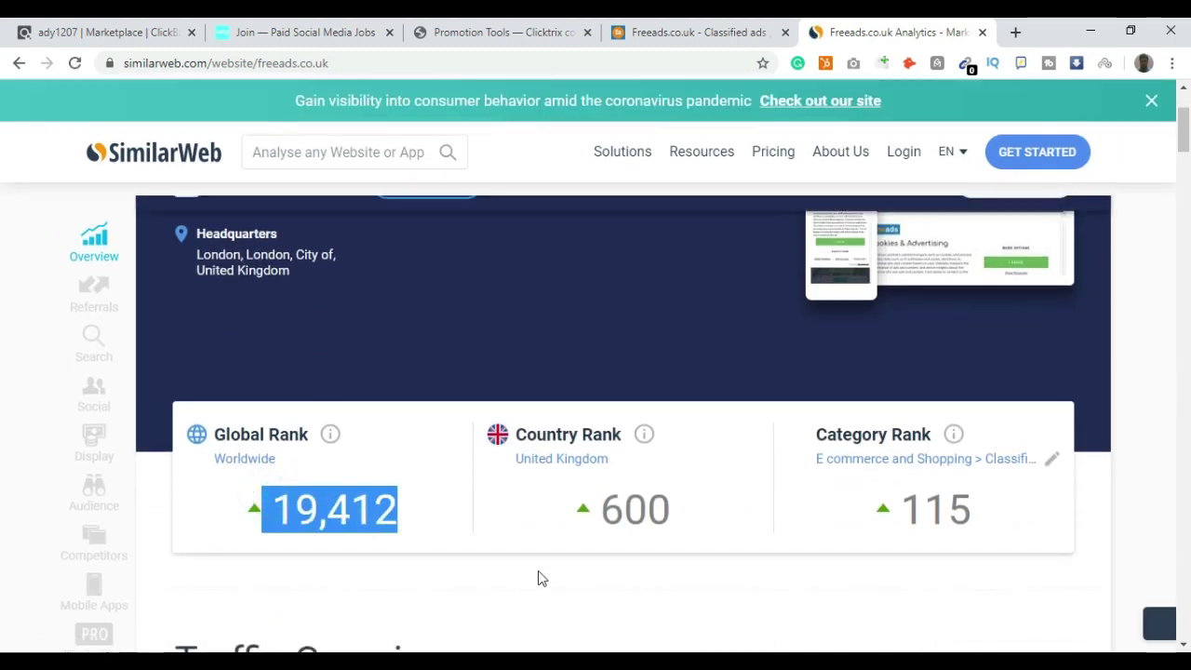
{"action": "left_click", "coordinate": [588, 578]}
{"action": "left_click_drag", "start_coordinate": [598, 519], "coordinate": [647, 520]}
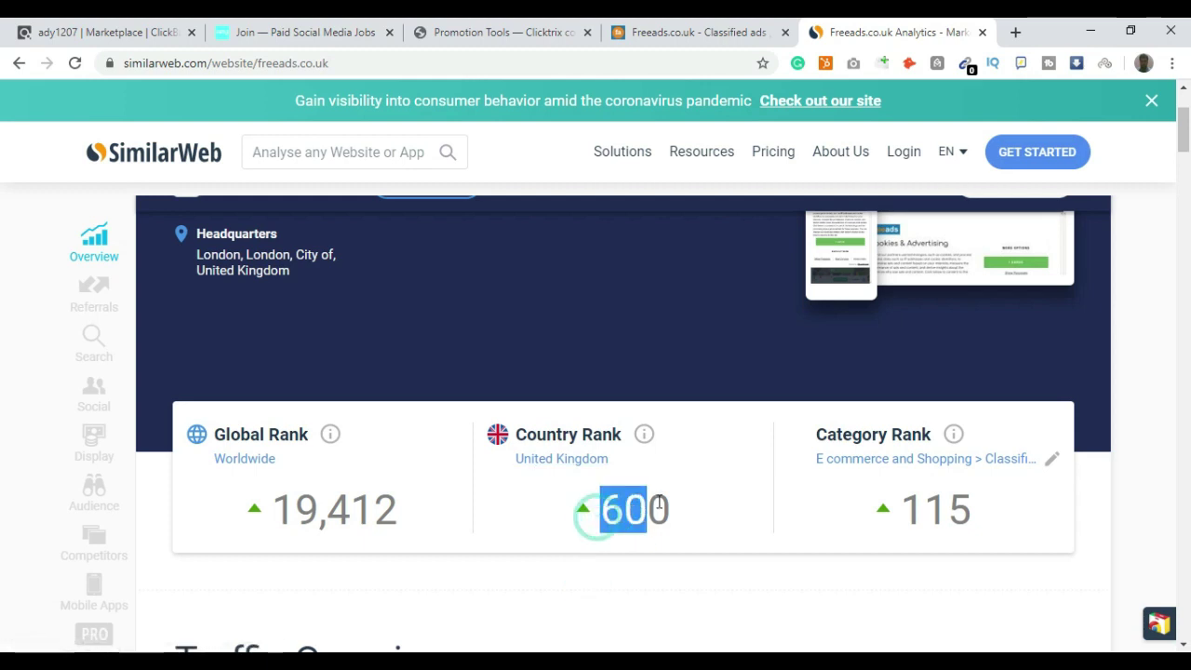
{"action": "scroll", "coordinate": [1173, 443], "scroll_direction": "down", "scroll_amount": 2}
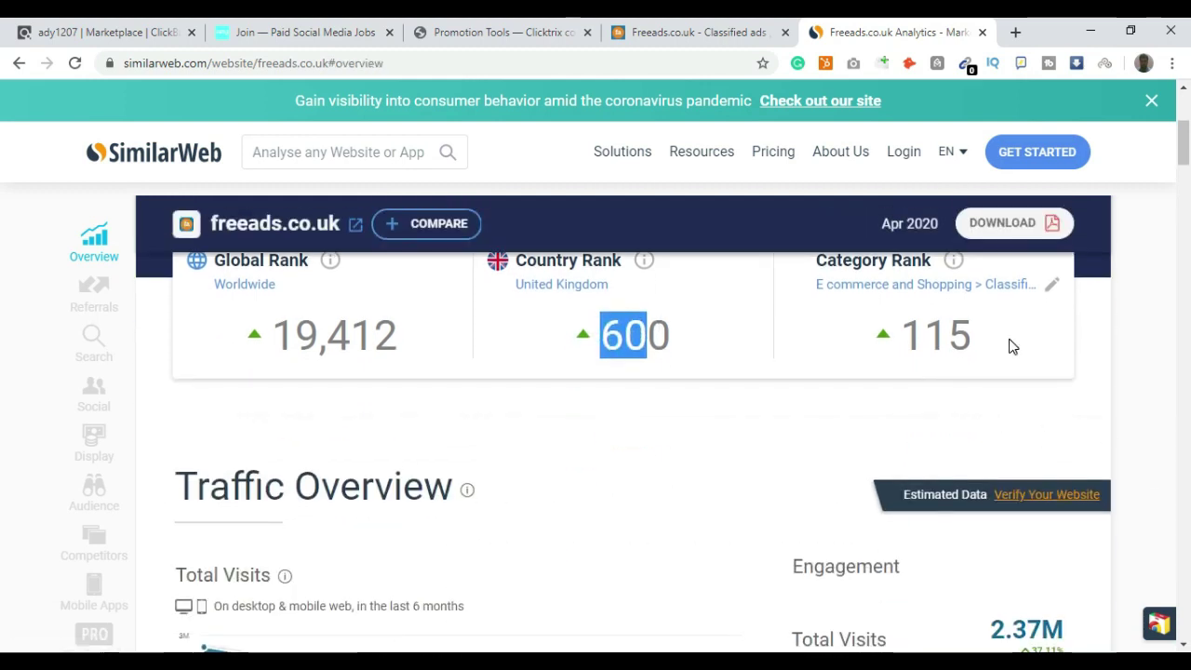
{"action": "scroll", "coordinate": [1019, 372], "scroll_direction": "down", "scroll_amount": 3}
{"action": "left_click", "coordinate": [1120, 371]}
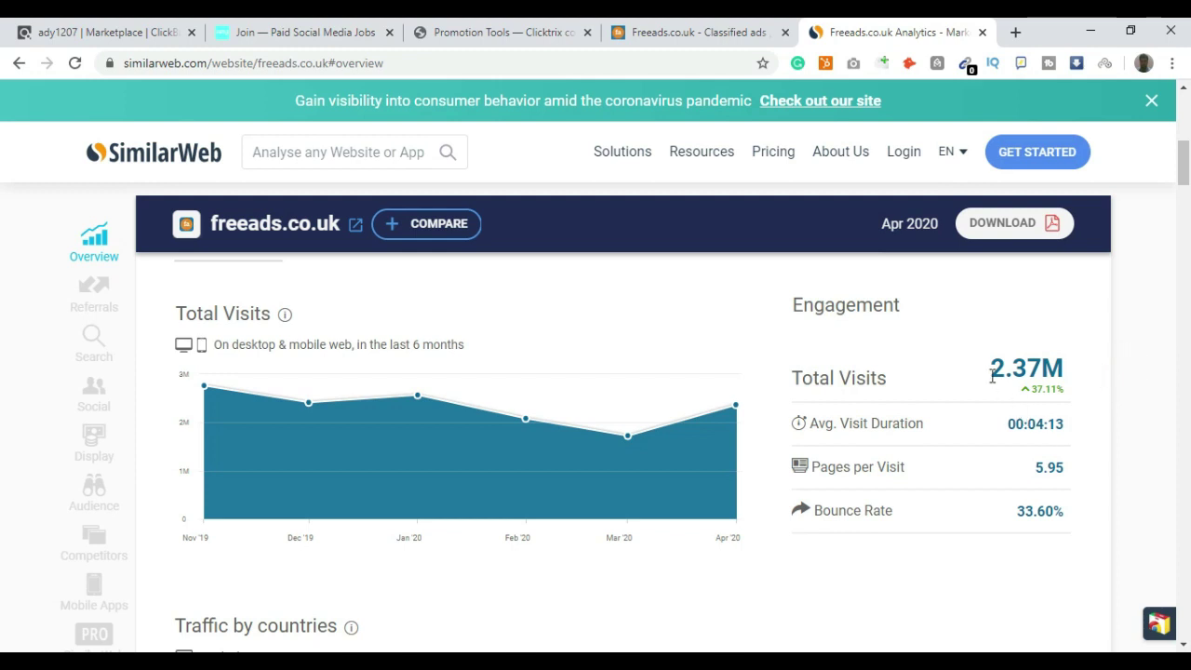
{"action": "left_click_drag", "start_coordinate": [991, 368], "coordinate": [1059, 365]}
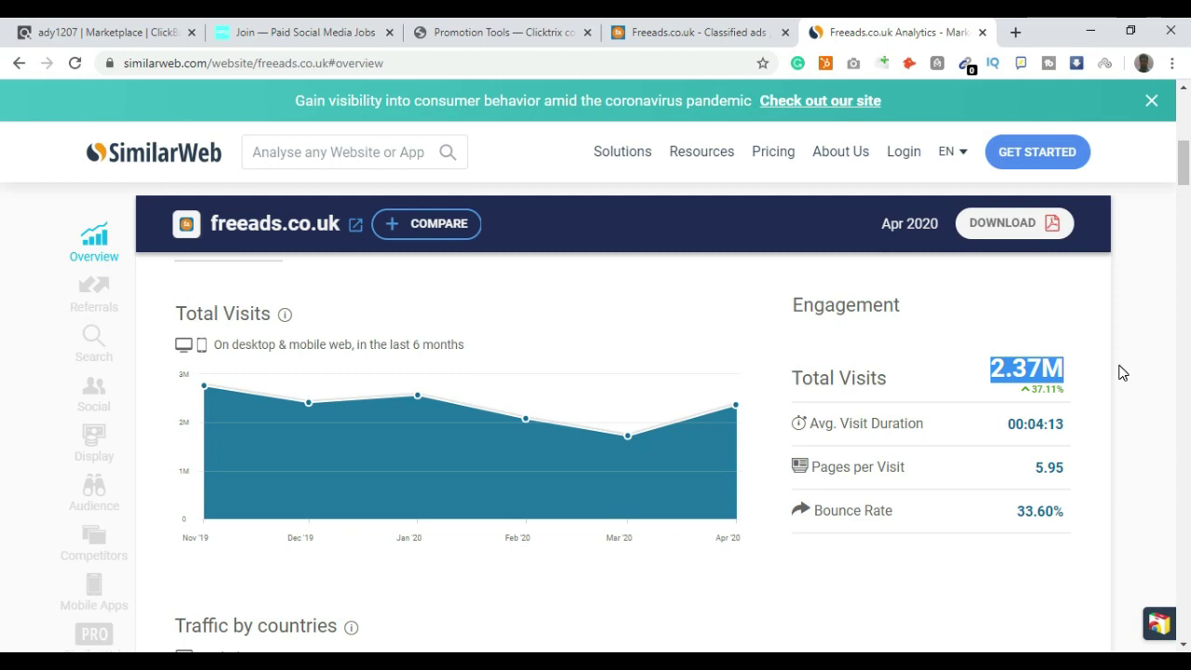
{"action": "left_click", "coordinate": [1004, 372]}
Examine the traffic by countries for freeads.co.uk, comparing the United Kingdom and United States shares
{"action": "scroll", "coordinate": [1108, 381], "scroll_direction": "down", "scroll_amount": 2}
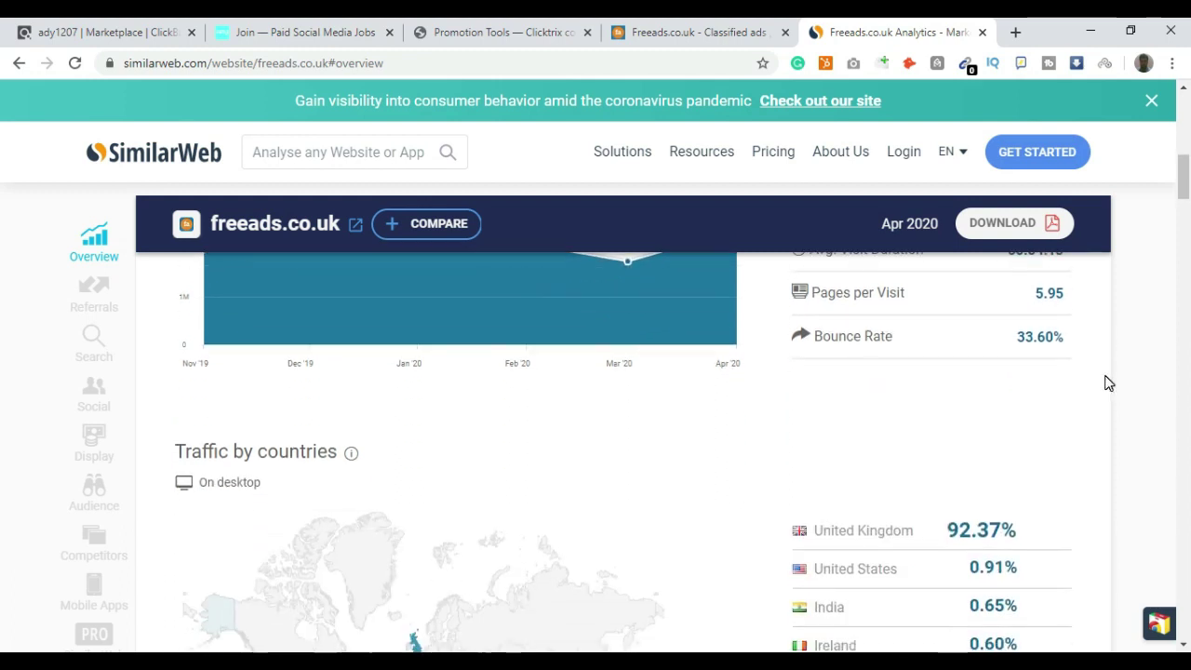
{"action": "scroll", "coordinate": [1117, 378], "scroll_direction": "down", "scroll_amount": 2}
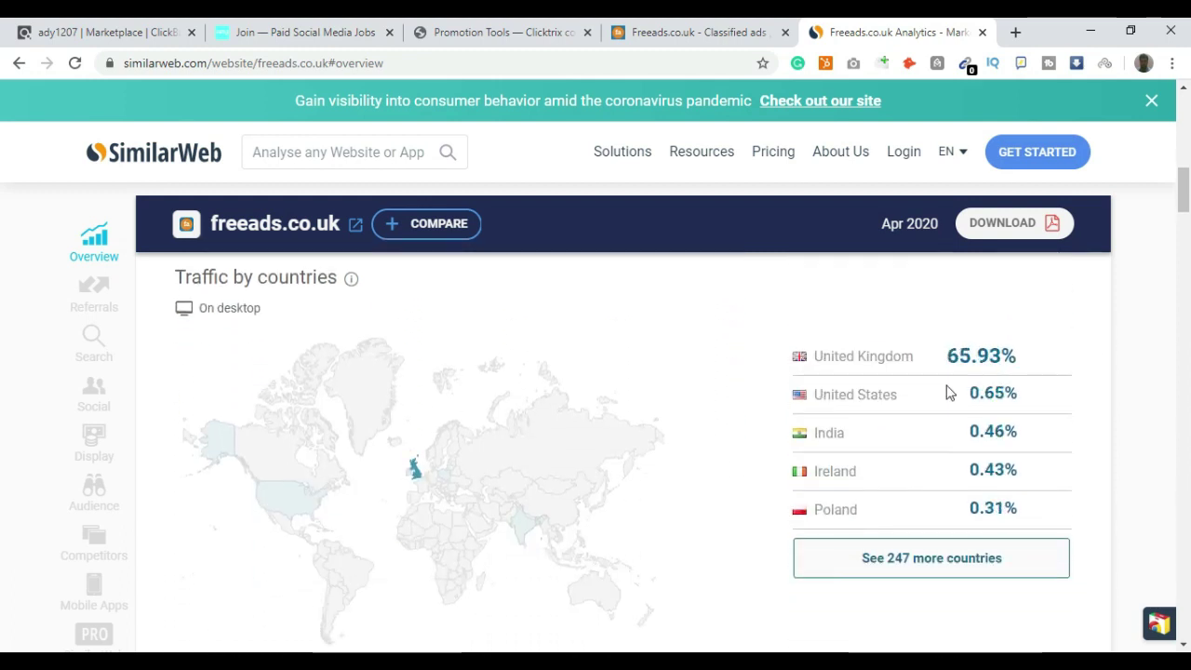
{"action": "left_click_drag", "start_coordinate": [949, 355], "coordinate": [1004, 357]}
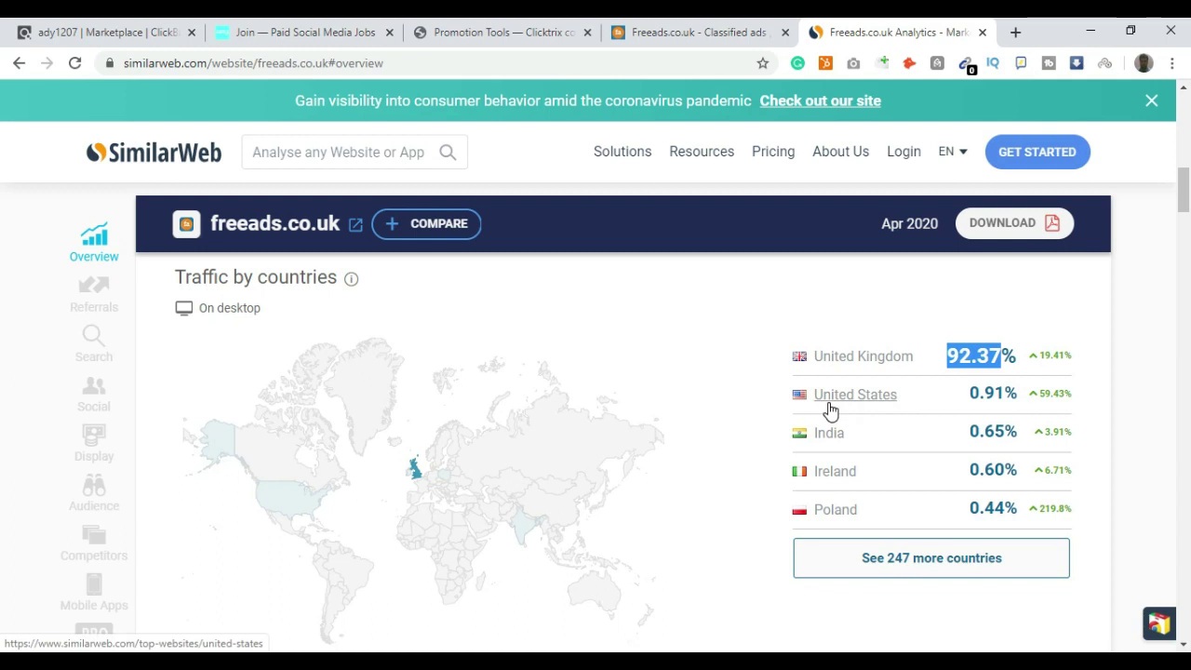
{"action": "left_click", "coordinate": [971, 392]}
{"action": "double_click", "coordinate": [971, 392]}
{"action": "left_click", "coordinate": [971, 392]}
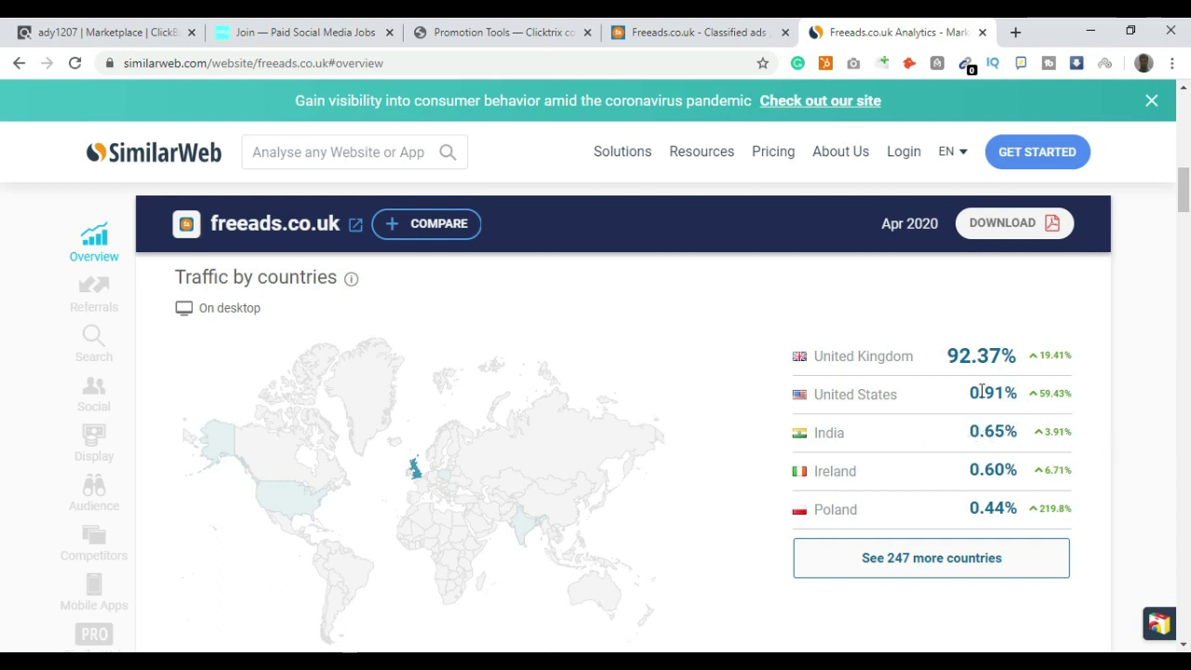
{"action": "scroll", "coordinate": [934, 377], "scroll_direction": "up", "scroll_amount": 1}
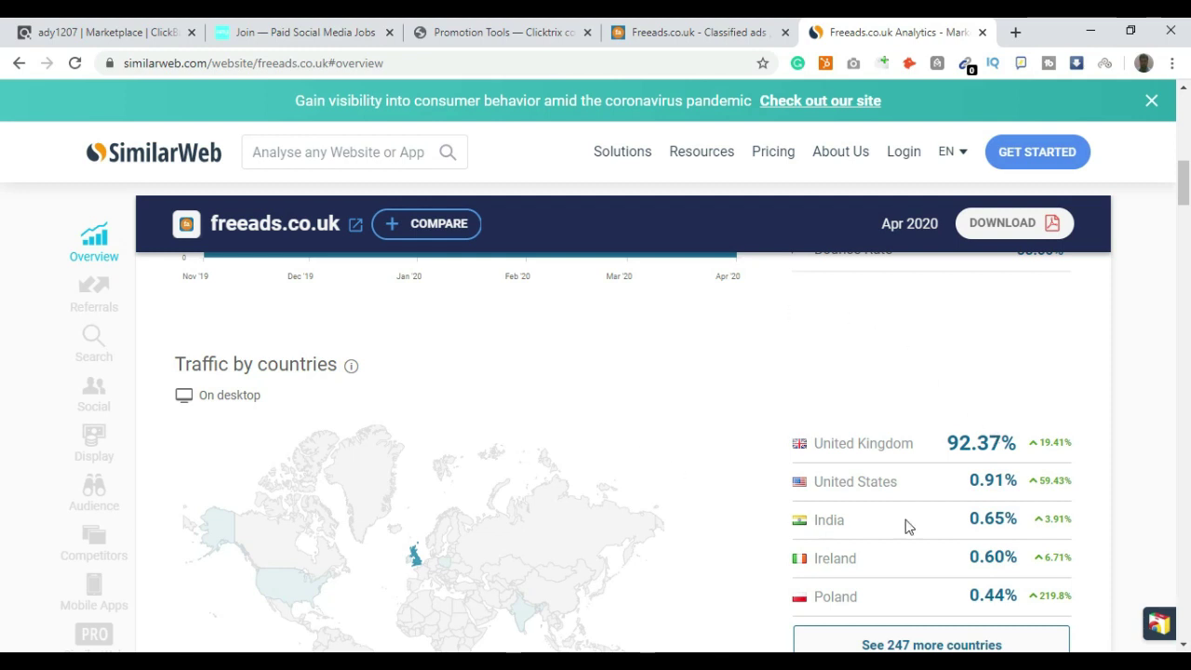
{"action": "scroll", "coordinate": [1064, 391], "scroll_direction": "up", "scroll_amount": 5}
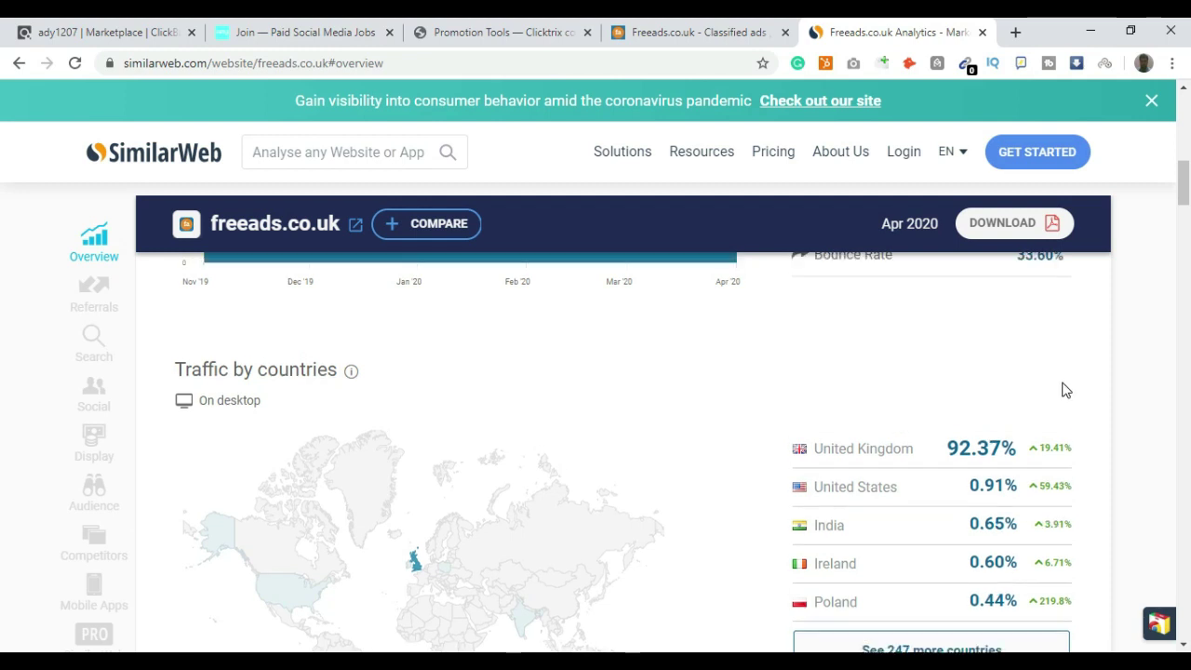
Close the SimilarWeb report and start posting a free ad on Freeads
{"action": "left_click", "coordinate": [689, 33]}
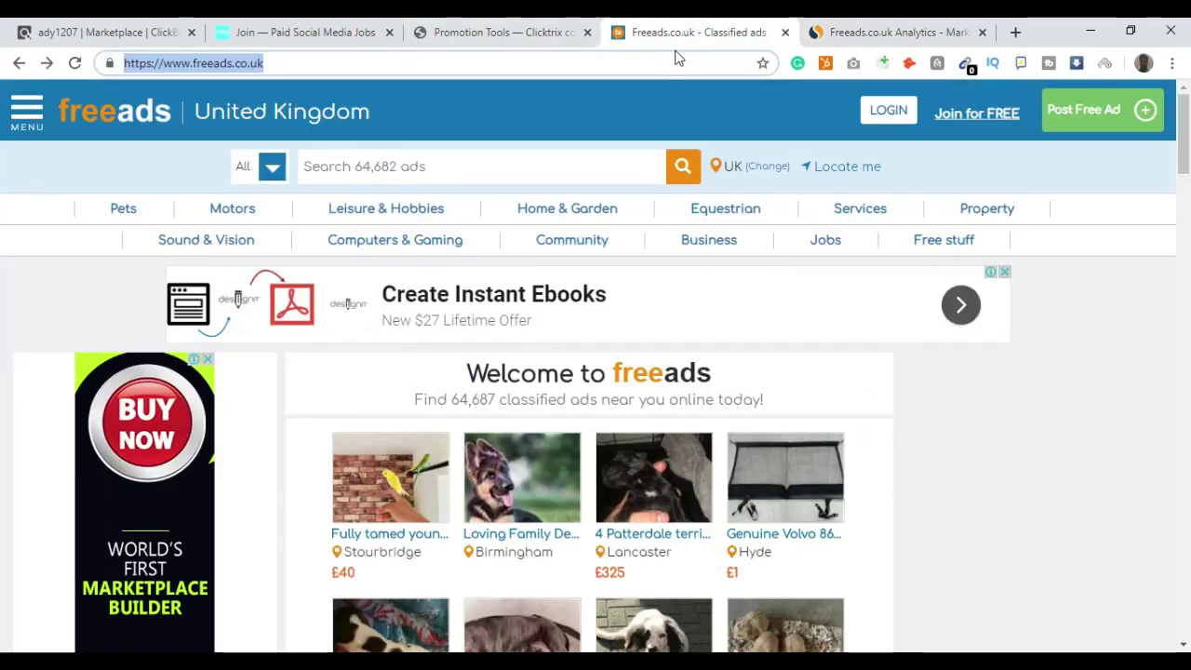
{"action": "left_click", "coordinate": [928, 37]}
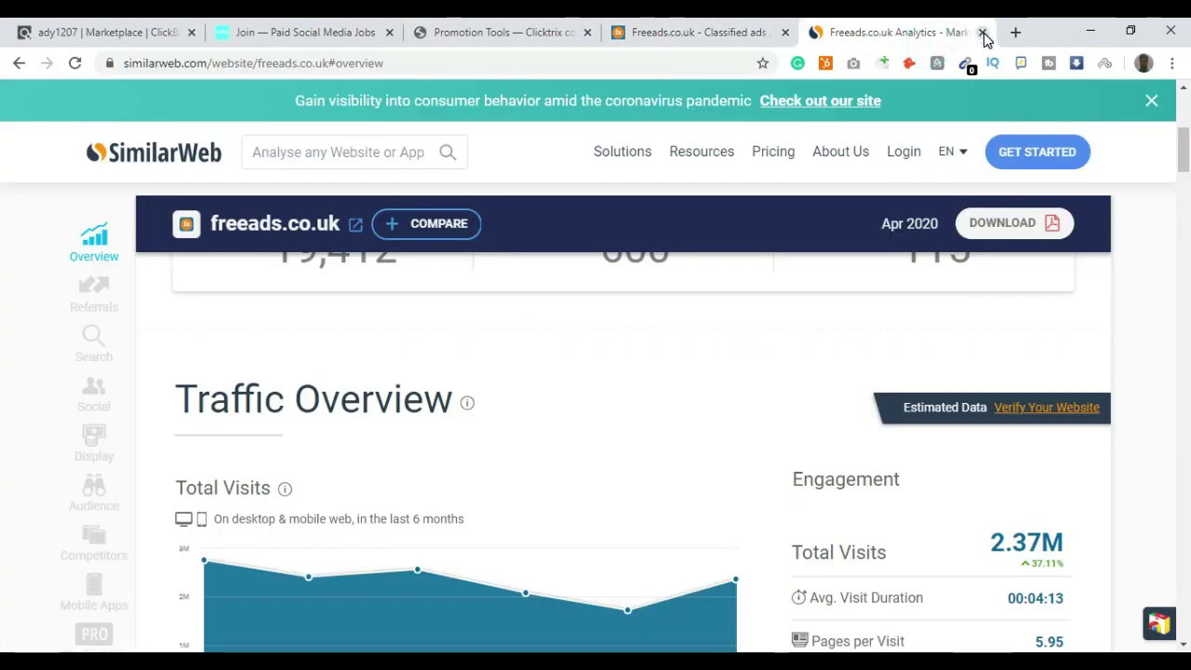
{"action": "left_click", "coordinate": [982, 31]}
{"action": "mouse_move", "coordinate": [567, 209]}
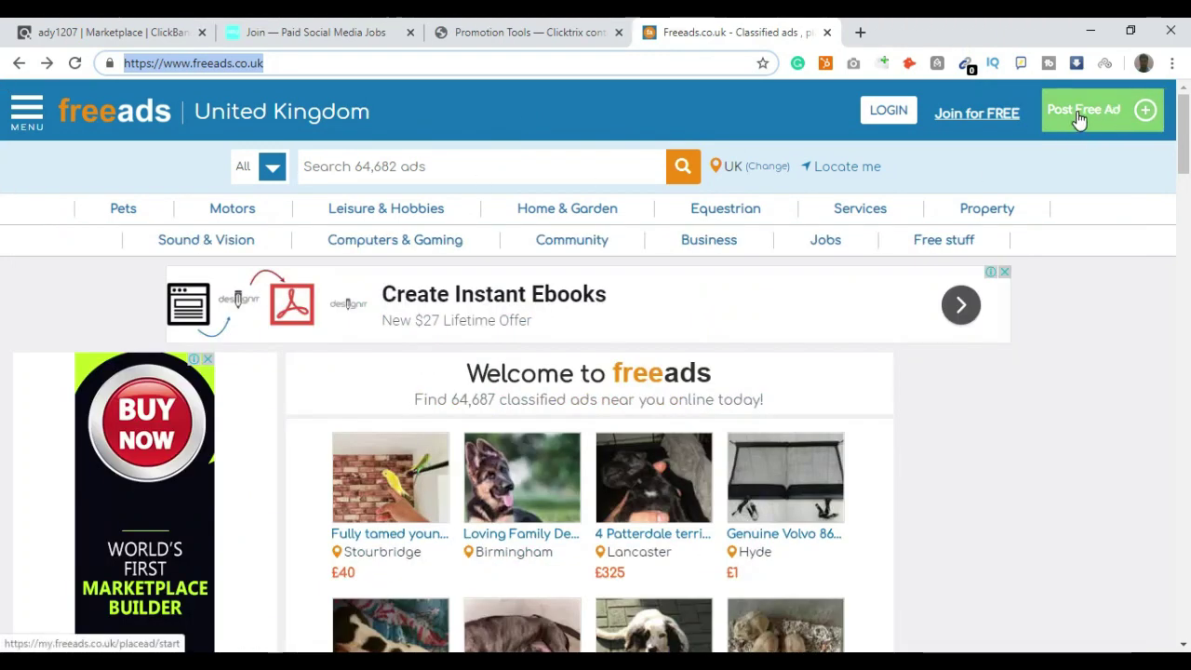
{"action": "left_click", "coordinate": [1081, 117]}
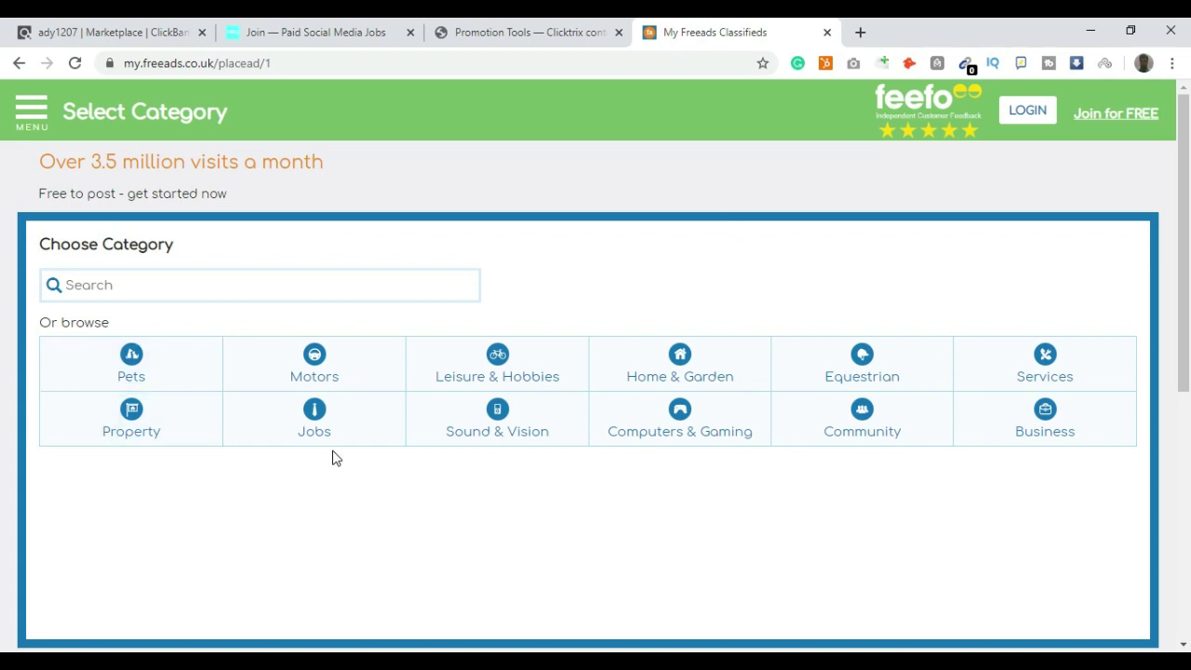
Choose Internet Business Opportunities under Jobs as the category for the free ad
{"action": "scroll", "coordinate": [673, 266], "scroll_direction": "down", "scroll_amount": 1}
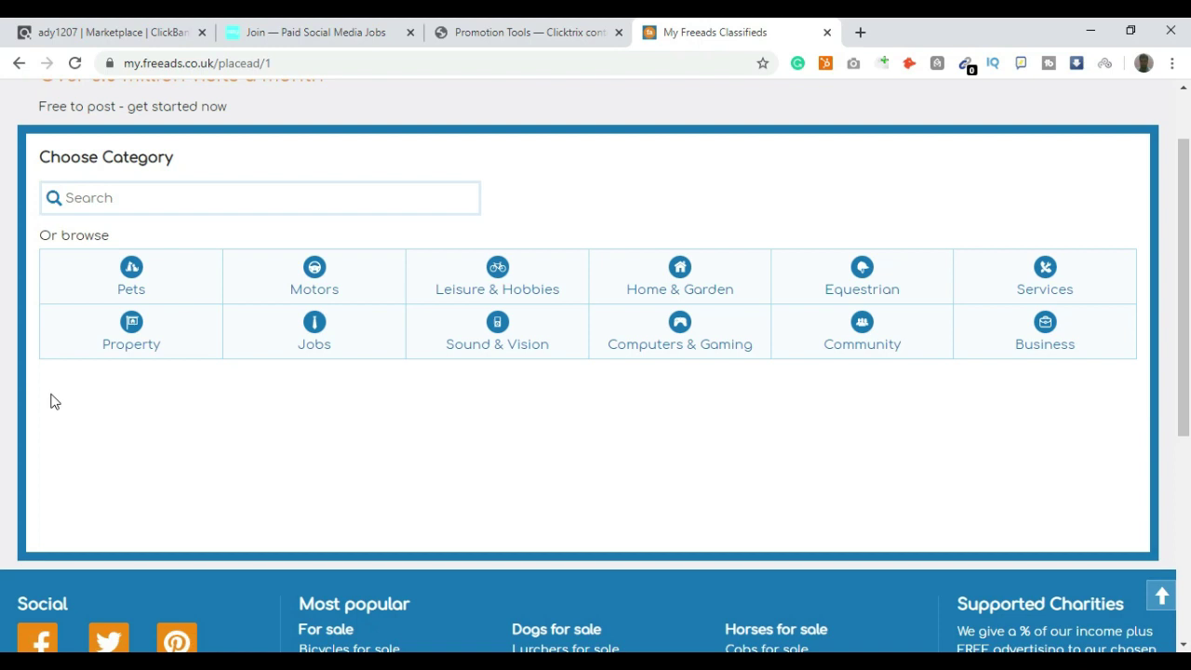
{"action": "scroll", "coordinate": [345, 401], "scroll_direction": "down", "scroll_amount": 1}
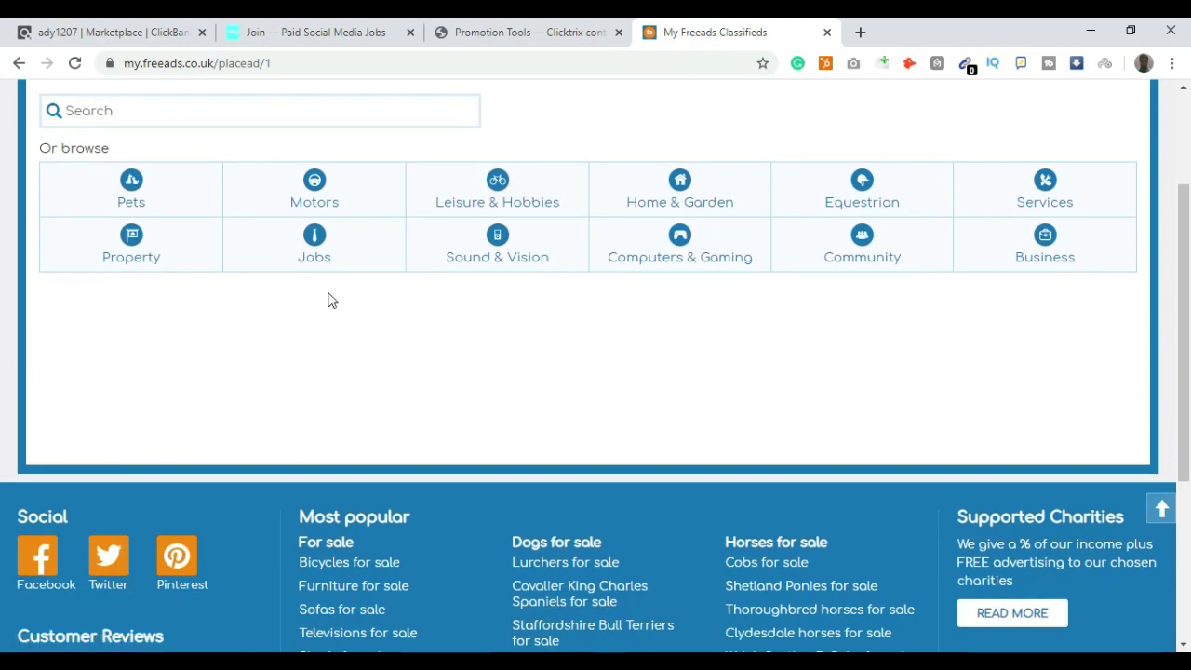
{"action": "left_click", "coordinate": [314, 266]}
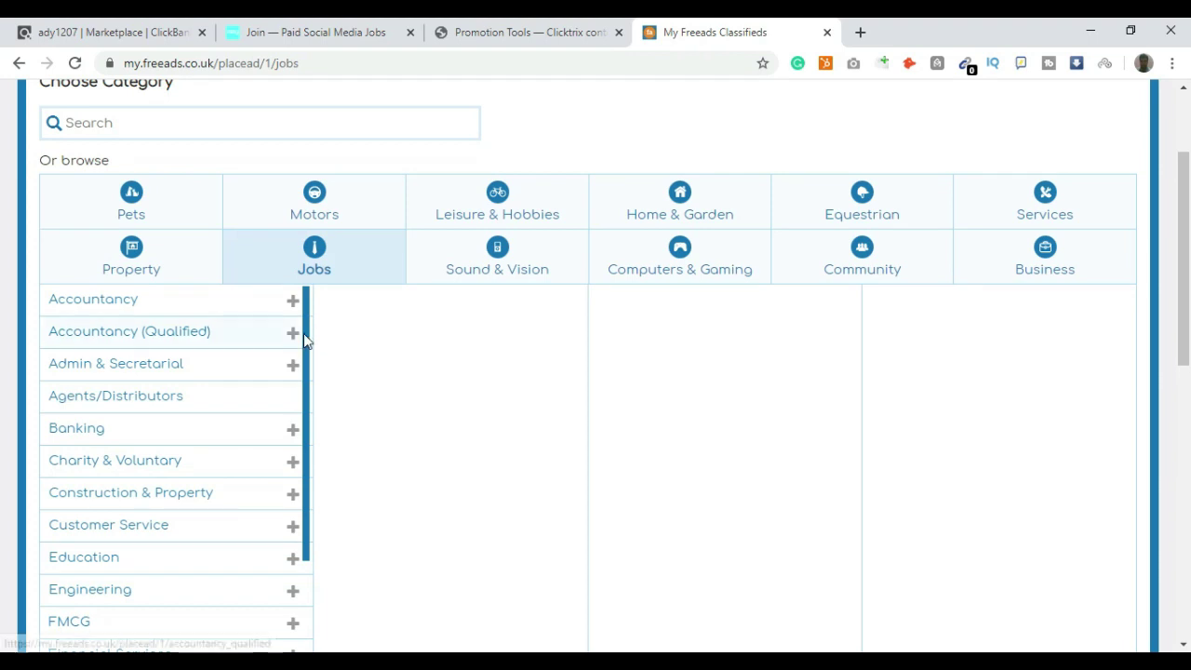
{"action": "scroll", "coordinate": [304, 332], "scroll_direction": "down", "scroll_amount": 3}
{"action": "scroll", "coordinate": [291, 448], "scroll_direction": "down", "scroll_amount": 2}
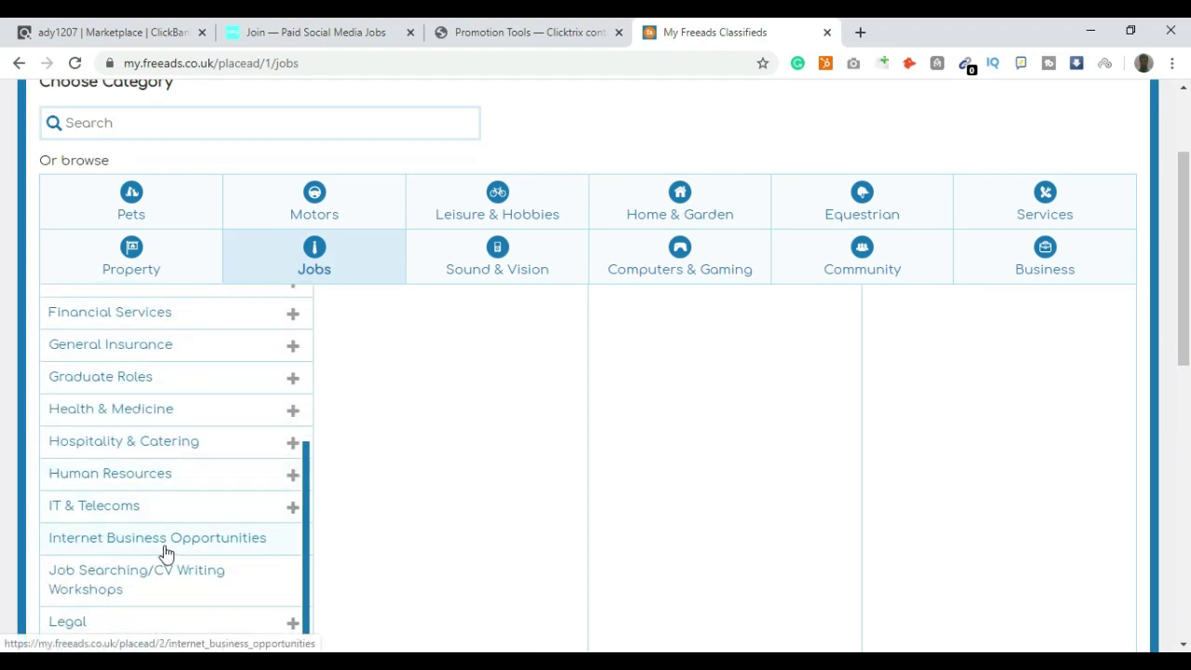
{"action": "left_click", "coordinate": [116, 548]}
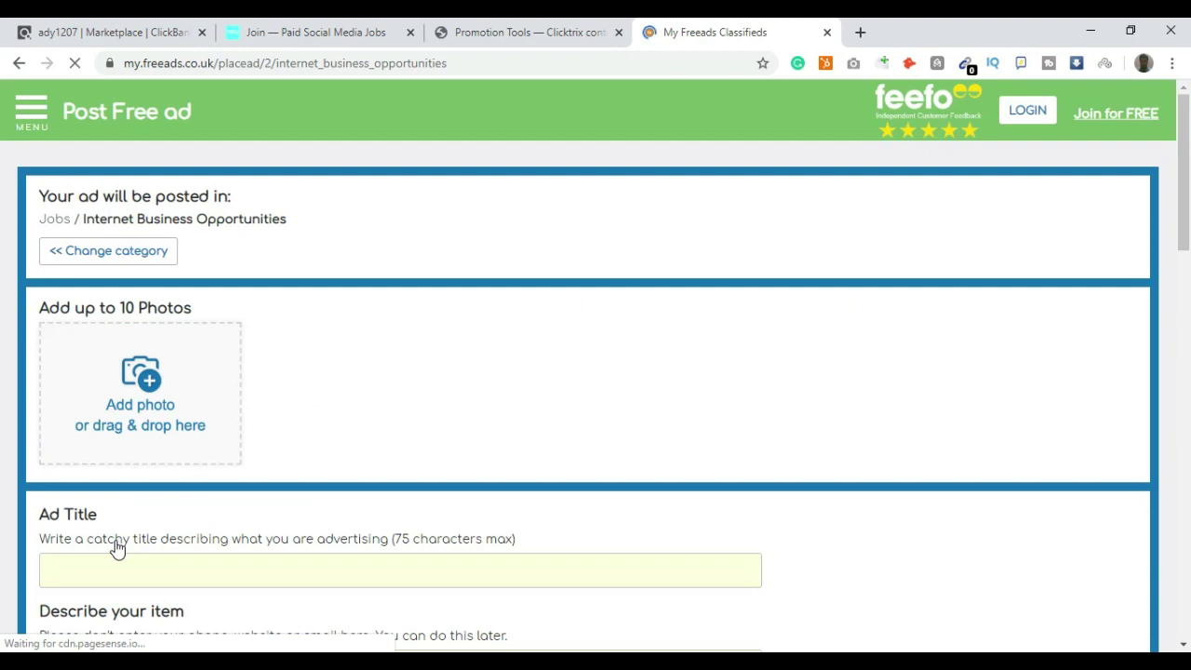
Open the Paid Social Media Jobs affiliate page from its ClickBank listing and go to its banners page, closing the two older offer tabs
{"action": "scroll", "coordinate": [298, 457], "scroll_direction": "down", "scroll_amount": 2}
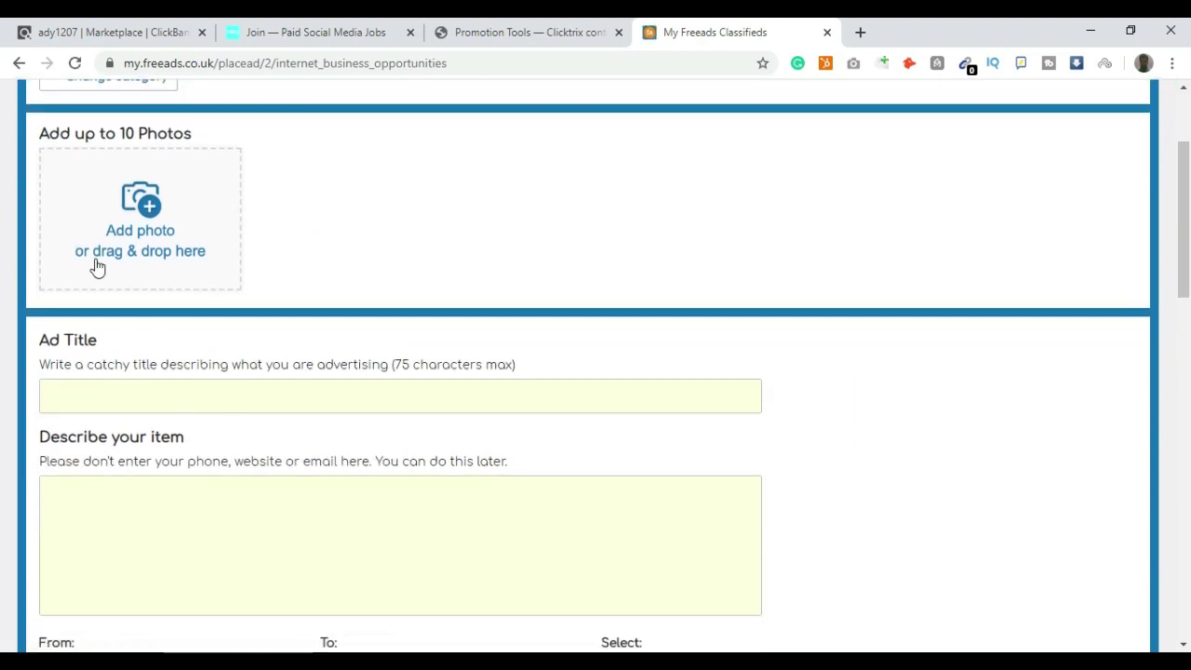
{"action": "left_click", "coordinate": [116, 32]}
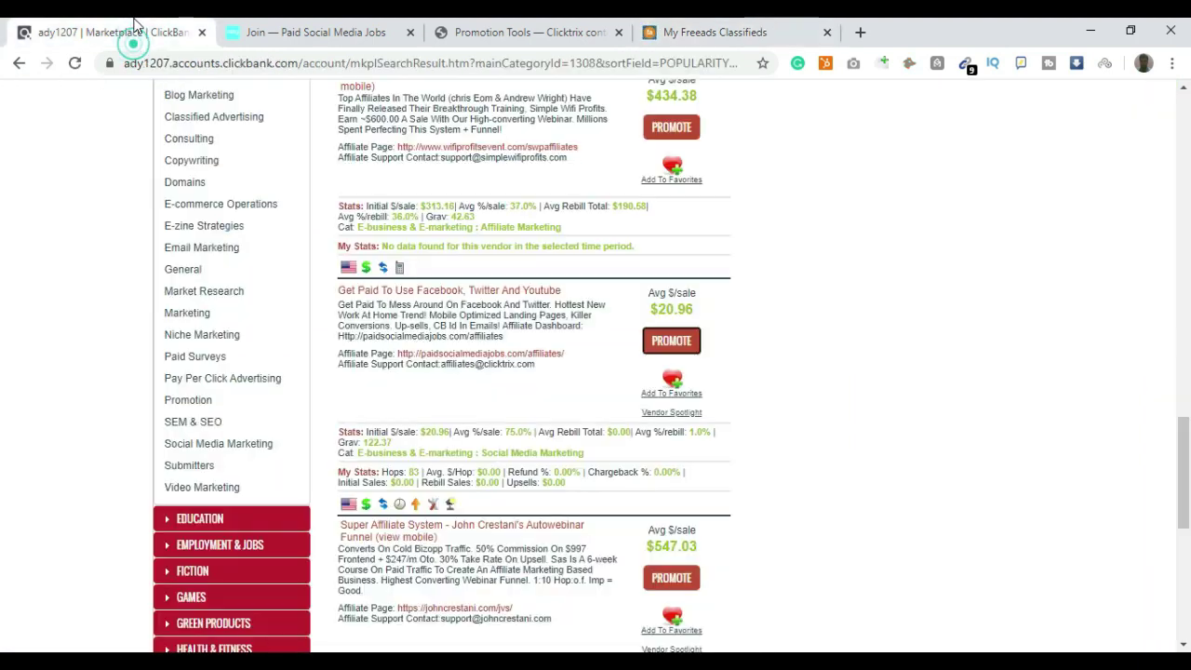
{"action": "left_click", "coordinate": [496, 360]}
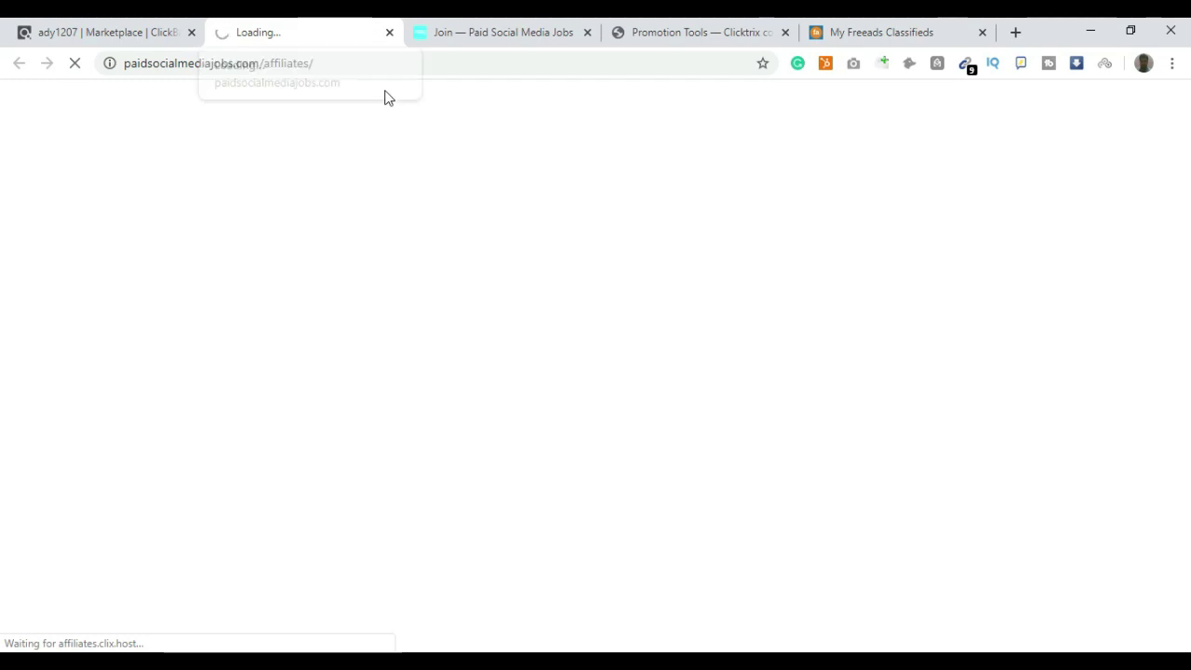
{"action": "left_click", "coordinate": [584, 35]}
{"action": "left_click", "coordinate": [586, 35]}
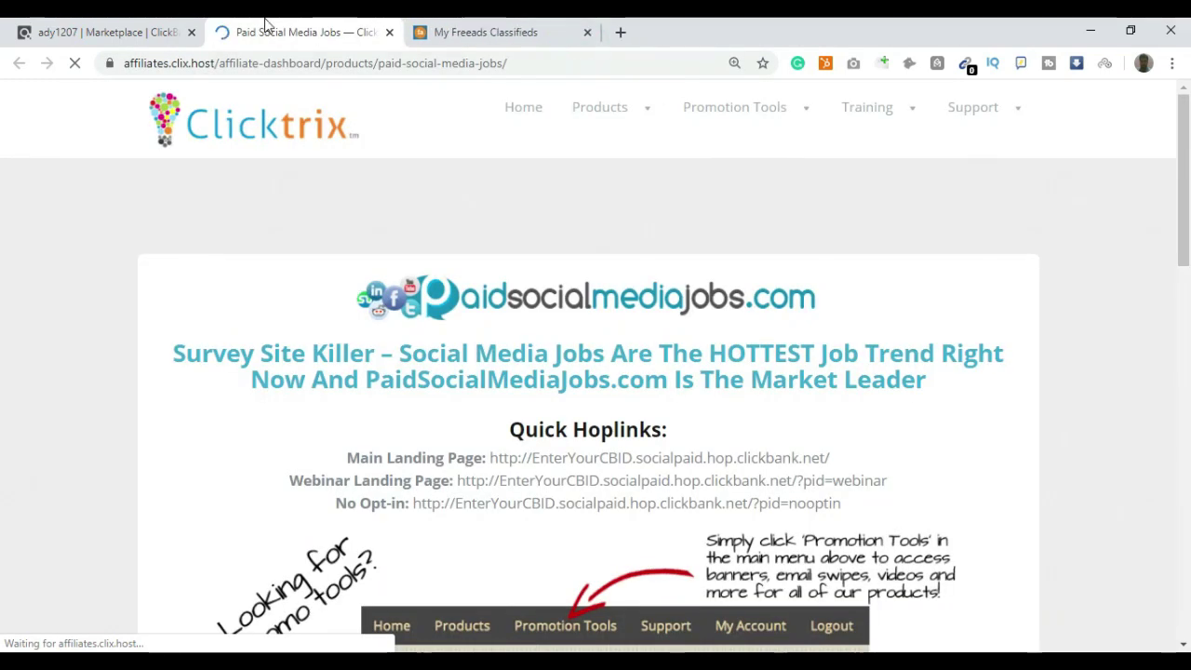
{"action": "mouse_move", "coordinate": [749, 119]}
{"action": "left_click", "coordinate": [664, 247]}
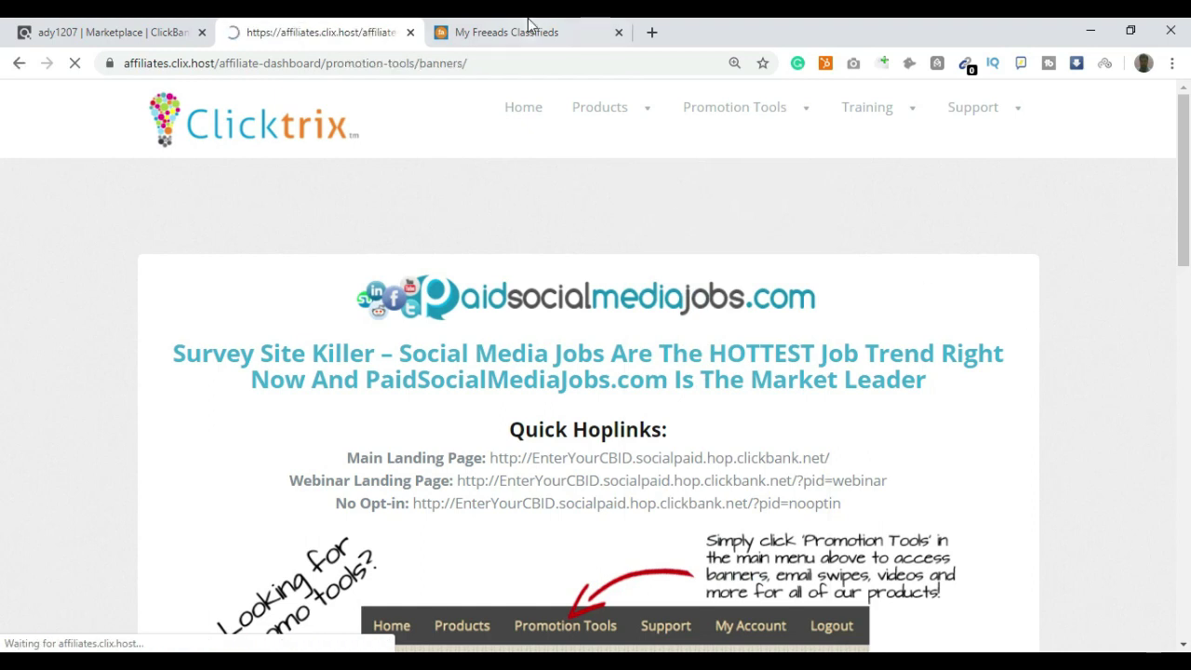
{"action": "left_click", "coordinate": [531, 28]}
{"action": "scroll", "coordinate": [77, 242], "scroll_direction": "up", "scroll_amount": 1}
{"action": "left_click_drag", "start_coordinate": [46, 221], "coordinate": [204, 224]}
{"action": "left_click", "coordinate": [325, 248]}
{"action": "left_click", "coordinate": [328, 35]}
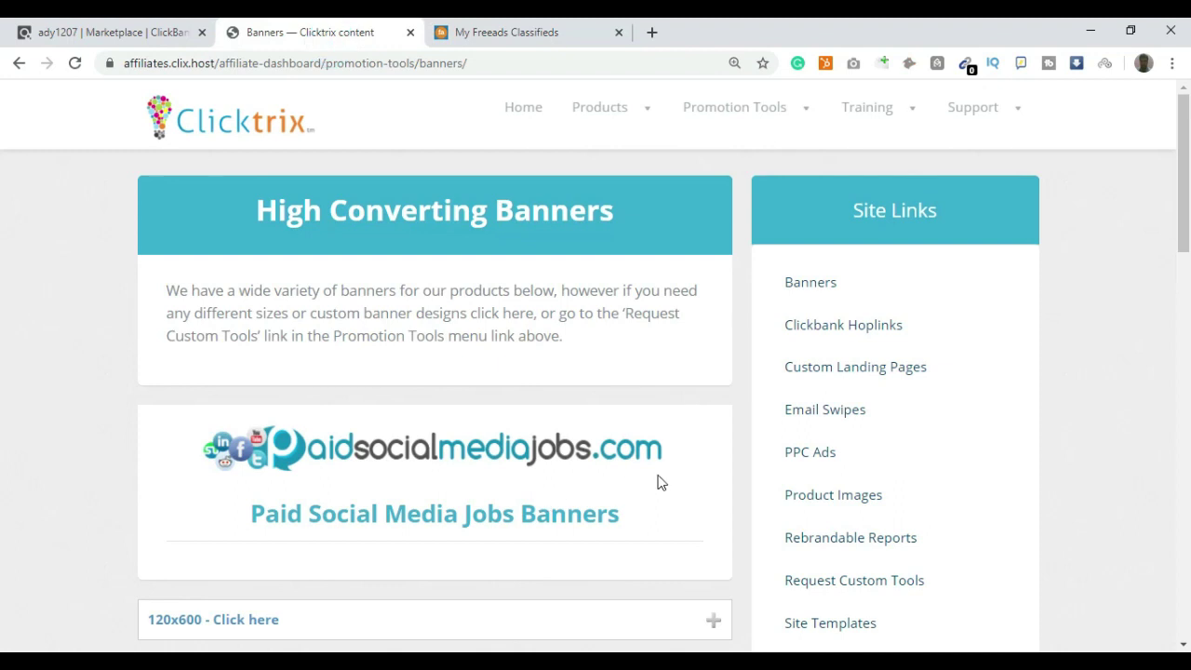
Save the static 336x280 Paid Social Media Jobs banner to the Desktop as 336x280_s.jpg
{"action": "scroll", "coordinate": [659, 482], "scroll_direction": "down", "scroll_amount": 7}
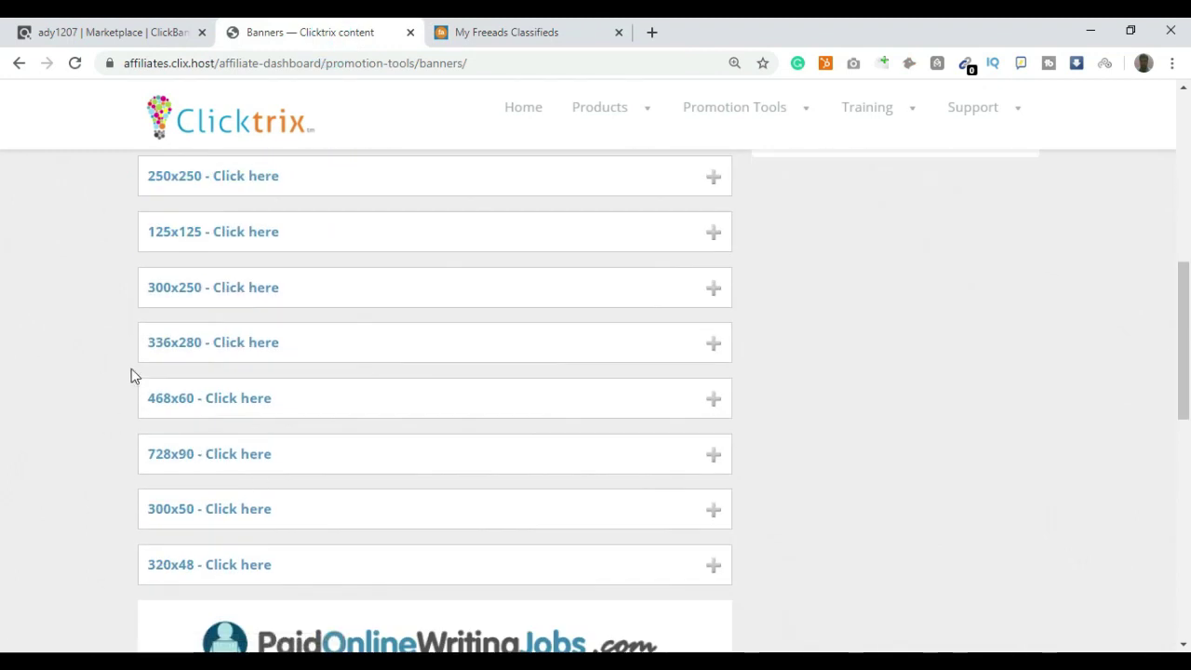
{"action": "left_click", "coordinate": [714, 344]}
{"action": "scroll", "coordinate": [633, 460], "scroll_direction": "down", "scroll_amount": 3}
{"action": "right_click", "coordinate": [435, 263]}
{"action": "left_click", "coordinate": [458, 296]}
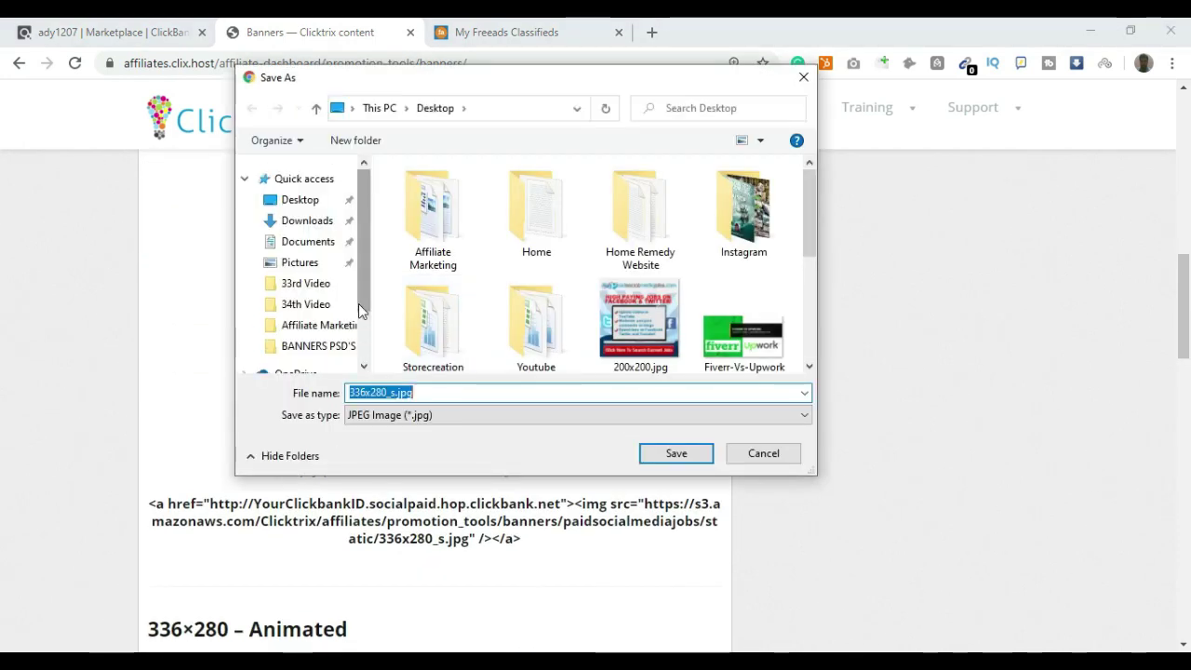
{"action": "left_click", "coordinate": [303, 200]}
{"action": "left_click", "coordinate": [697, 456]}
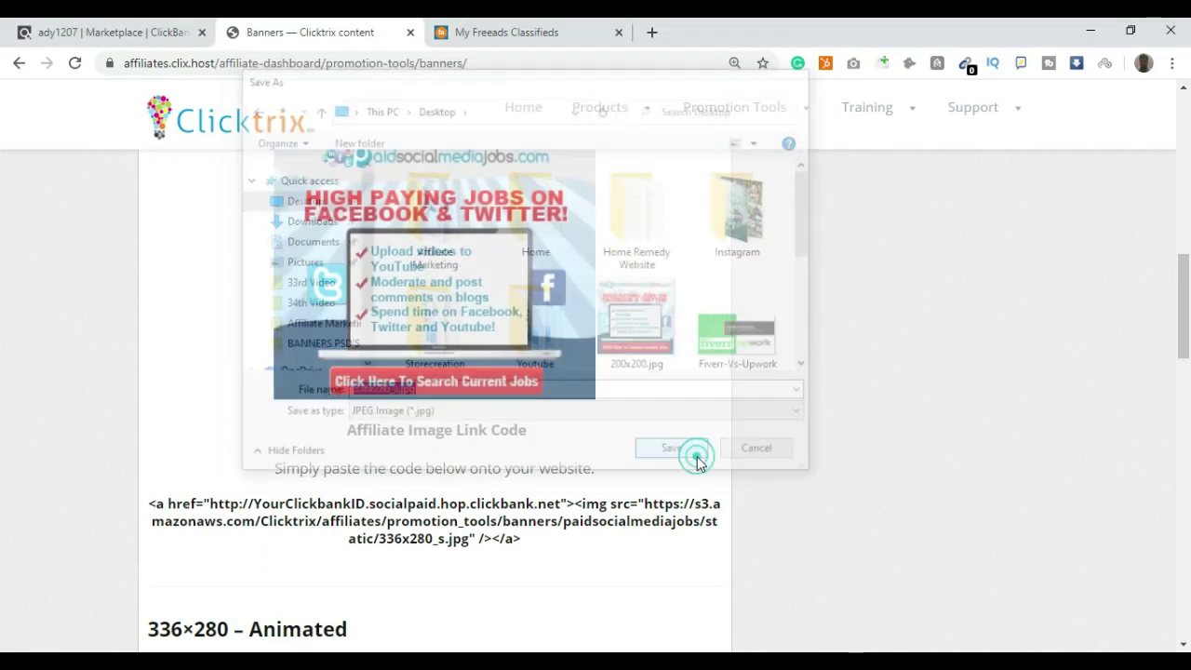
Return to the Freeads ad form and upload 336x280.gif from the Desktop as the main photo
{"action": "left_click", "coordinate": [506, 26]}
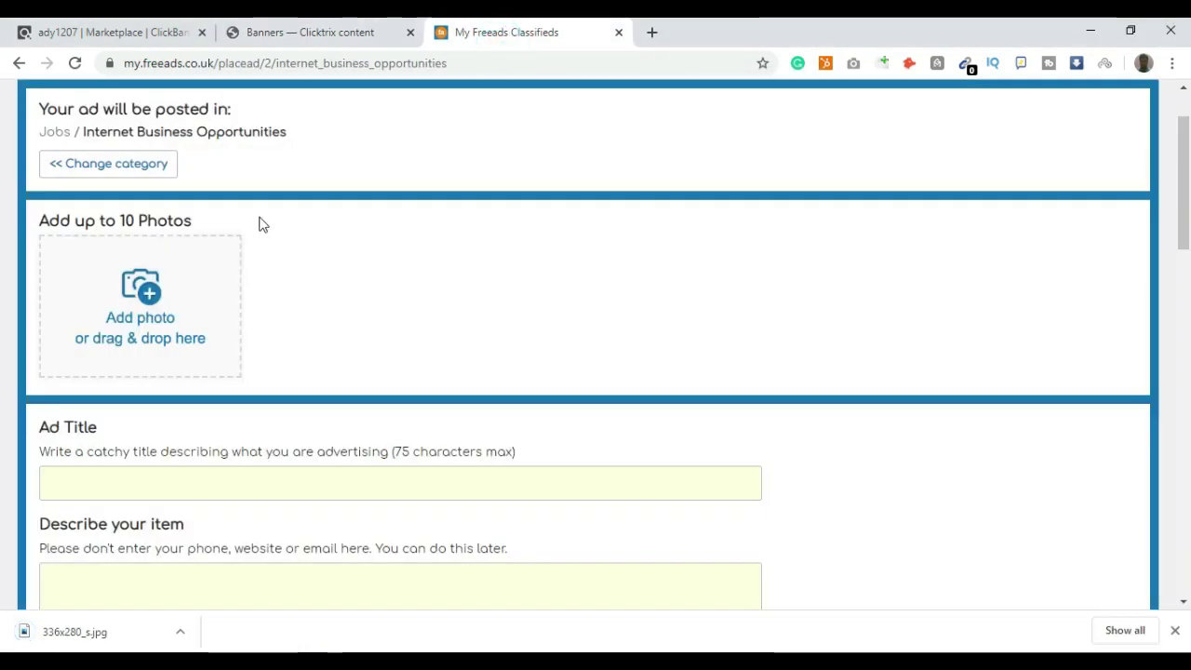
{"action": "left_click", "coordinate": [144, 307]}
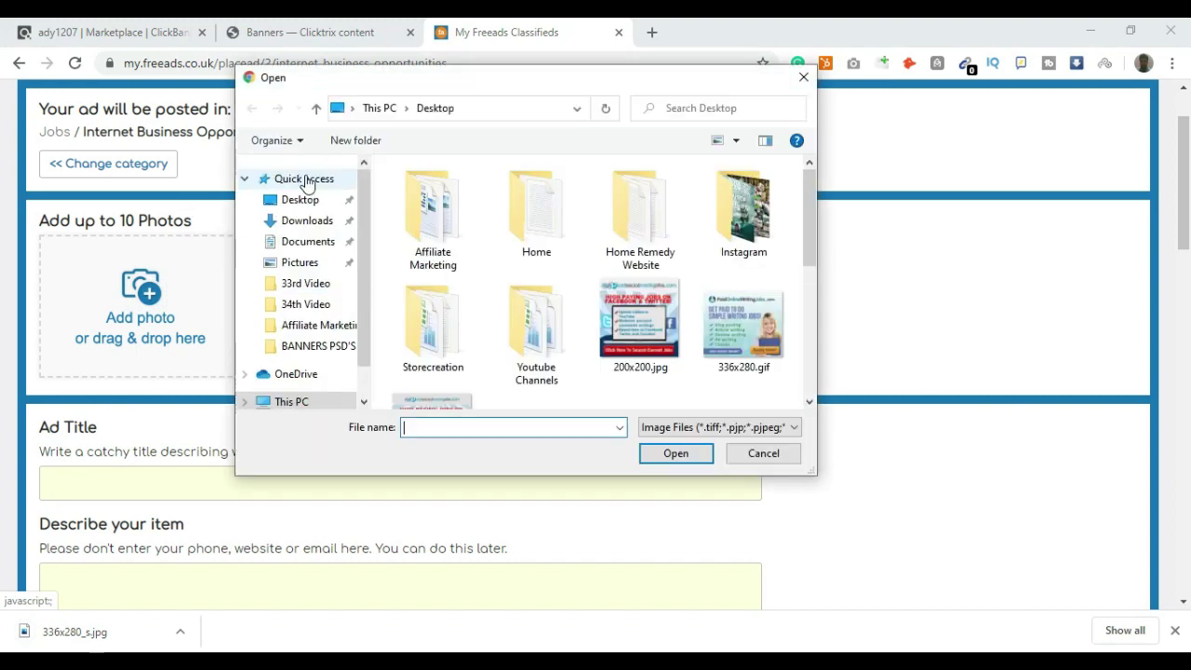
{"action": "left_click", "coordinate": [299, 201]}
{"action": "double_click", "coordinate": [756, 337]}
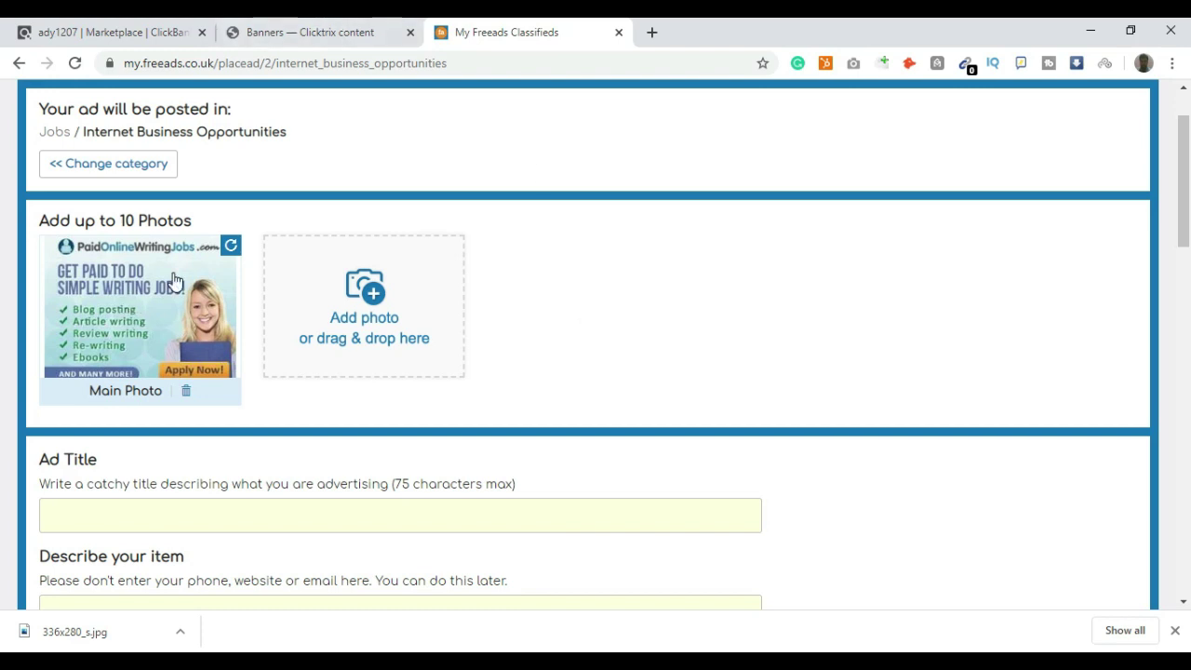
{"action": "scroll", "coordinate": [694, 266], "scroll_direction": "down", "scroll_amount": 2}
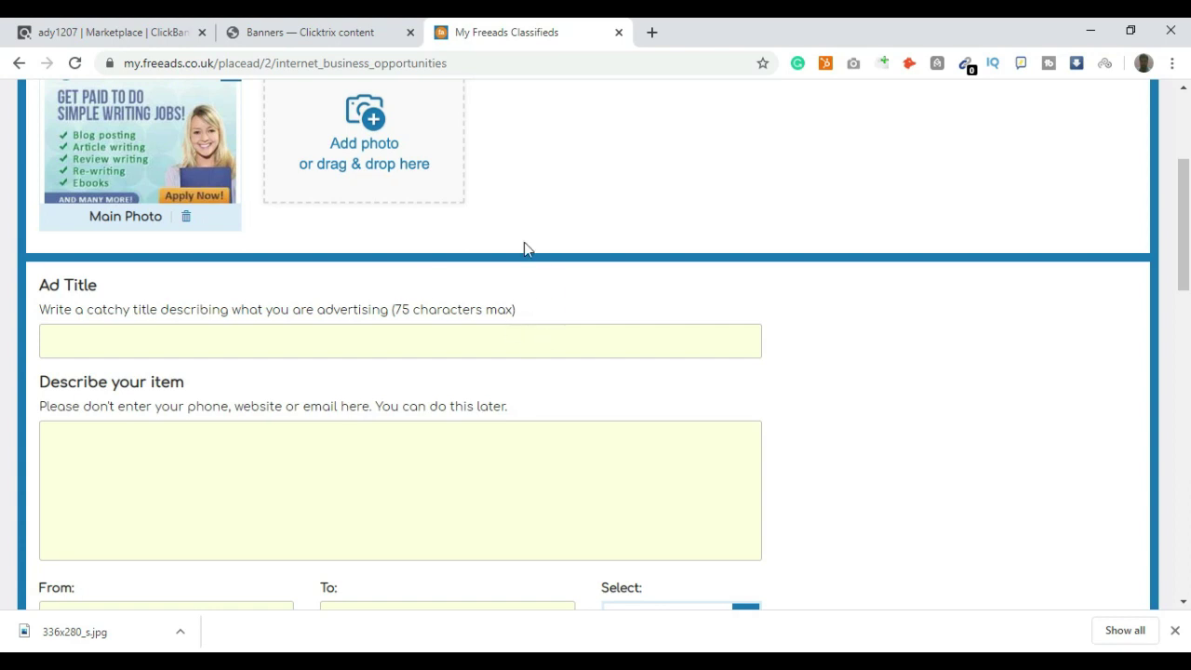
{"action": "scroll", "coordinate": [412, 186], "scroll_direction": "up", "scroll_amount": 1}
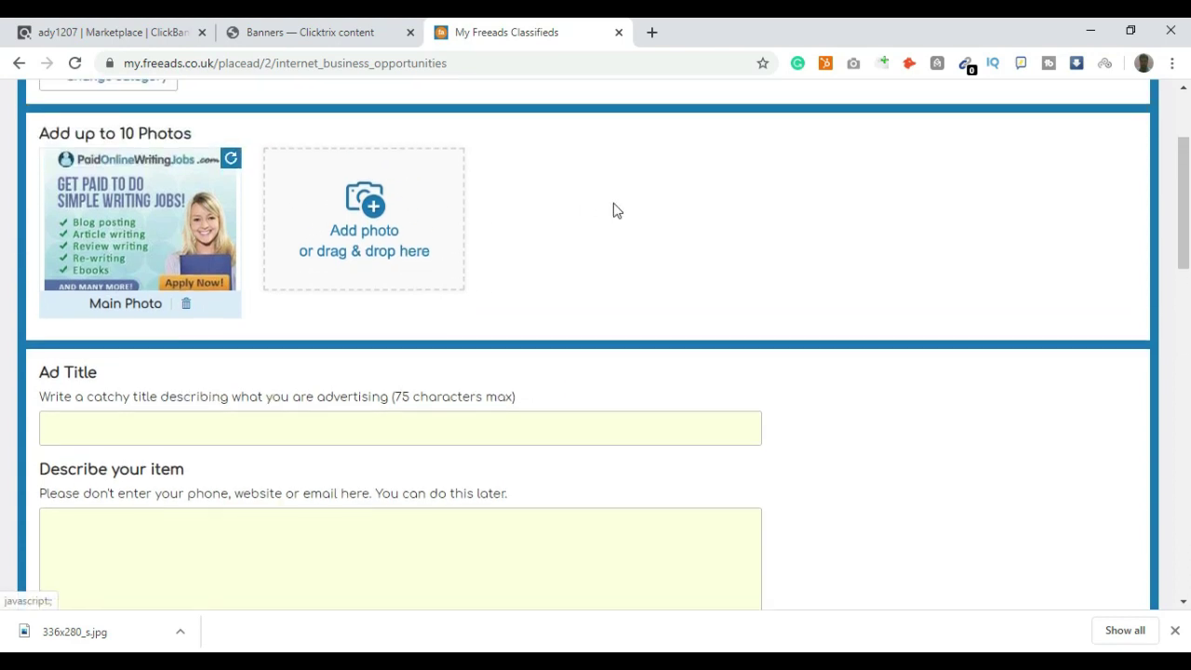
{"action": "scroll", "coordinate": [532, 256], "scroll_direction": "down", "scroll_amount": 2}
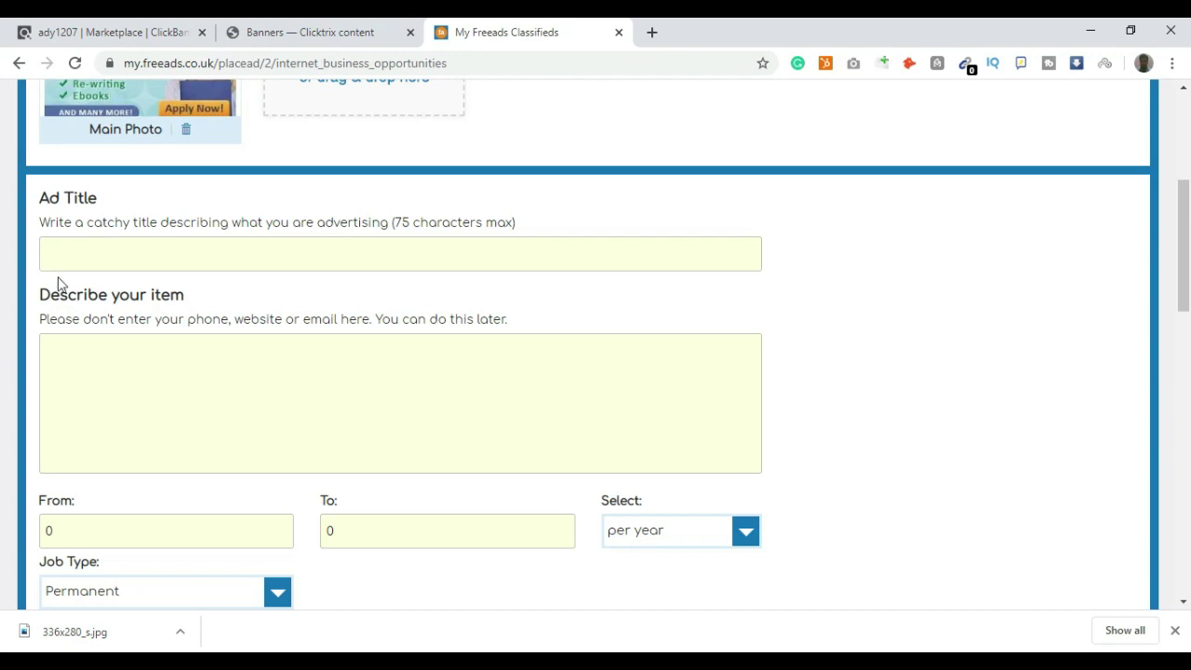
Switch to Resources.doc in Word and copy the posting title "Need a computer-based job you can do from home? Seeking applicants" under Posting method
{"action": "left_click", "coordinate": [106, 263]}
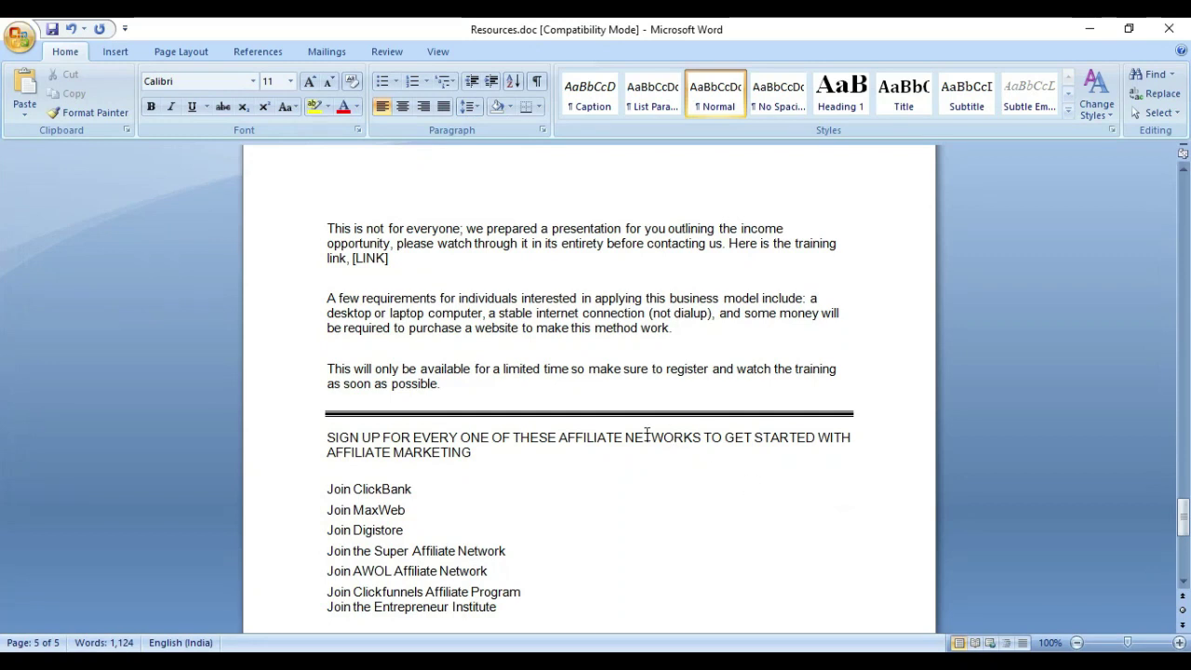
{"action": "key", "text": "BackSpace"}
{"action": "scroll", "coordinate": [647, 435], "scroll_direction": "down", "scroll_amount": 5}
{"action": "scroll", "coordinate": [647, 435], "scroll_direction": "up", "scroll_amount": 8}
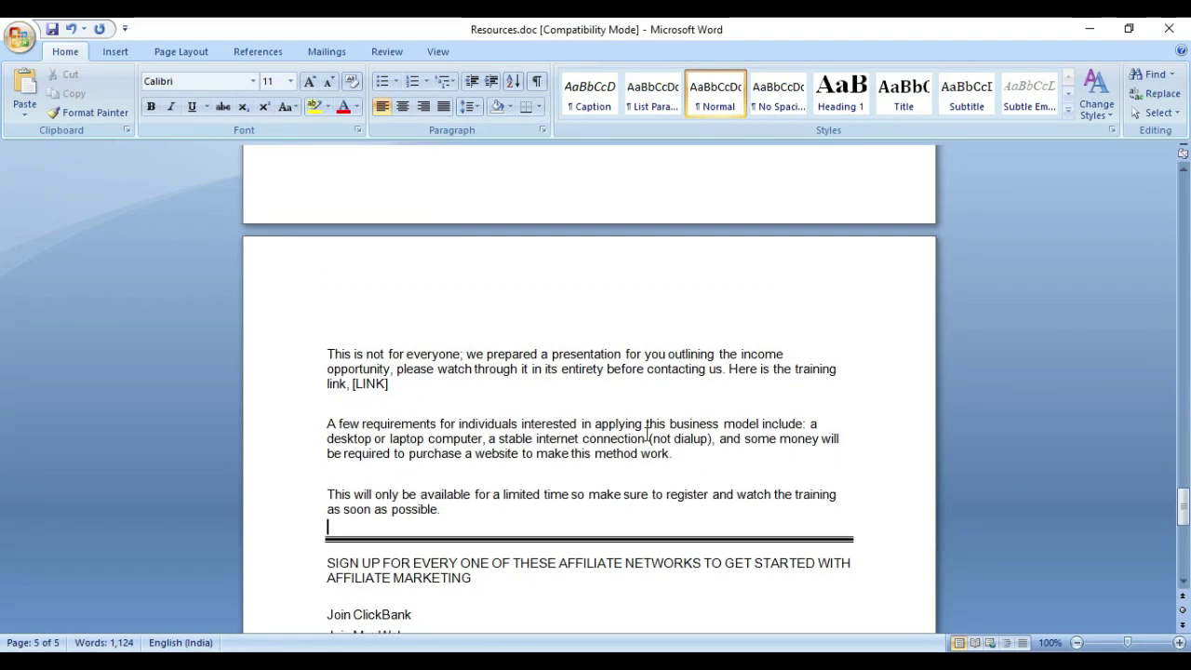
{"action": "scroll", "coordinate": [646, 434], "scroll_direction": "up", "scroll_amount": 7}
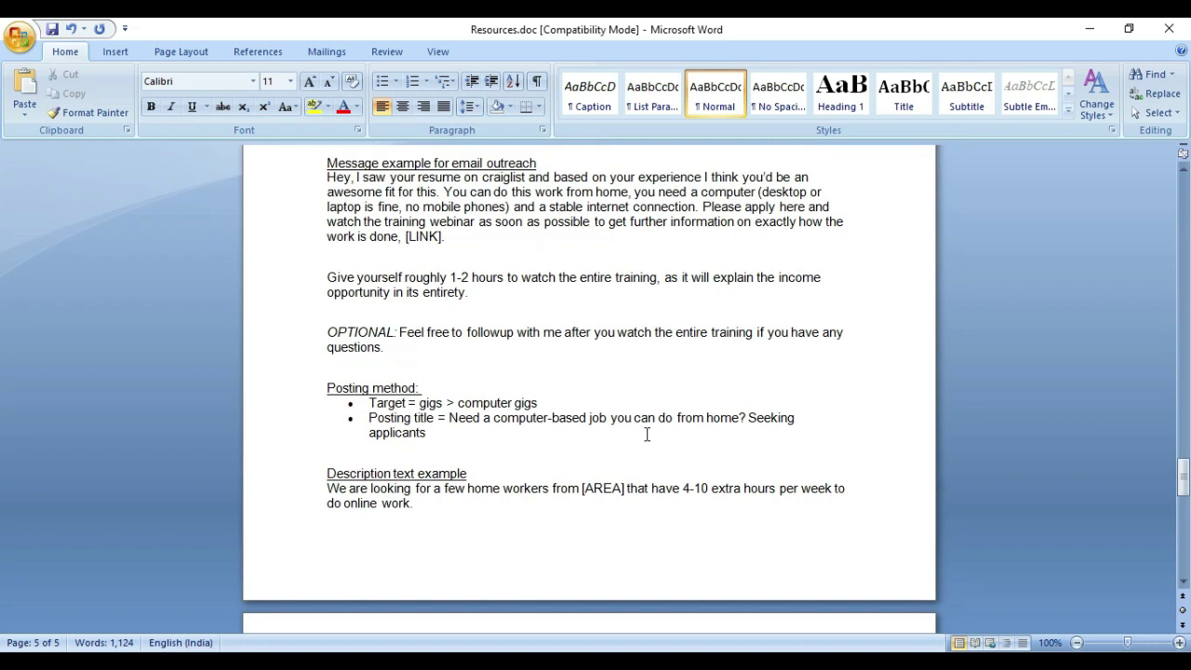
{"action": "scroll", "coordinate": [645, 447], "scroll_direction": "down", "scroll_amount": 3}
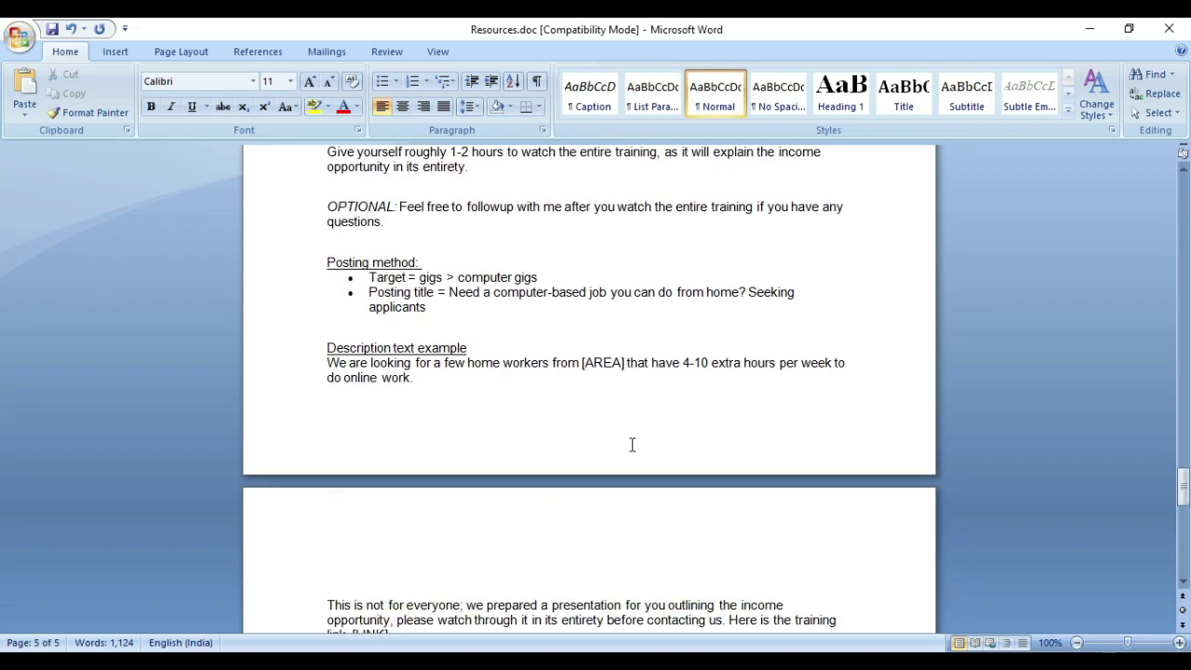
{"action": "scroll", "coordinate": [619, 412], "scroll_direction": "up", "scroll_amount": 2}
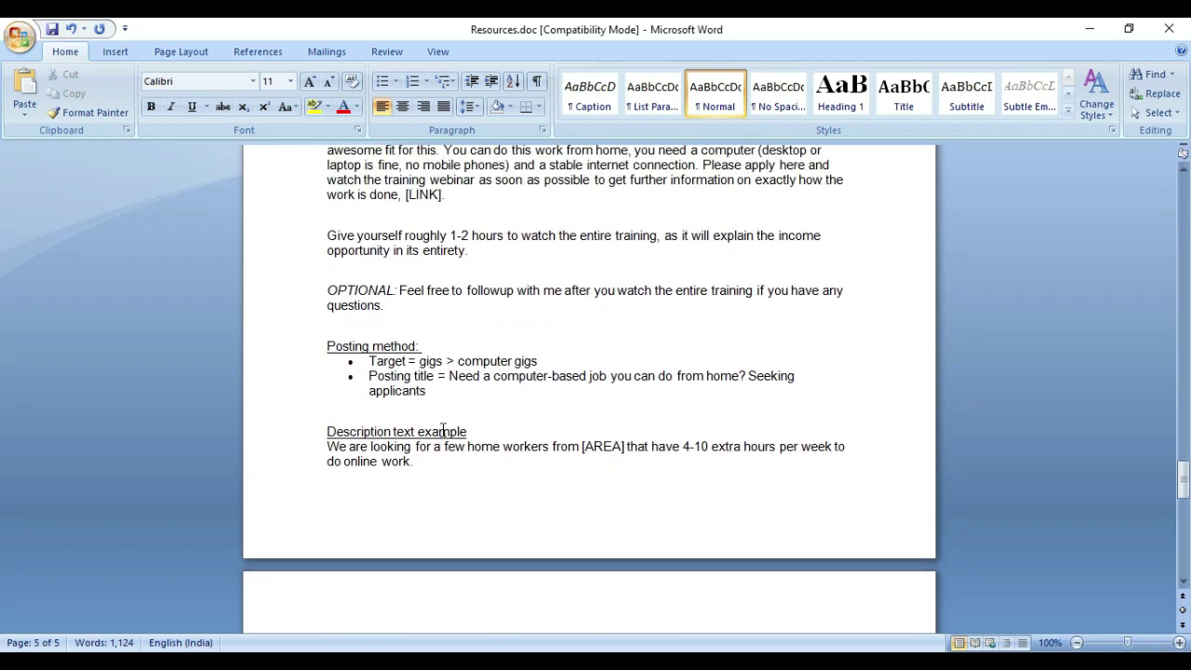
{"action": "double_click", "coordinate": [375, 376]}
{"action": "left_click", "coordinate": [387, 411]}
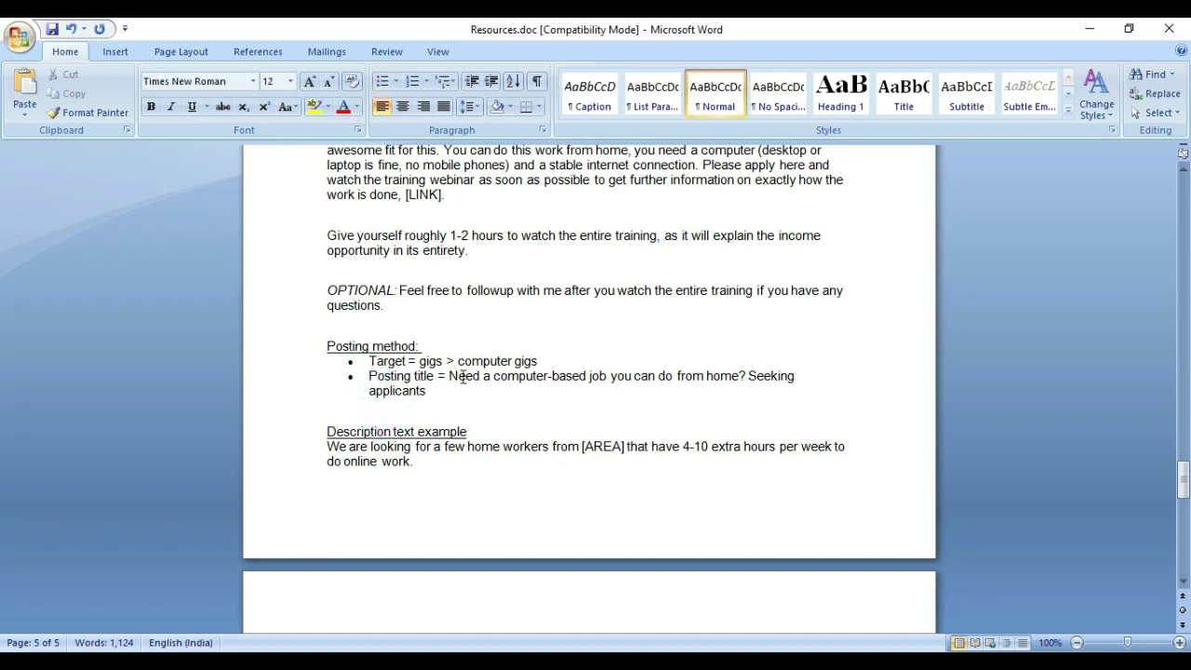
{"action": "left_click_drag", "start_coordinate": [452, 376], "coordinate": [453, 391]}
{"action": "left_click", "coordinate": [497, 426]}
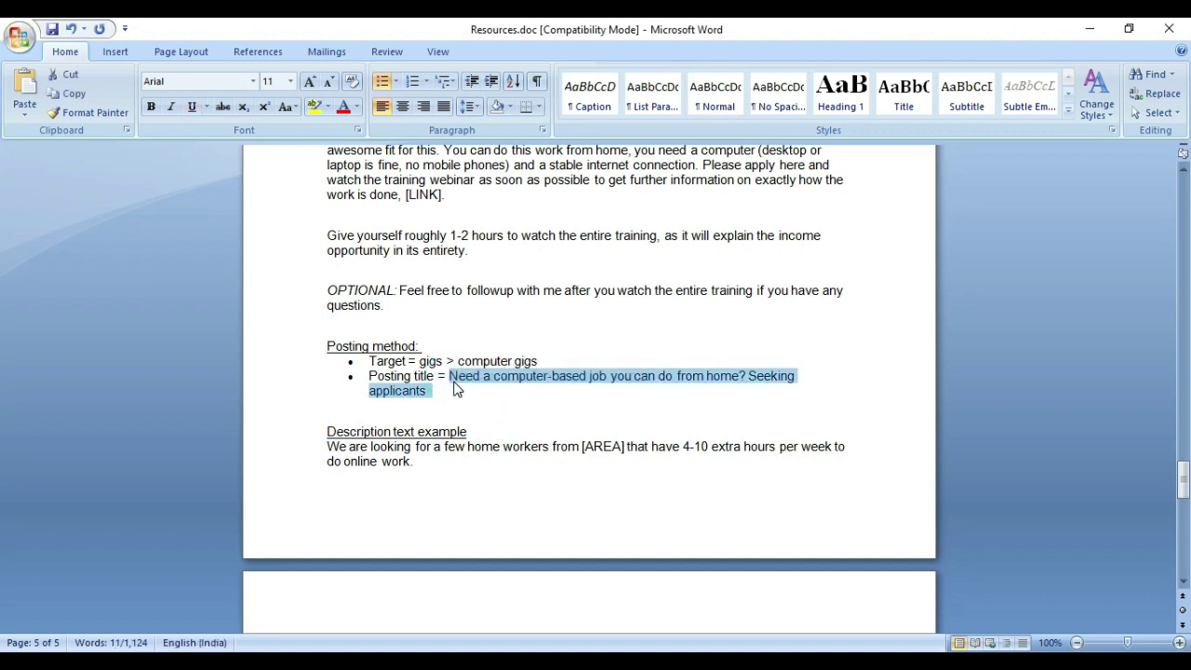
{"action": "right_click", "coordinate": [455, 388]}
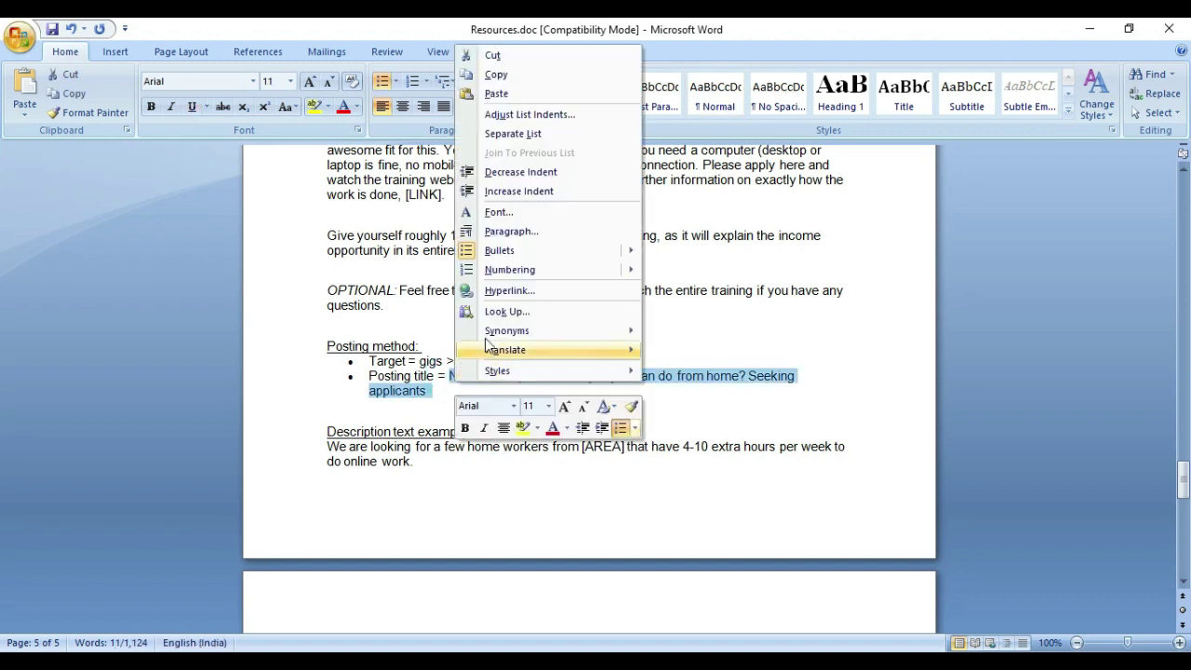
{"action": "left_click", "coordinate": [496, 74]}
Switch back to Freeads in the browser and paste the copied posting title as the Ad Title
{"action": "key", "text": "alt+Tab"}
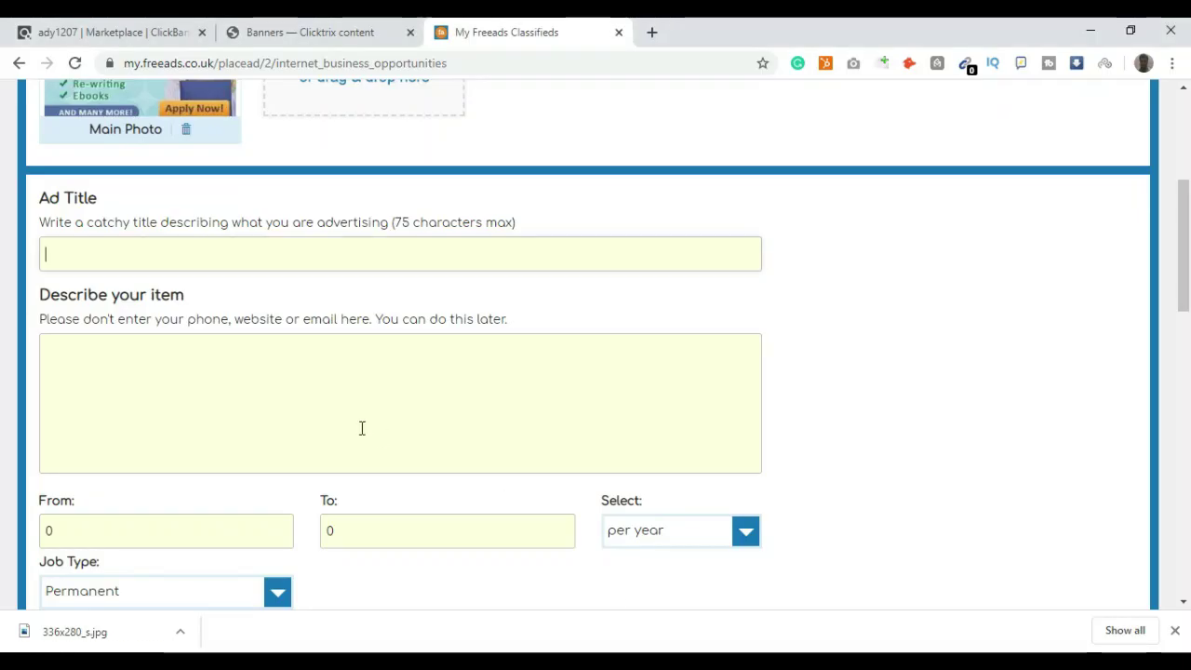
{"action": "left_click", "coordinate": [85, 256]}
{"action": "key", "text": "ctrl+v"}
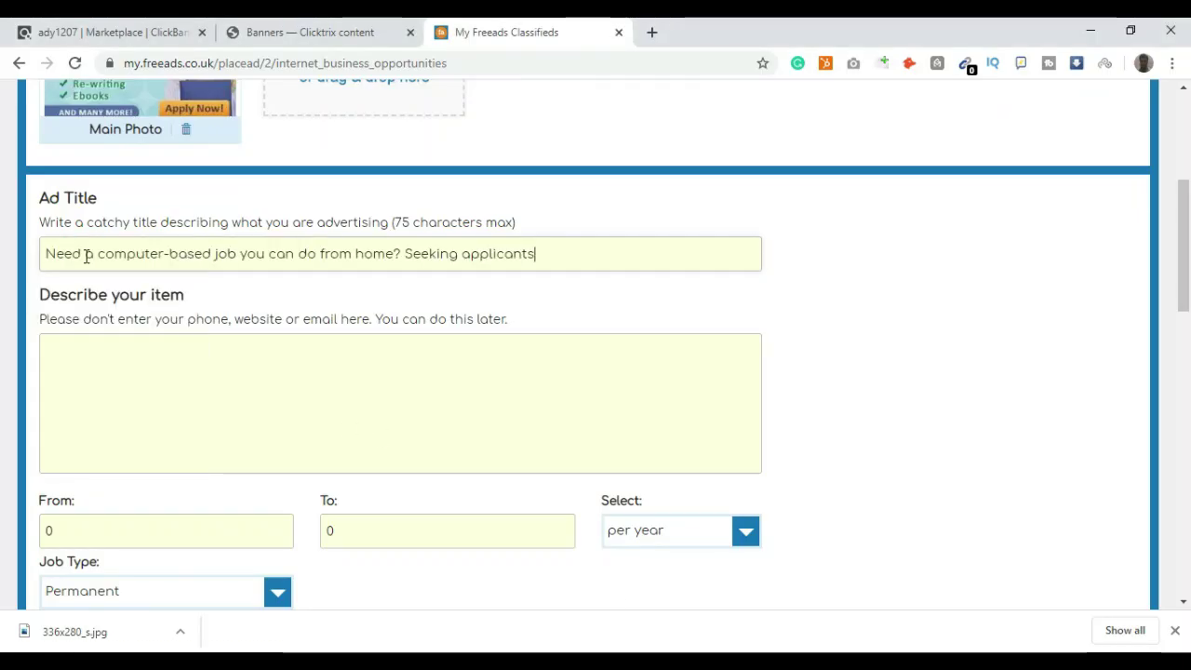
{"action": "left_click_drag", "start_coordinate": [559, 256], "coordinate": [30, 259]}
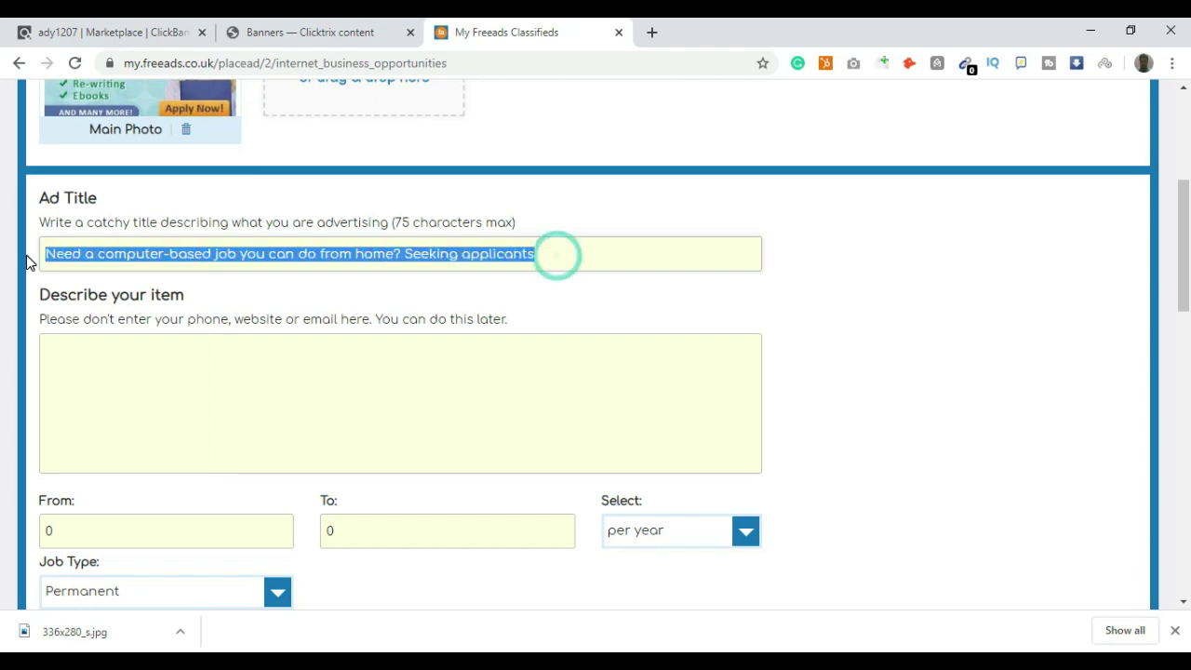
{"action": "left_click", "coordinate": [187, 263]}
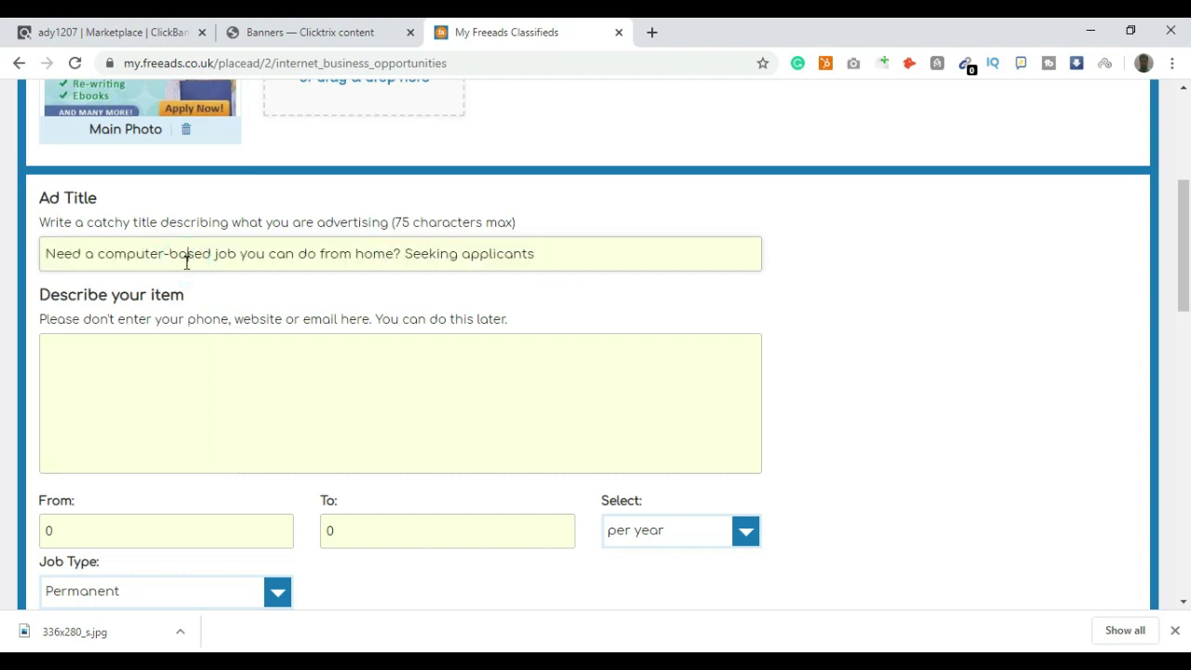
Switch to Resources.doc in Word and copy the full ad text under "Description text example"
{"action": "mouse_move", "coordinate": [783, 642]}
{"action": "left_click", "coordinate": [801, 596]}
{"action": "scroll", "coordinate": [559, 400], "scroll_direction": "down", "scroll_amount": 3}
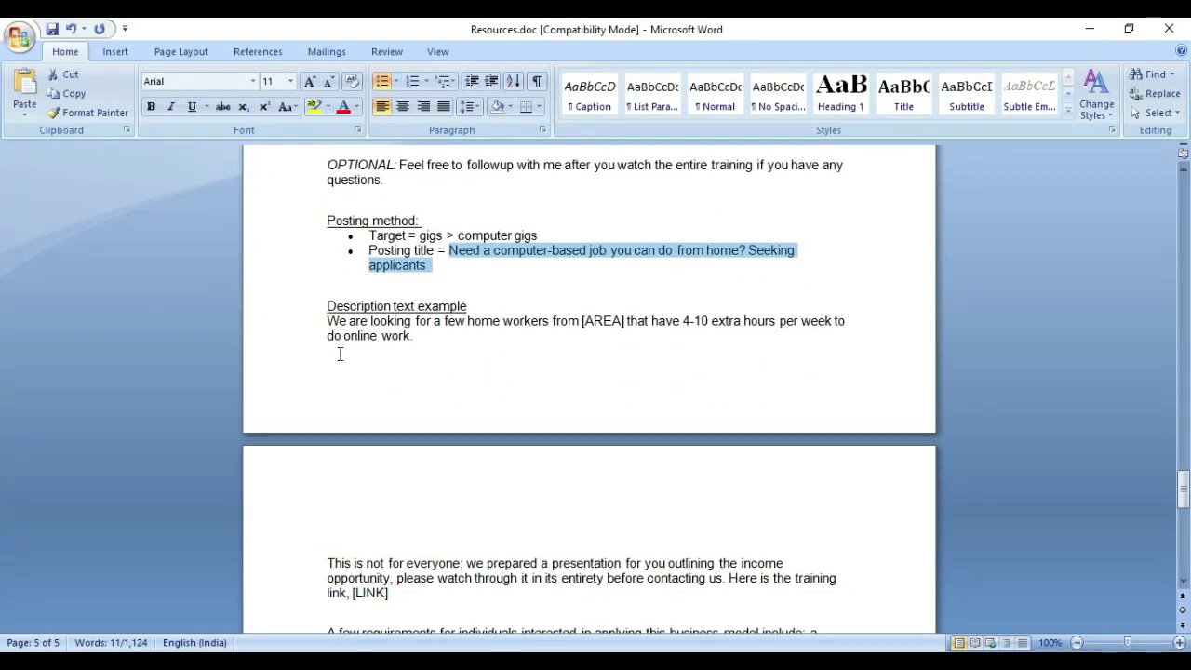
{"action": "scroll", "coordinate": [337, 349], "scroll_direction": "down", "scroll_amount": 2}
{"action": "left_click_drag", "start_coordinate": [328, 240], "coordinate": [401, 632]}
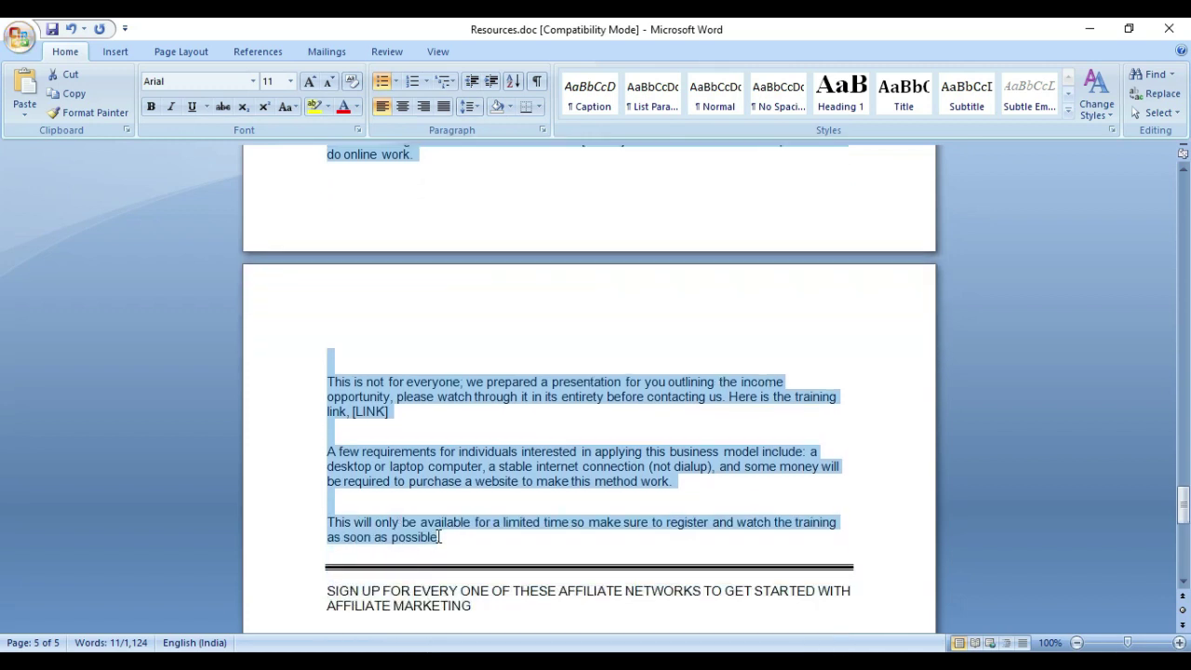
{"action": "right_click", "coordinate": [418, 528]}
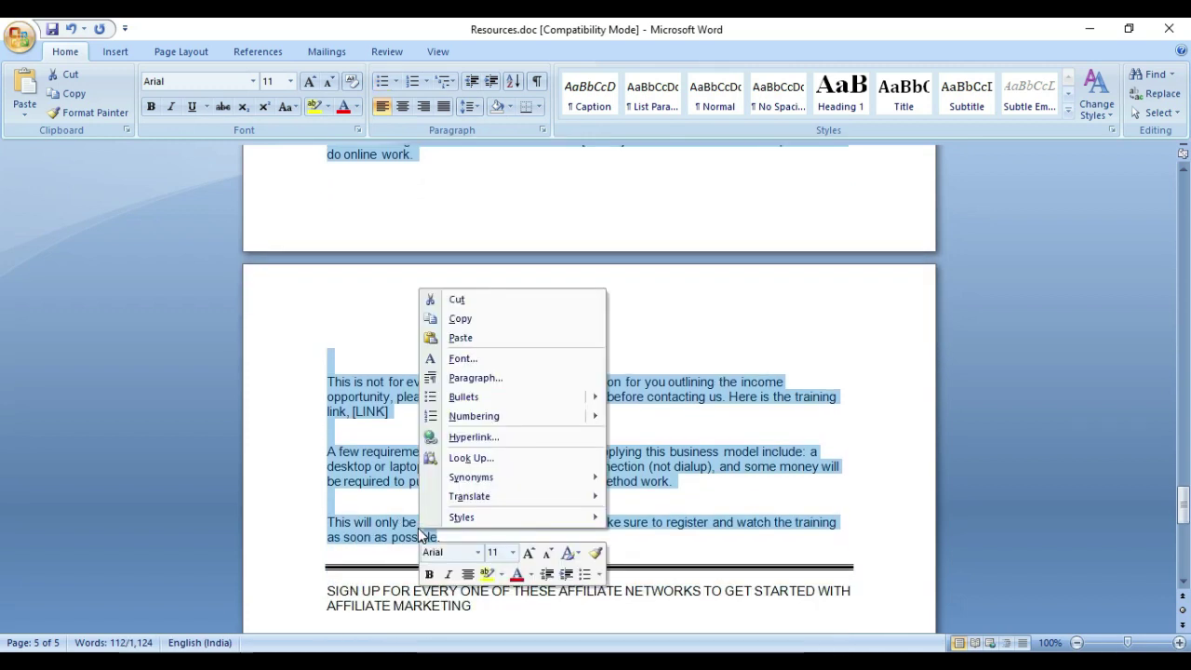
{"action": "left_click", "coordinate": [460, 319]}
Return to Freeads in the browser and paste the copied text as the item description
{"action": "key", "text": "alt+Tab"}
{"action": "left_click", "coordinate": [140, 354]}
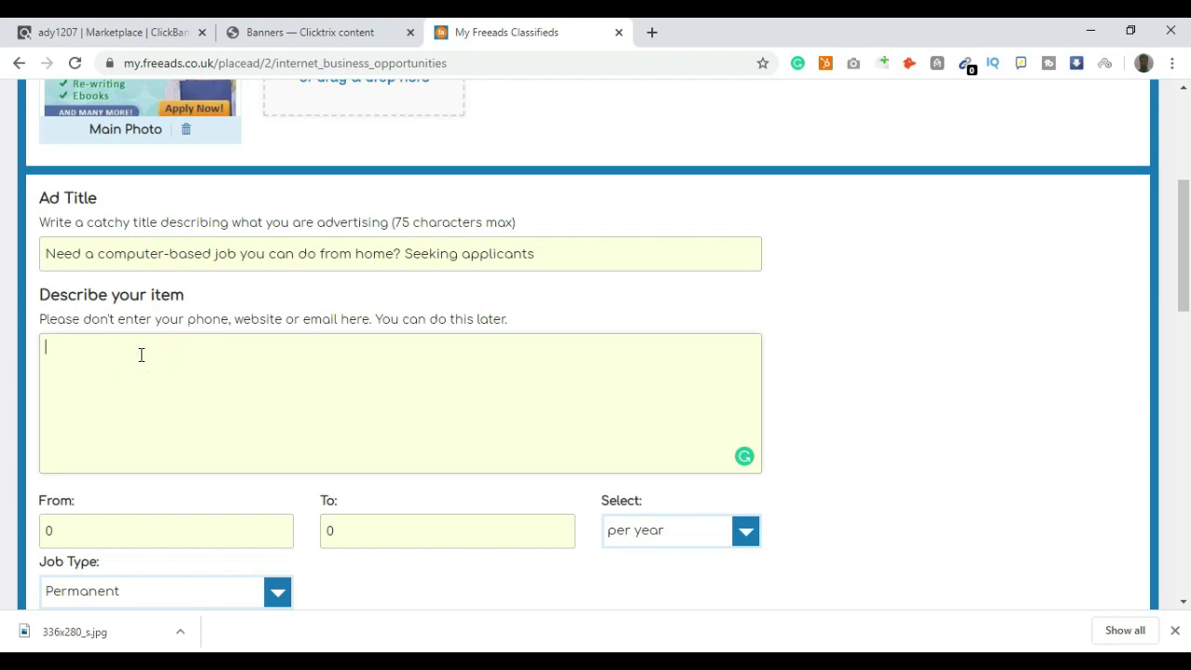
{"action": "key", "text": "ctrl+v"}
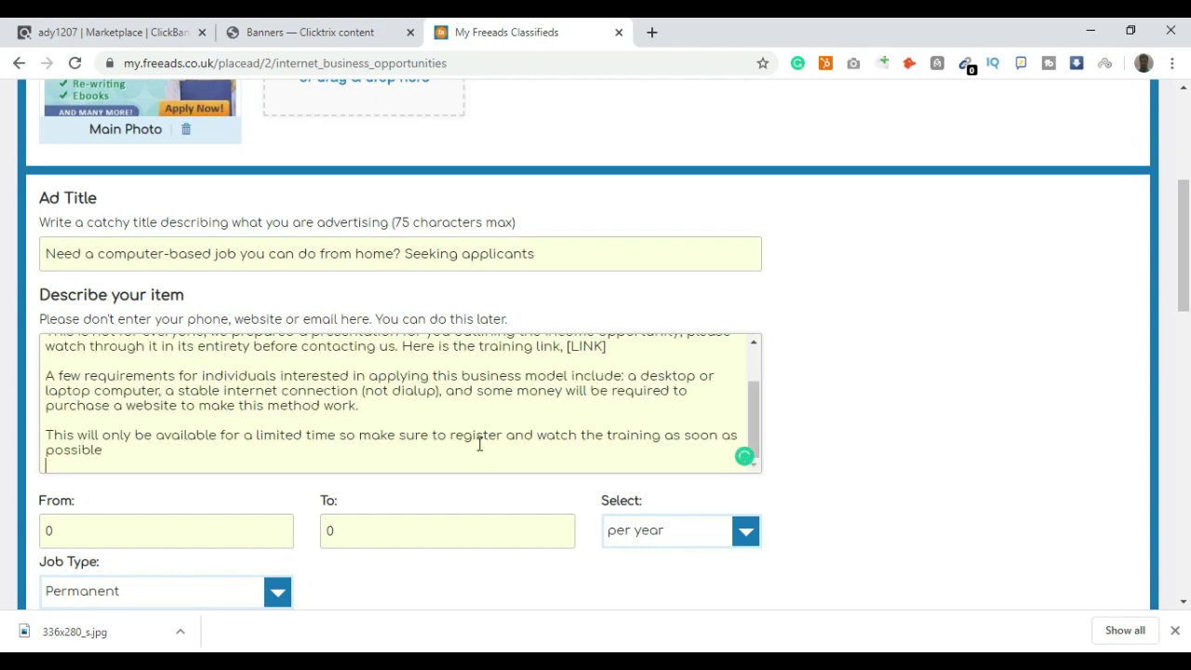
{"action": "scroll", "coordinate": [502, 433], "scroll_direction": "up", "scroll_amount": 2}
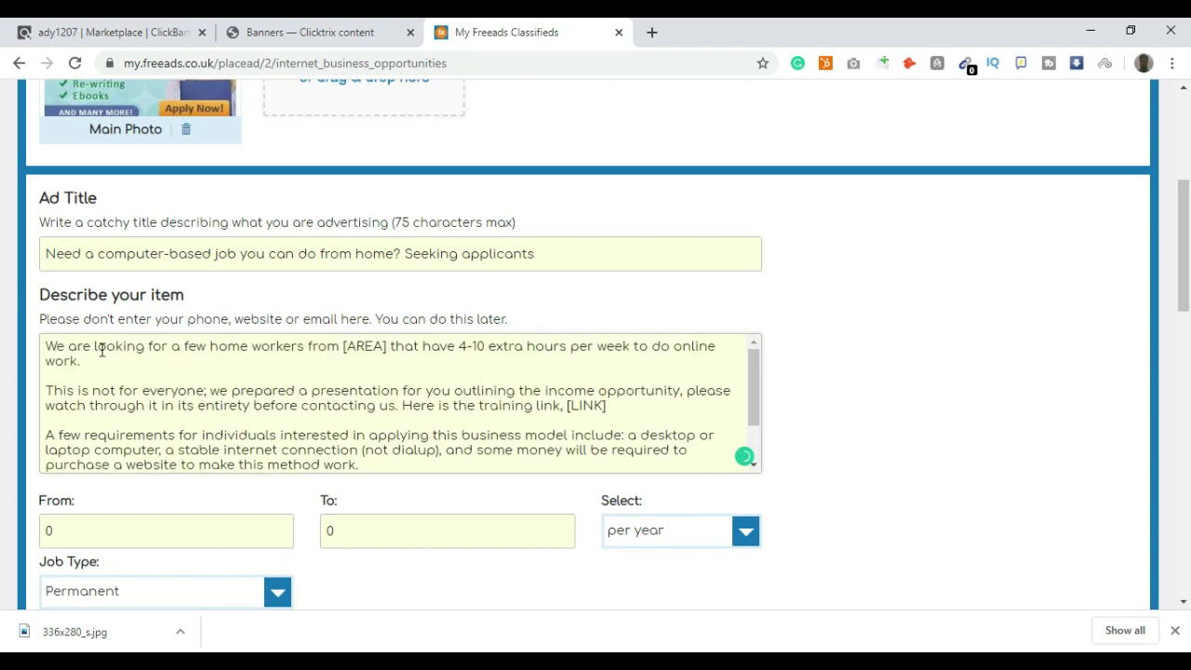
Replace the [AREA] placeholder in the description with London
{"action": "left_click_drag", "start_coordinate": [344, 349], "coordinate": [384, 350]}
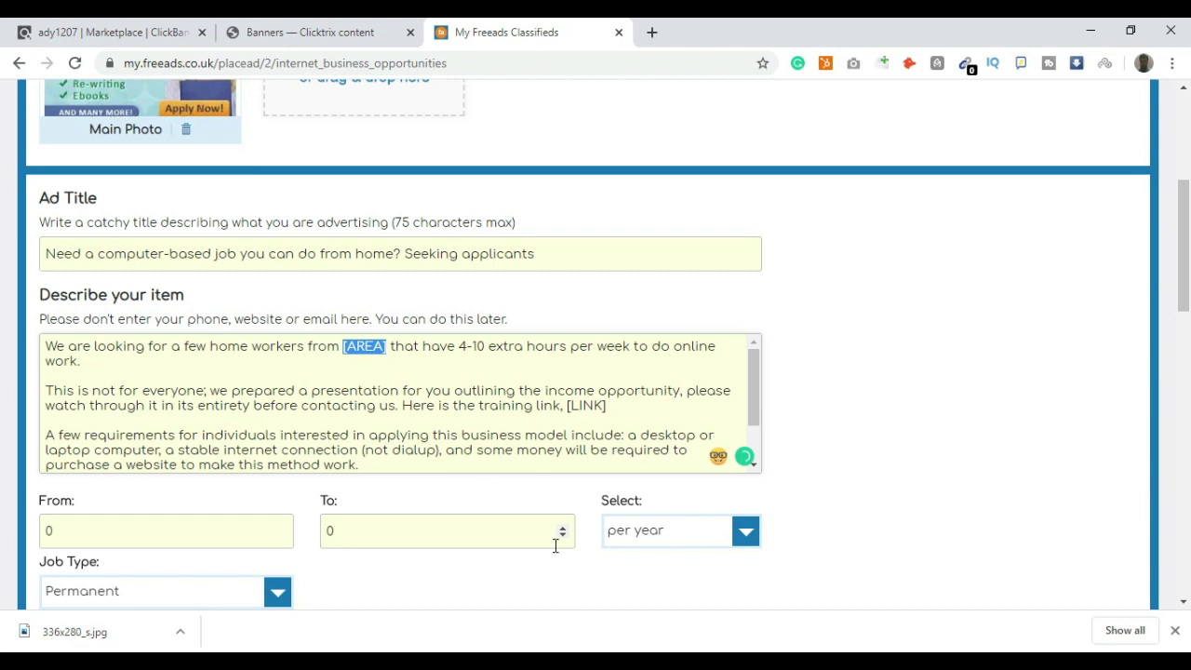
{"action": "type", "text": "Londo"}
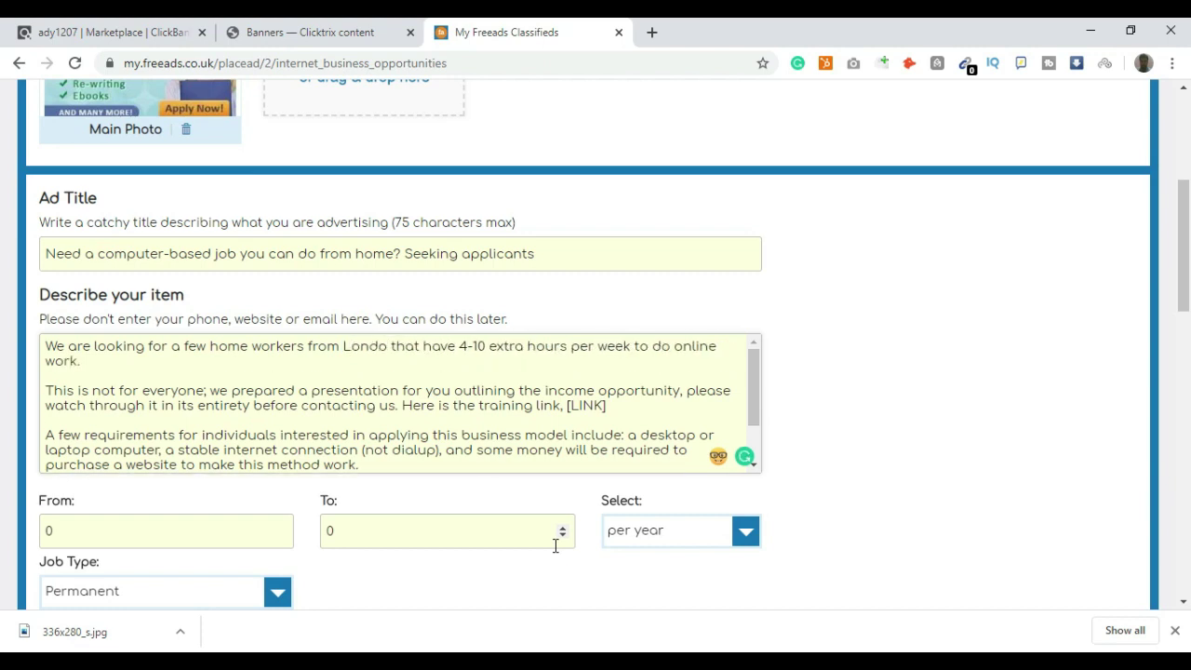
{"action": "type", "text": "n"}
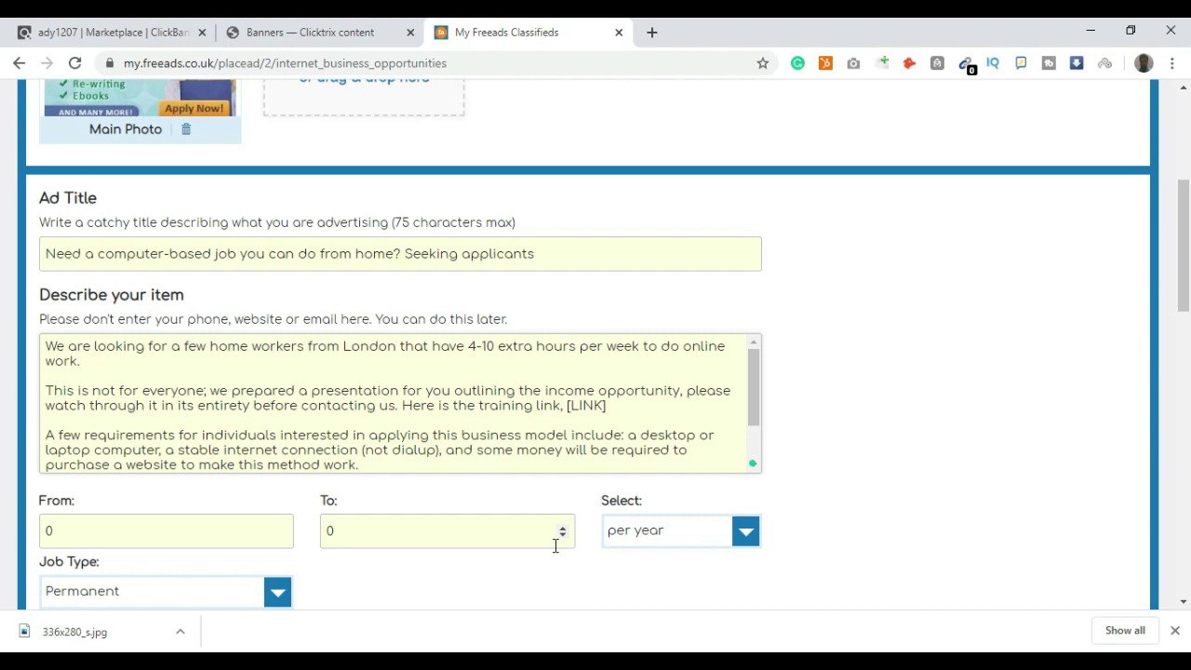
{"action": "scroll", "coordinate": [556, 546], "scroll_direction": "down", "scroll_amount": 1}
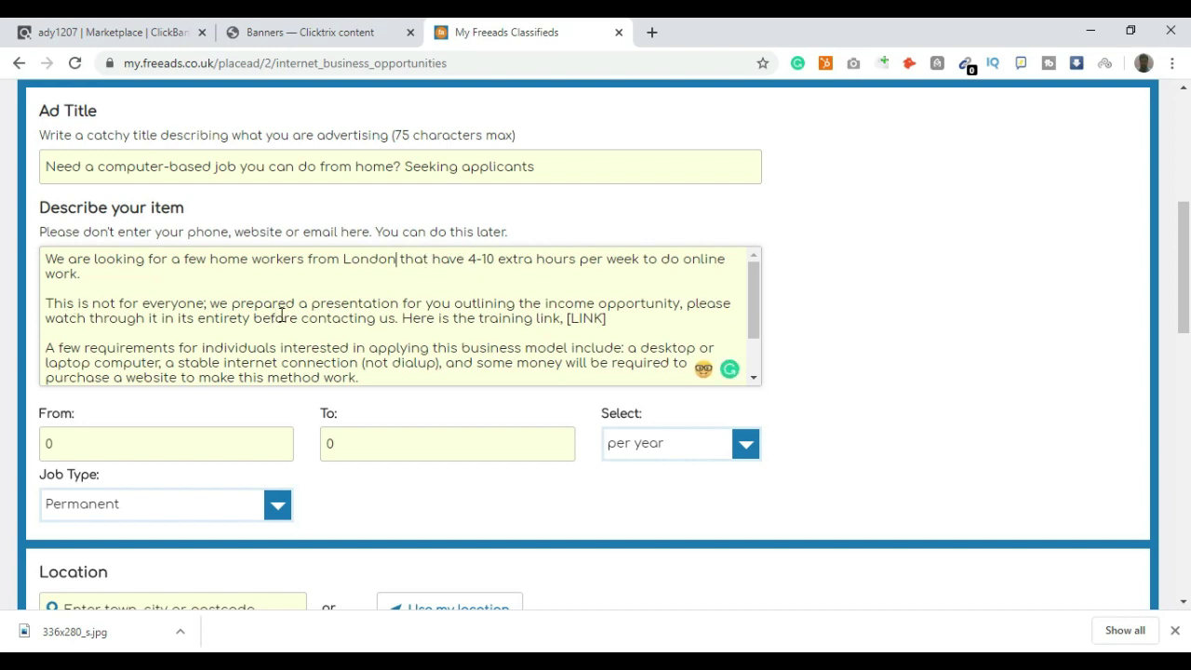
{"action": "left_click", "coordinate": [743, 303]}
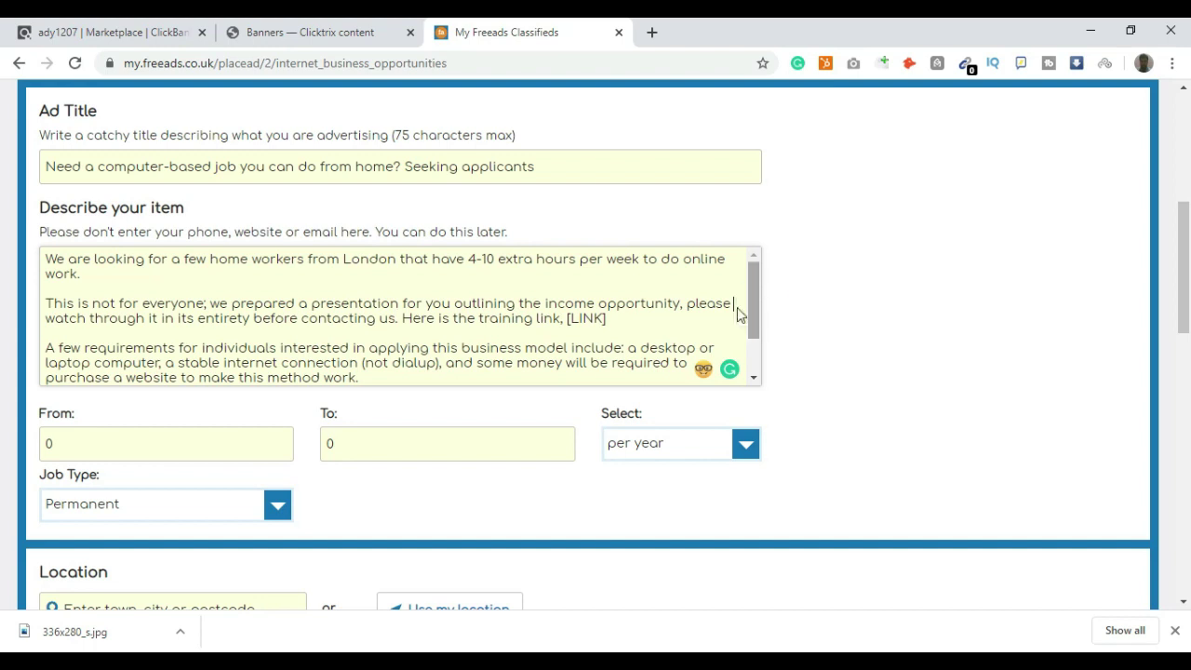
{"action": "left_click_drag", "start_coordinate": [566, 319], "coordinate": [608, 322]}
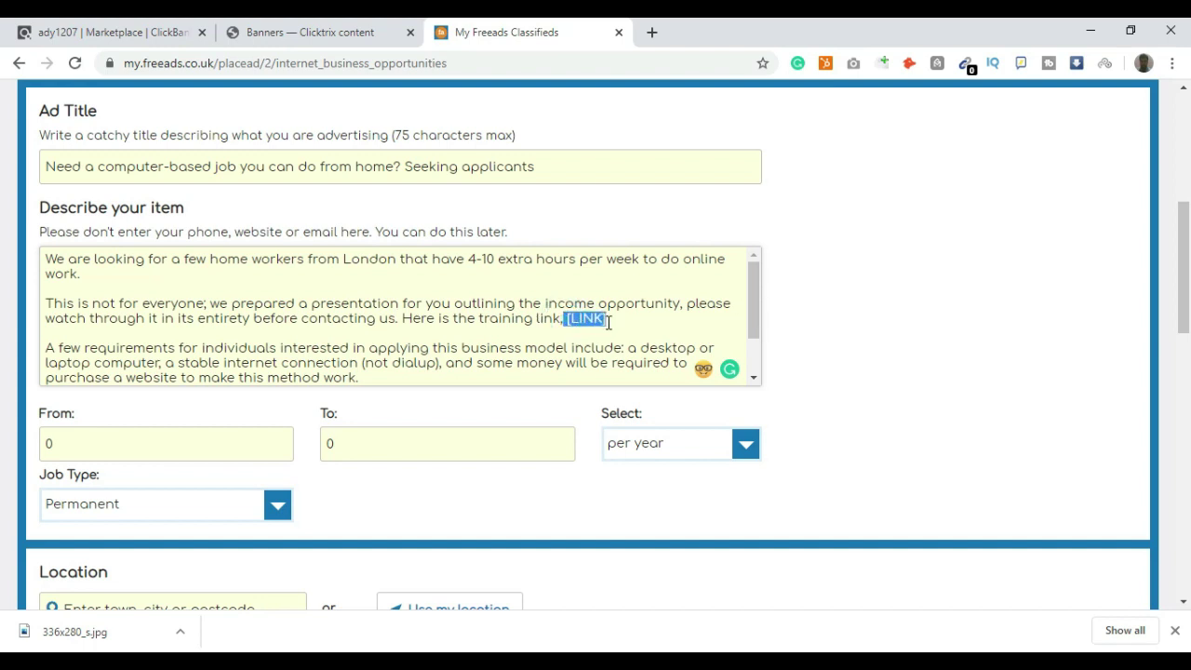
{"action": "key", "text": "BackSpace"}
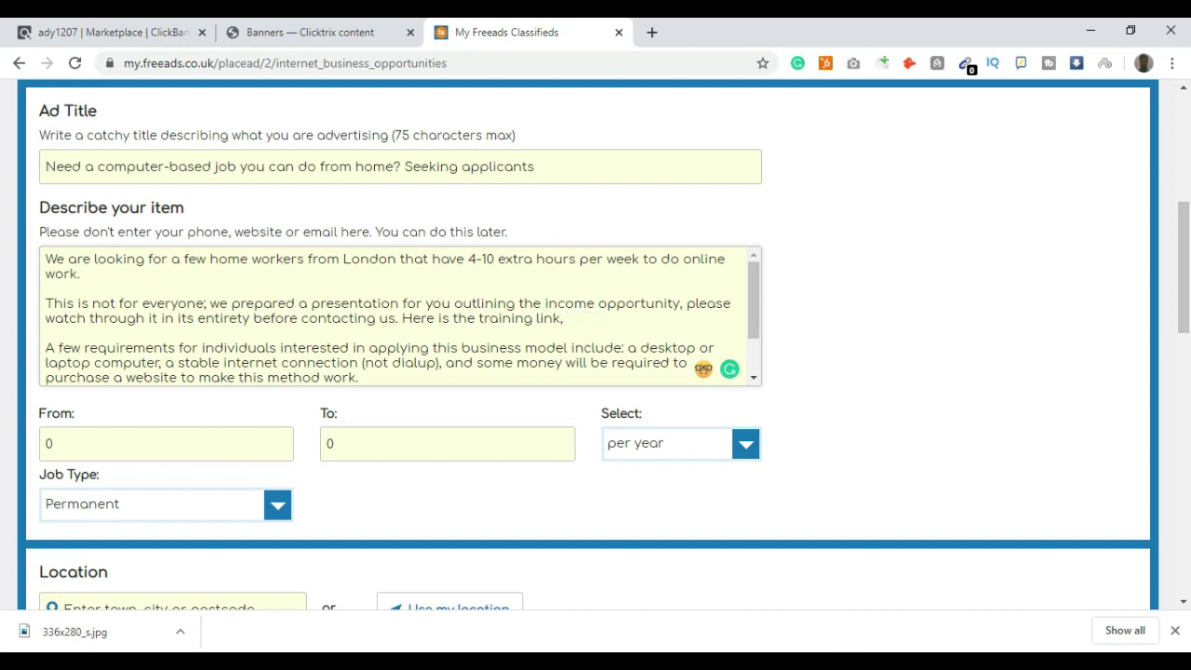
{"action": "key", "text": "alt+Tab"}
{"action": "left_click_drag", "start_coordinate": [476, 244], "coordinate": [318, 242]}
{"action": "right_click", "coordinate": [328, 244]}
{"action": "left_click", "coordinate": [368, 304]}
{"action": "left_click", "coordinate": [262, 324]}
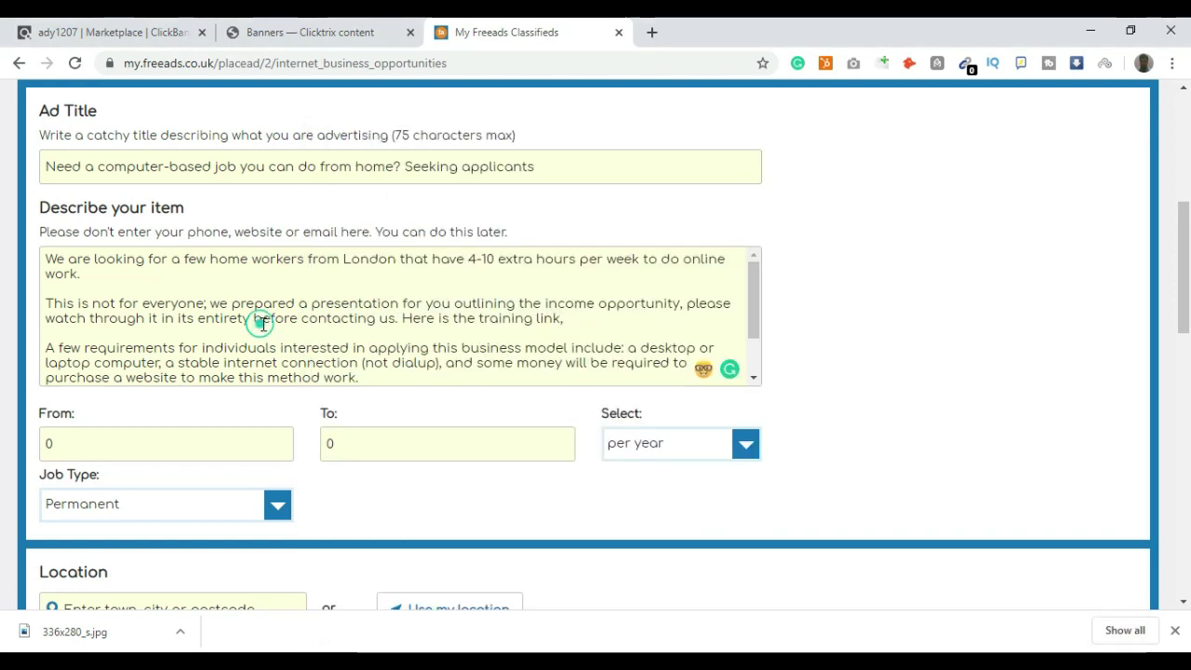
{"action": "left_click", "coordinate": [578, 322]}
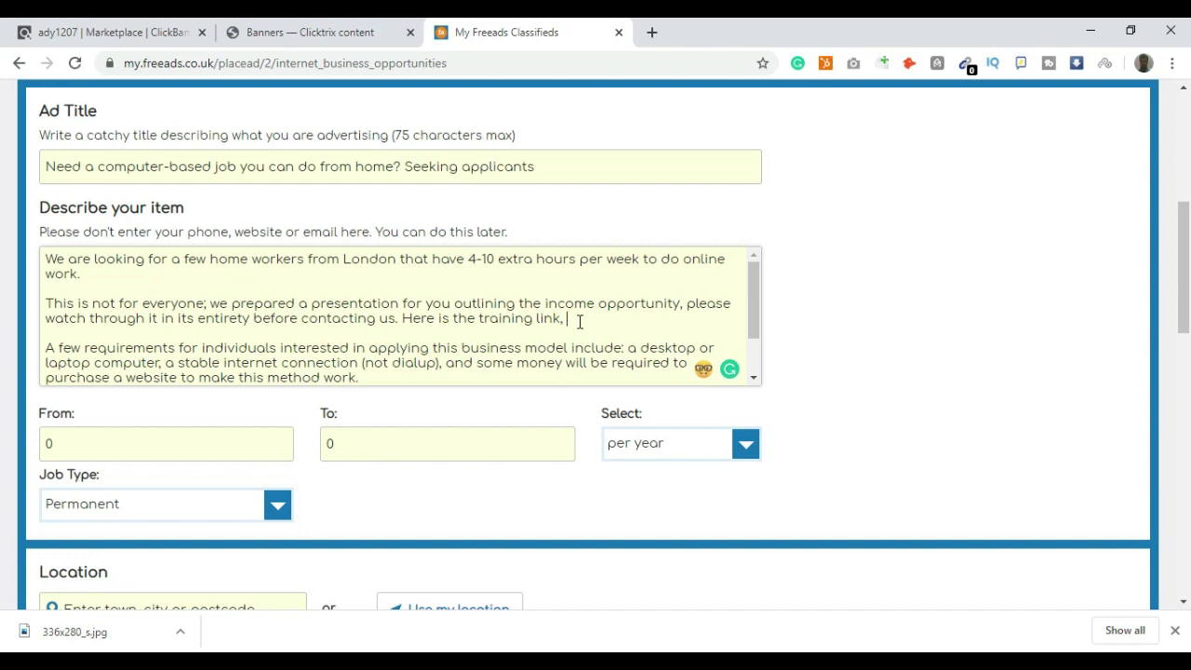
{"action": "key", "text": "ctrl+v"}
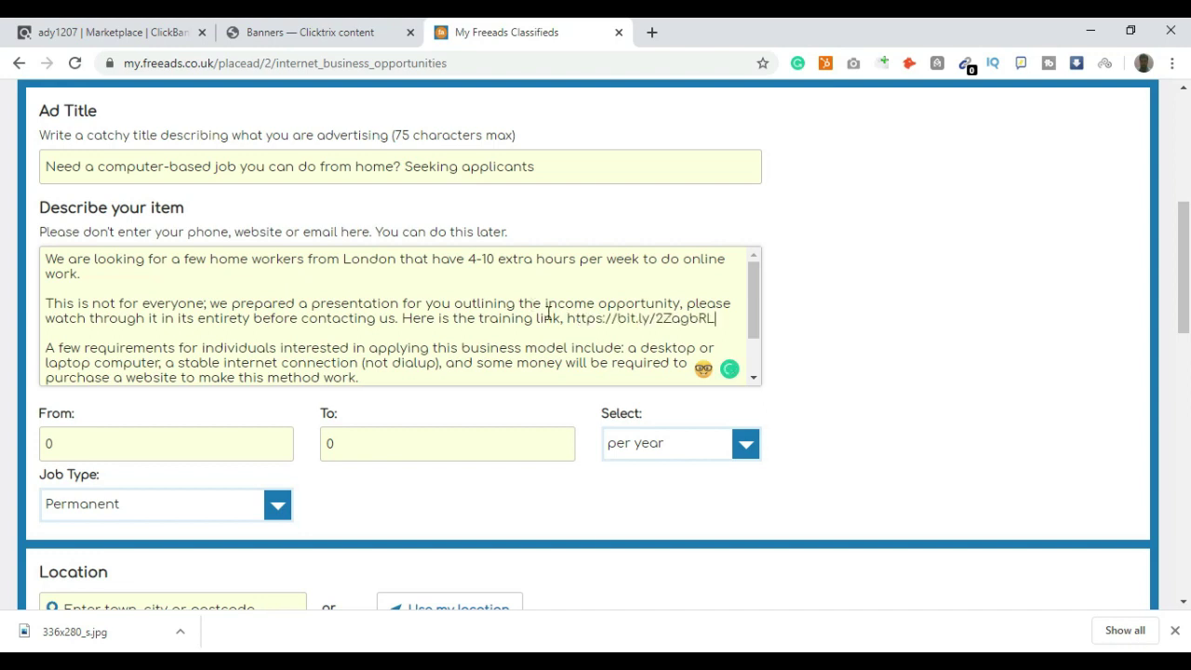
Examine the rest of the description text and the From and To salary fields
{"action": "left_click_drag", "start_coordinate": [755, 300], "coordinate": [756, 332]}
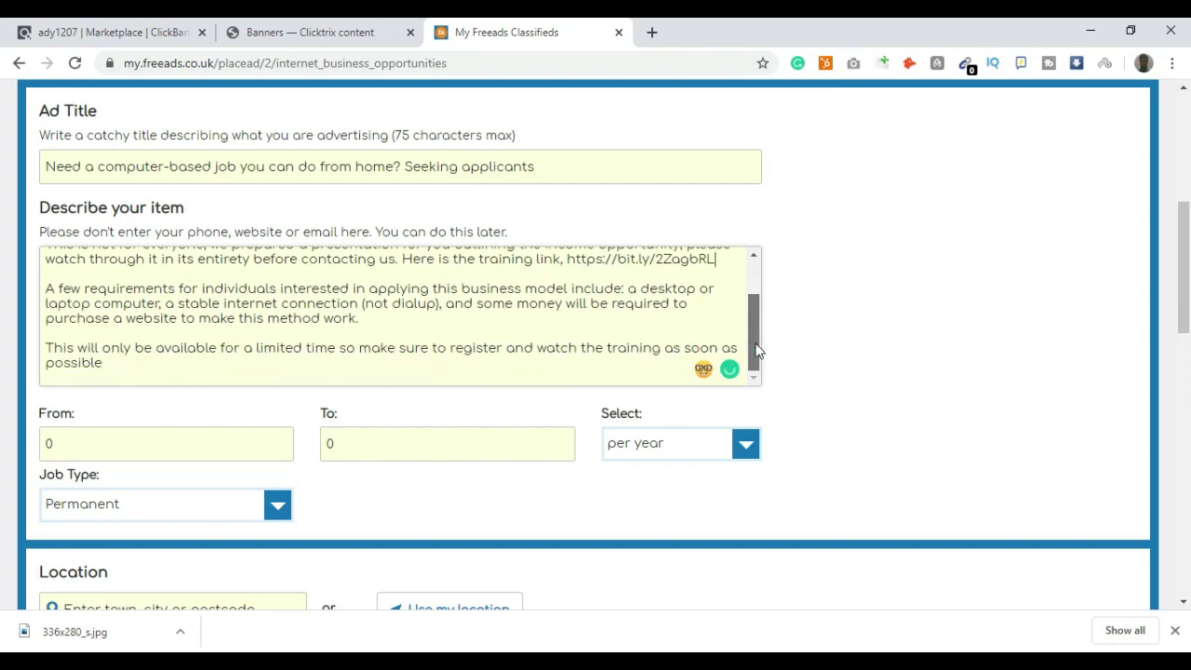
{"action": "triple_click", "coordinate": [72, 287]}
{"action": "left_click", "coordinate": [251, 361]}
{"action": "scroll", "coordinate": [886, 351], "scroll_direction": "down", "scroll_amount": 1}
{"action": "scroll", "coordinate": [886, 351], "scroll_direction": "down", "scroll_amount": 1}
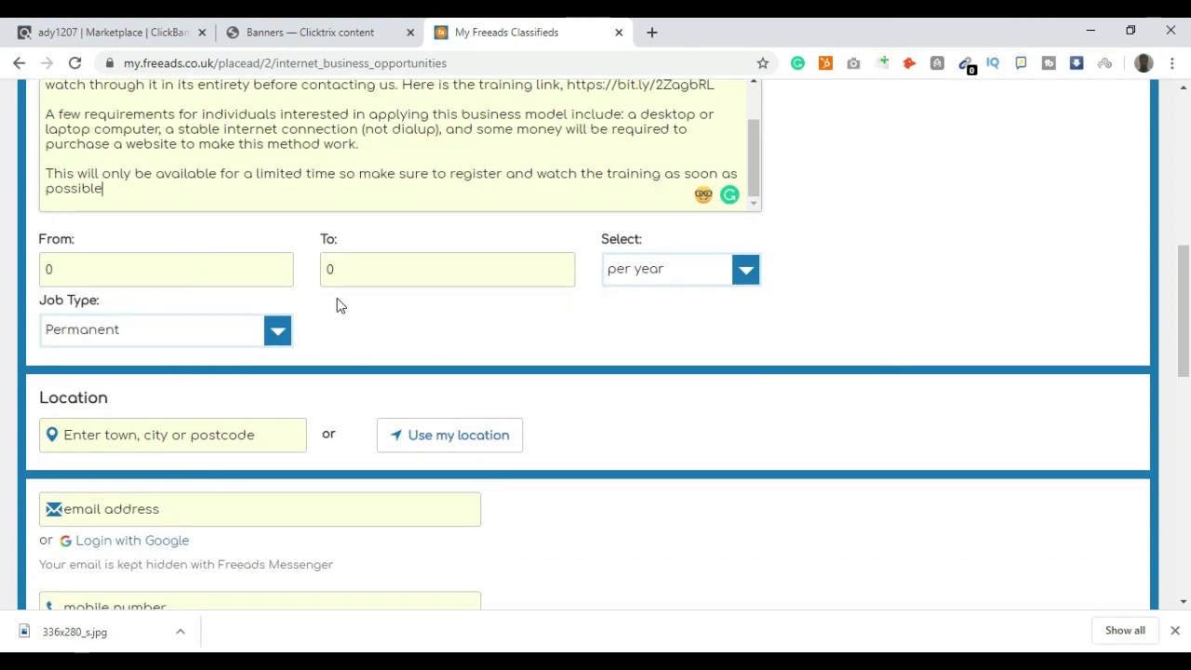
{"action": "left_click", "coordinate": [47, 274]}
{"action": "left_click", "coordinate": [324, 275]}
{"action": "left_click", "coordinate": [356, 393]}
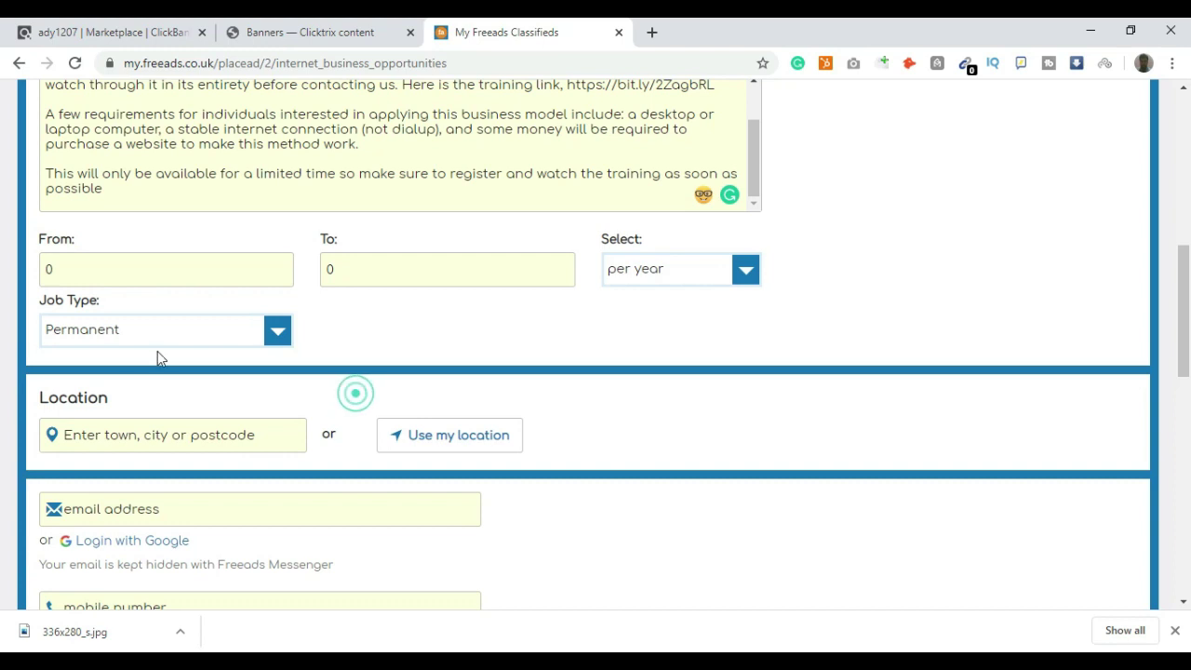
Set the job type to Part-time and the ad's location to London
{"action": "left_click", "coordinate": [98, 341]}
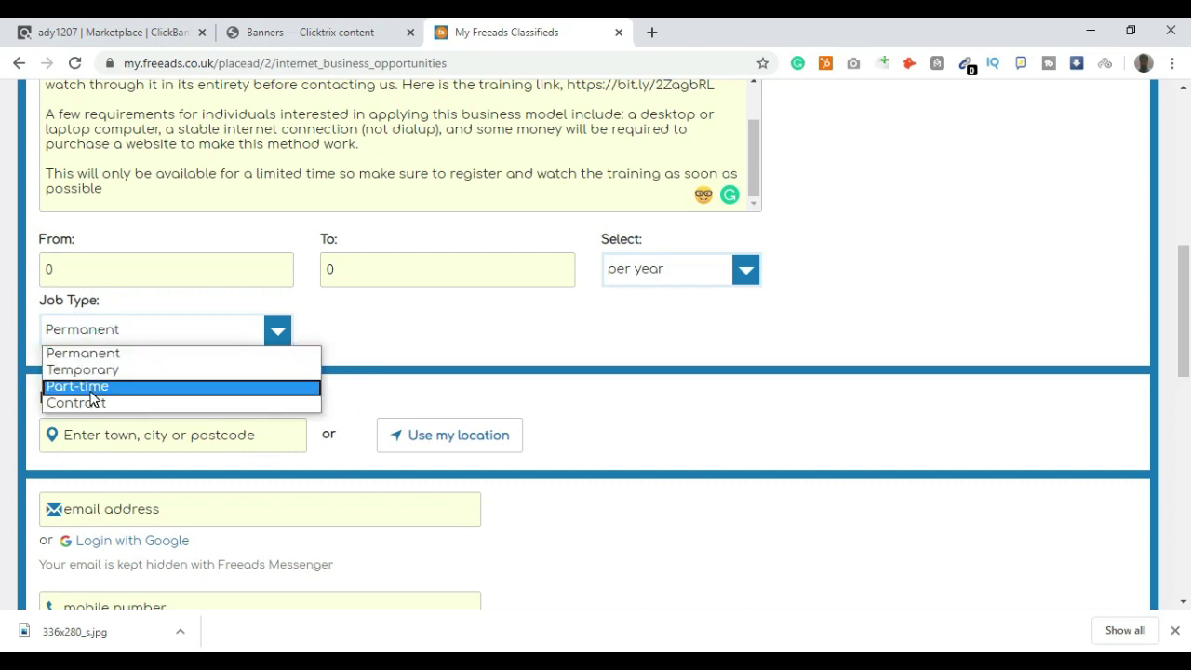
{"action": "left_click", "coordinate": [91, 389]}
{"action": "scroll", "coordinate": [481, 356], "scroll_direction": "down", "scroll_amount": 2}
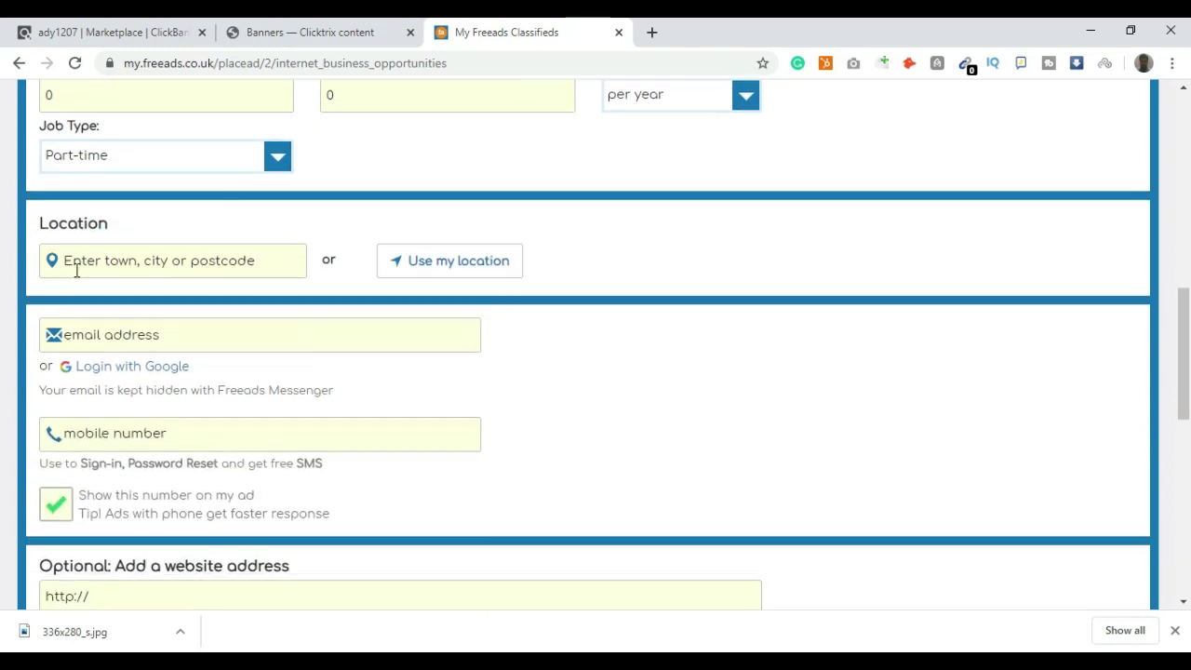
{"action": "left_click", "coordinate": [83, 262]}
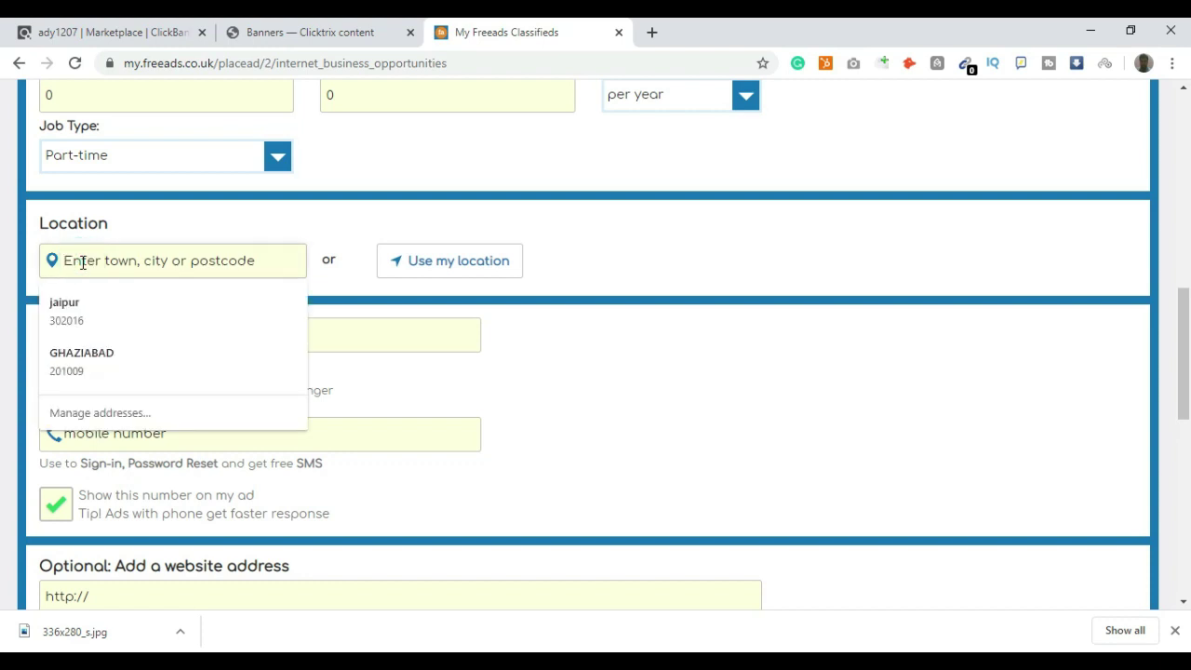
{"action": "type", "text": "london"}
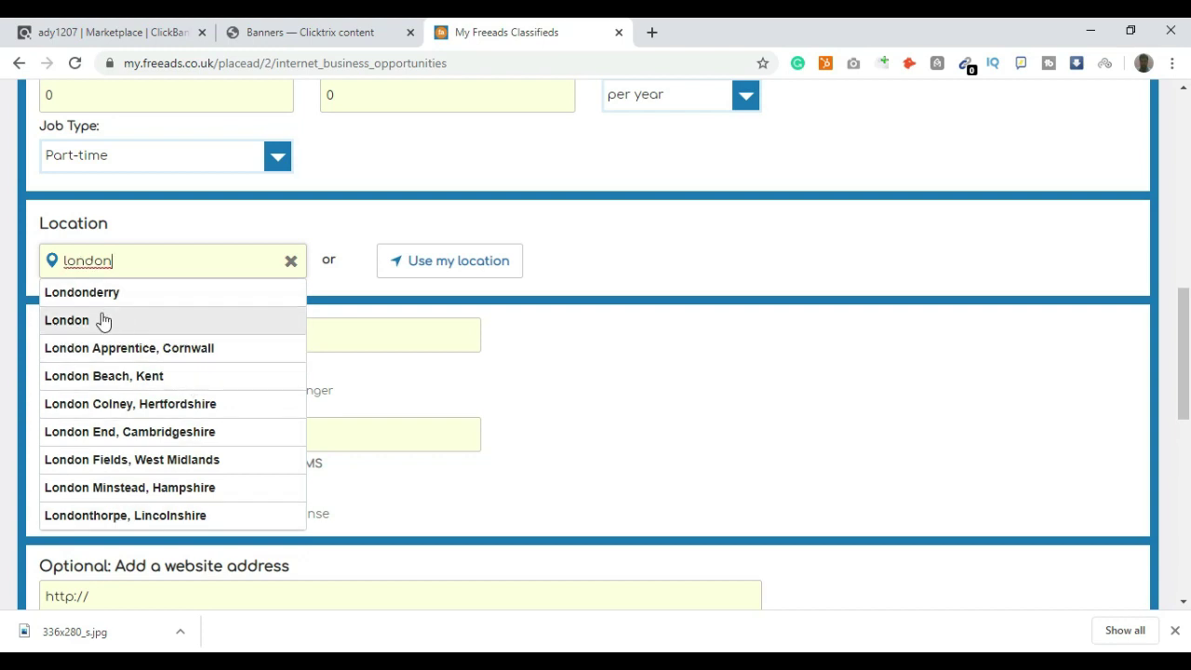
{"action": "left_click", "coordinate": [74, 322]}
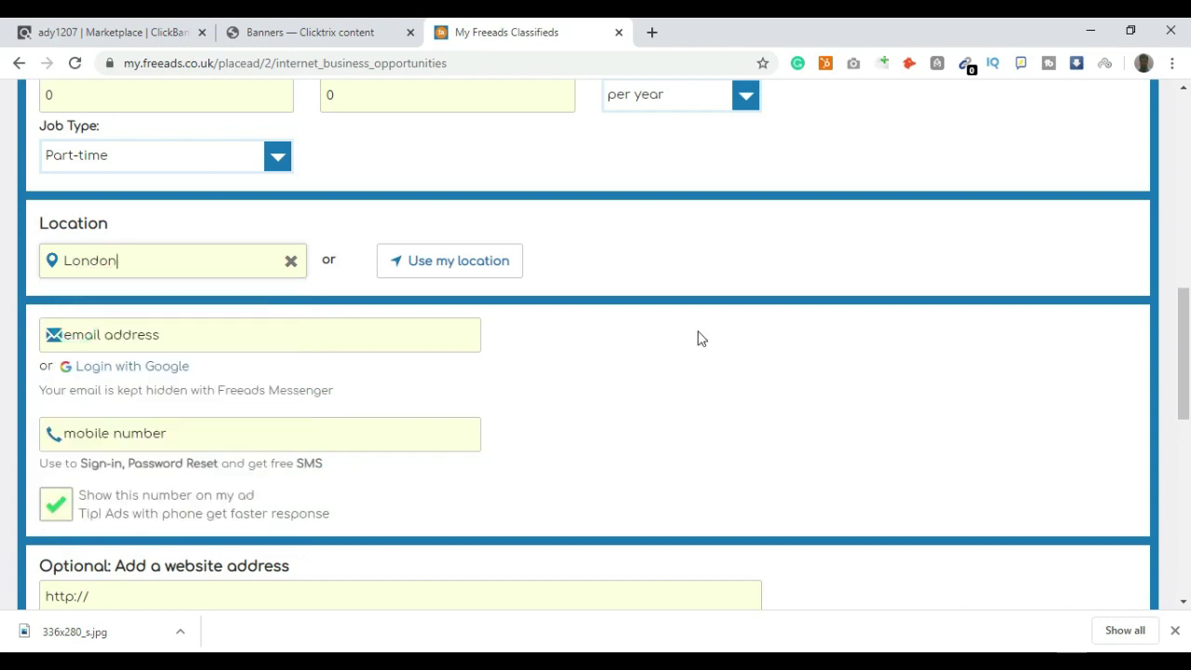
Fill in the contact's e-mail address using the first saved suggestion
{"action": "left_click", "coordinate": [114, 336]}
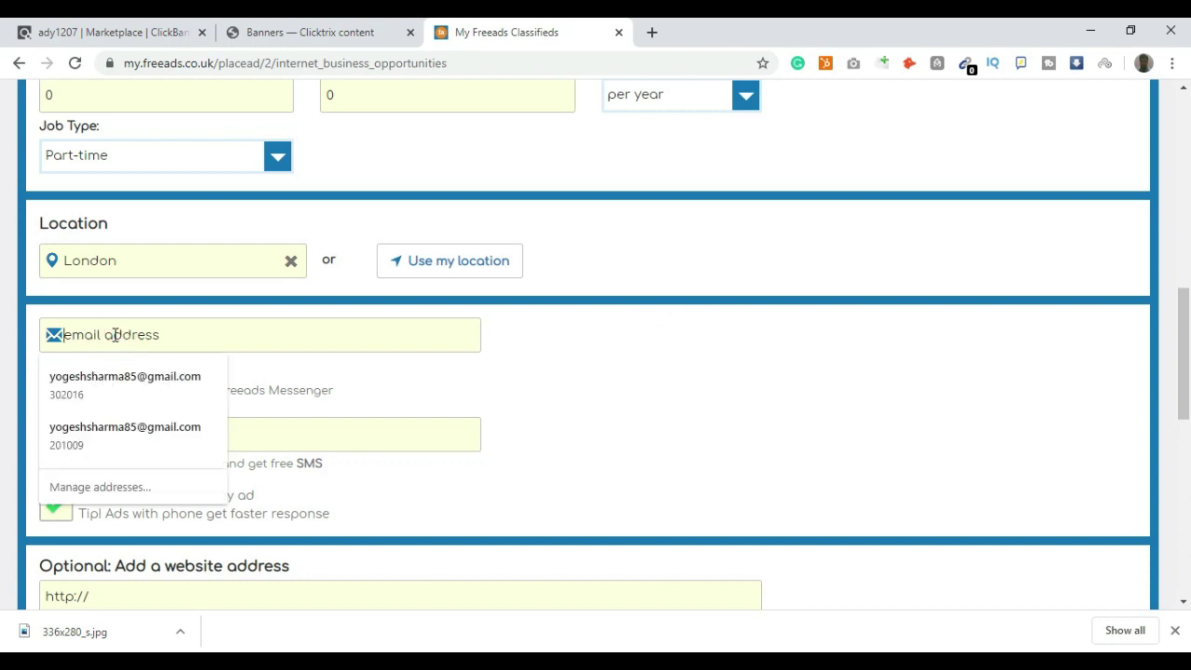
{"action": "type", "text": "ad"}
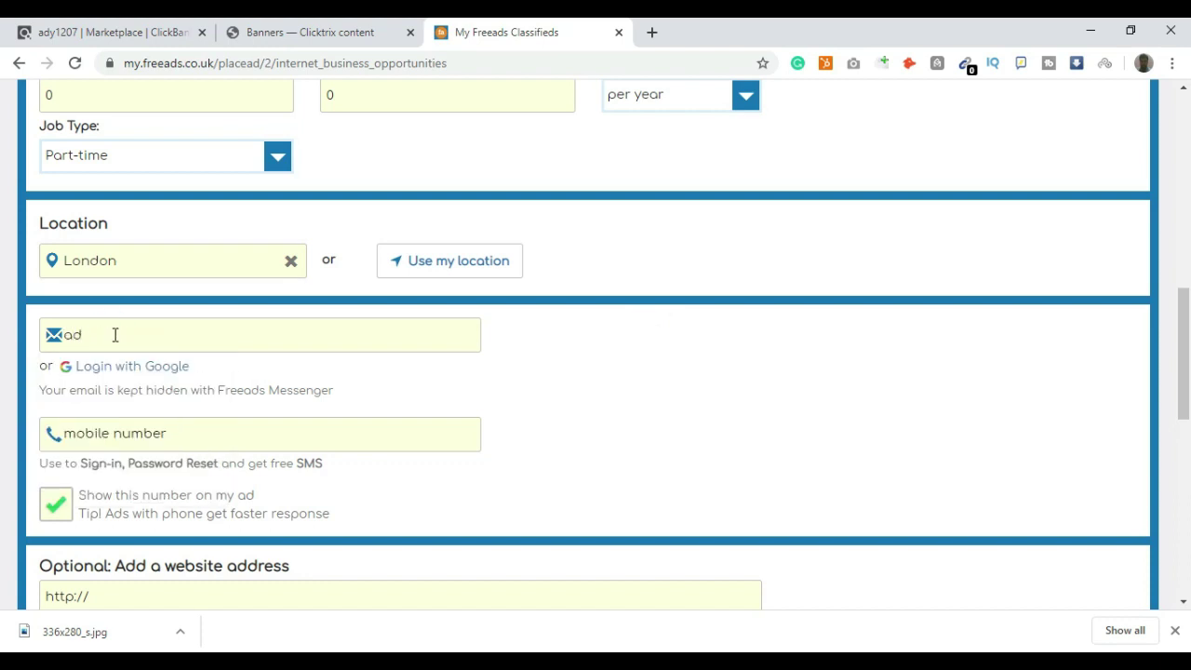
{"action": "key", "text": "BackSpace"}
{"action": "key", "text": "BackSpace"}
{"action": "type", "text": "yoges"}
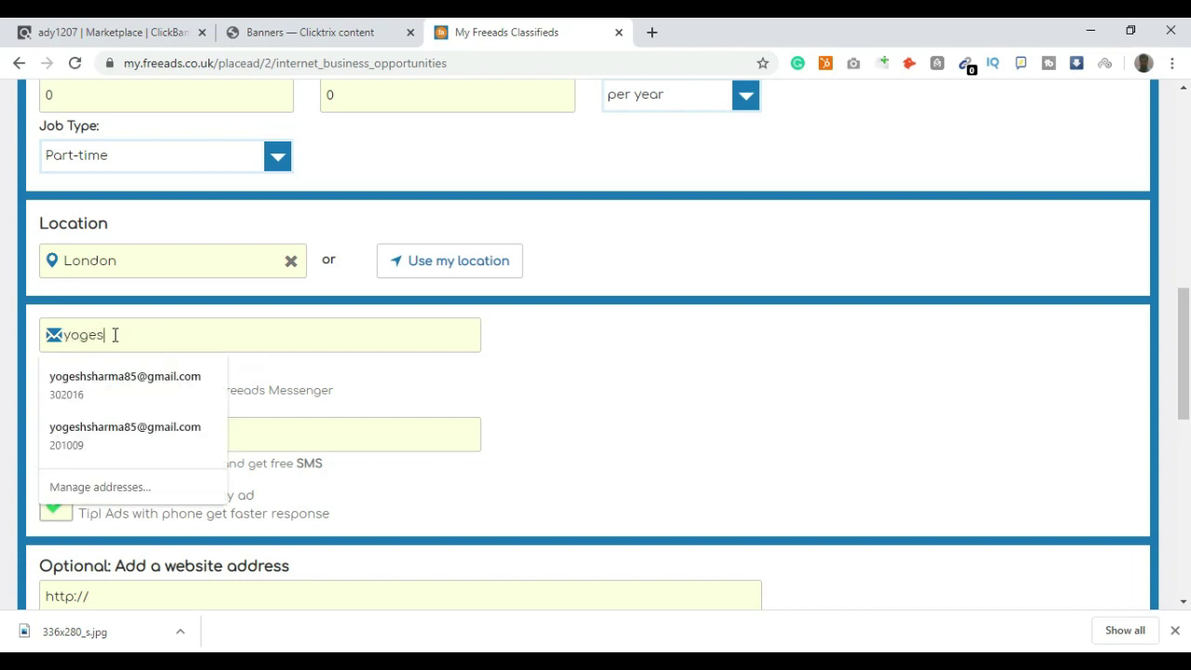
{"action": "left_click", "coordinate": [108, 379]}
Clear the auto-filled mobile number and read the note on what the number is used for
{"action": "scroll", "coordinate": [633, 386], "scroll_direction": "down", "scroll_amount": 2}
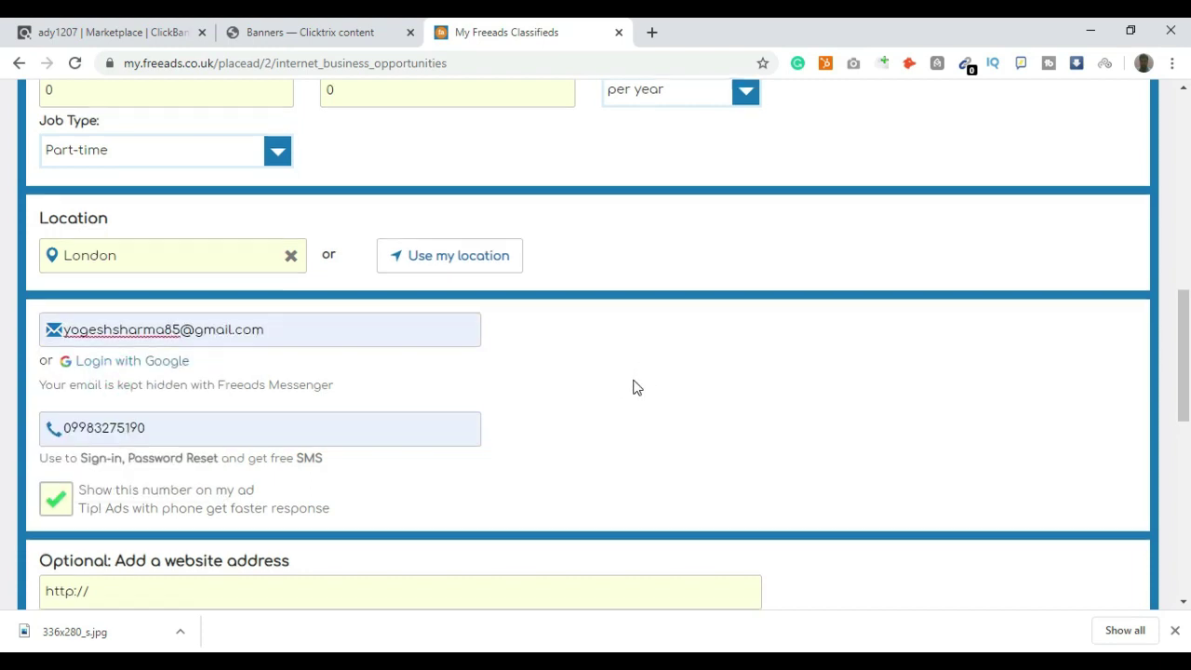
{"action": "double_click", "coordinate": [218, 249]}
{"action": "key", "text": "BackSpace"}
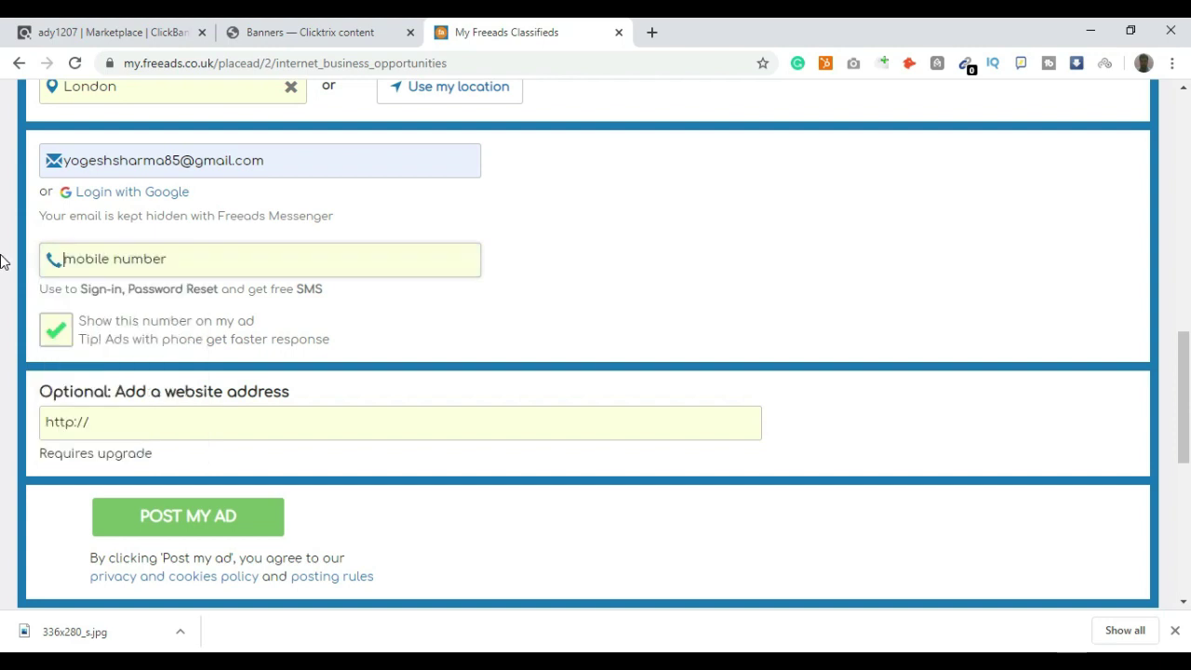
{"action": "left_click", "coordinate": [627, 297]}
{"action": "scroll", "coordinate": [615, 312], "scroll_direction": "up", "scroll_amount": 1}
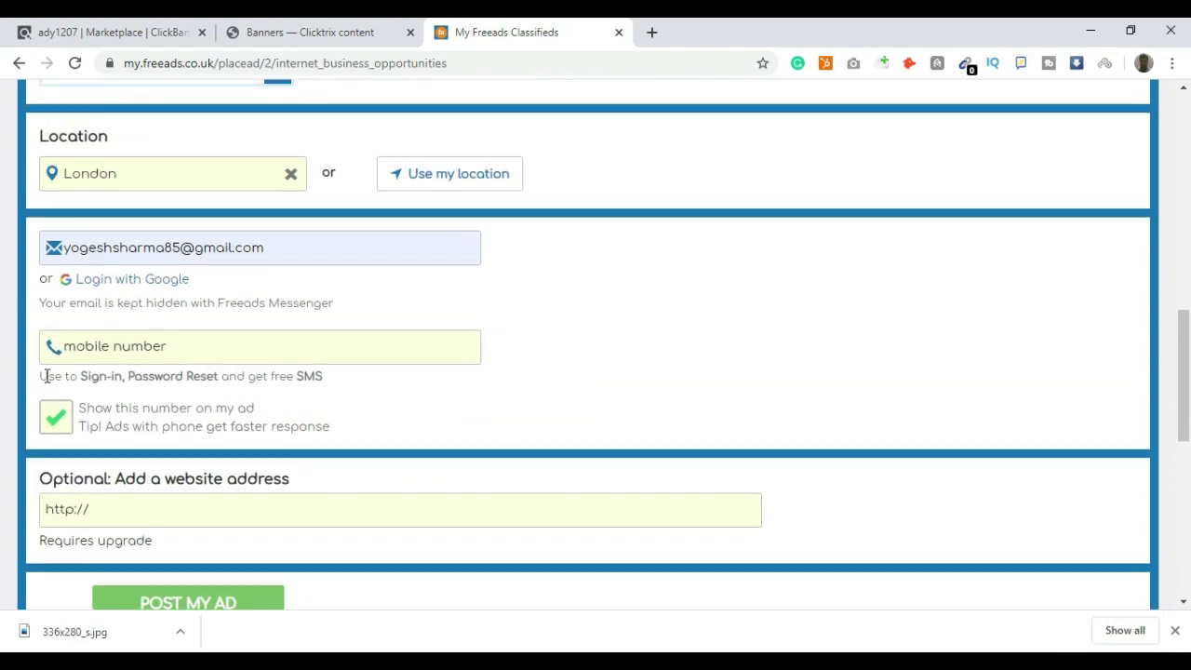
{"action": "left_click_drag", "start_coordinate": [41, 376], "coordinate": [326, 385]}
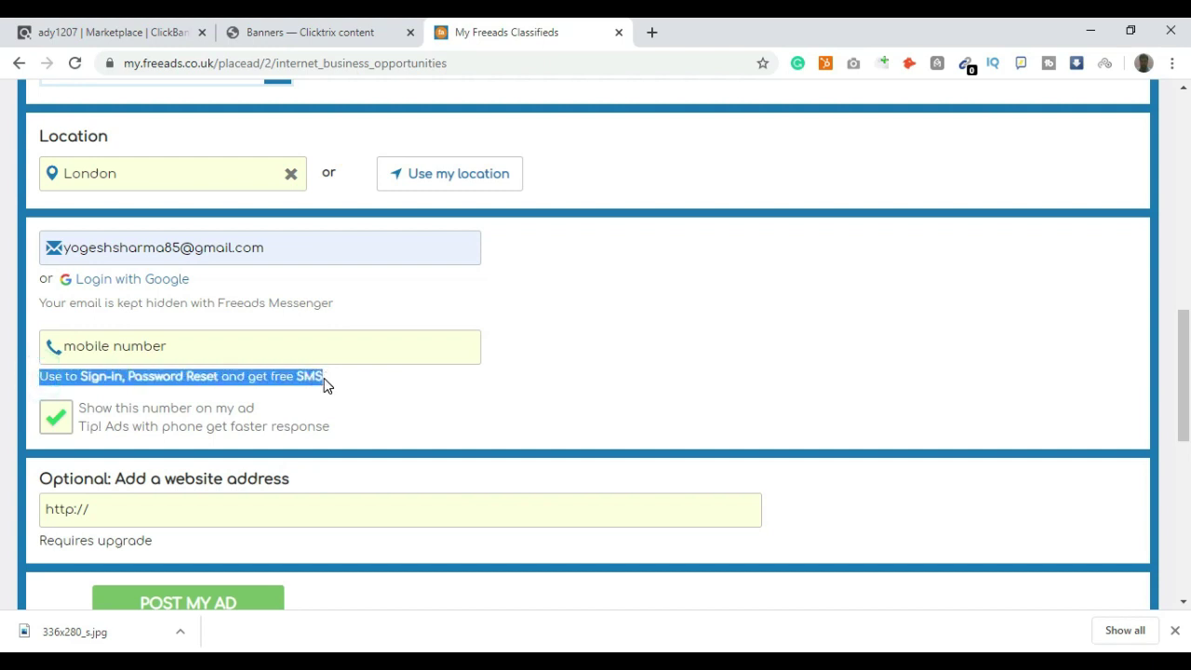
{"action": "left_click", "coordinate": [154, 355]}
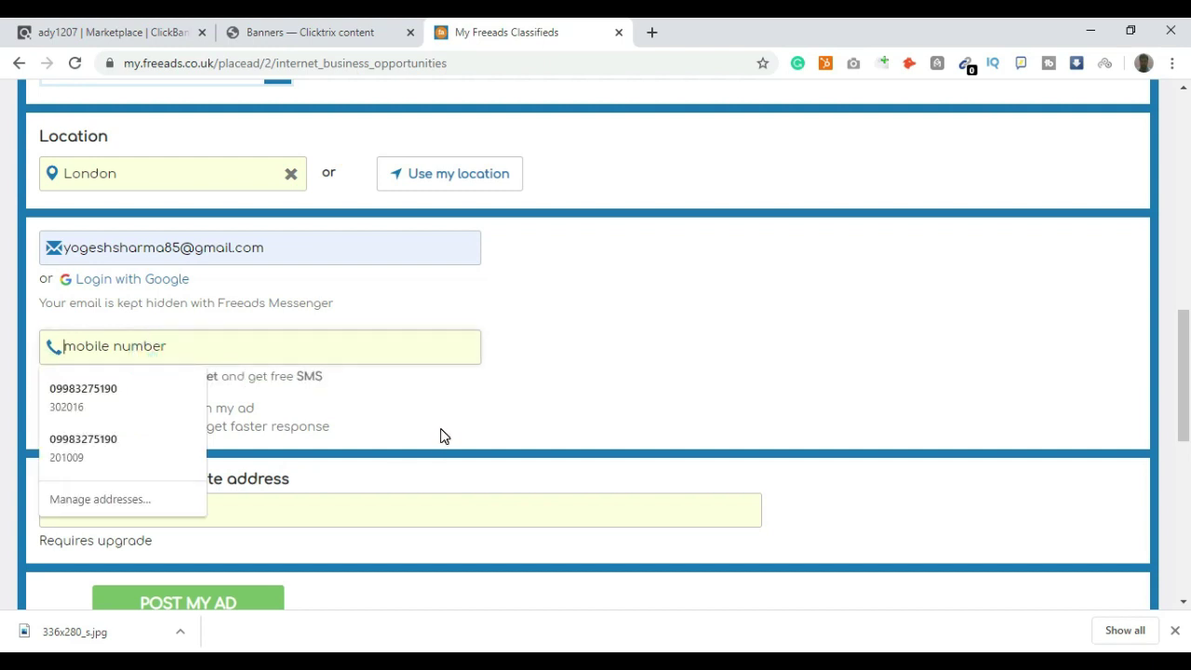
{"action": "left_click", "coordinate": [510, 372]}
Search the web in a new tab for "free uk number for sms"
{"action": "left_click", "coordinate": [651, 32]}
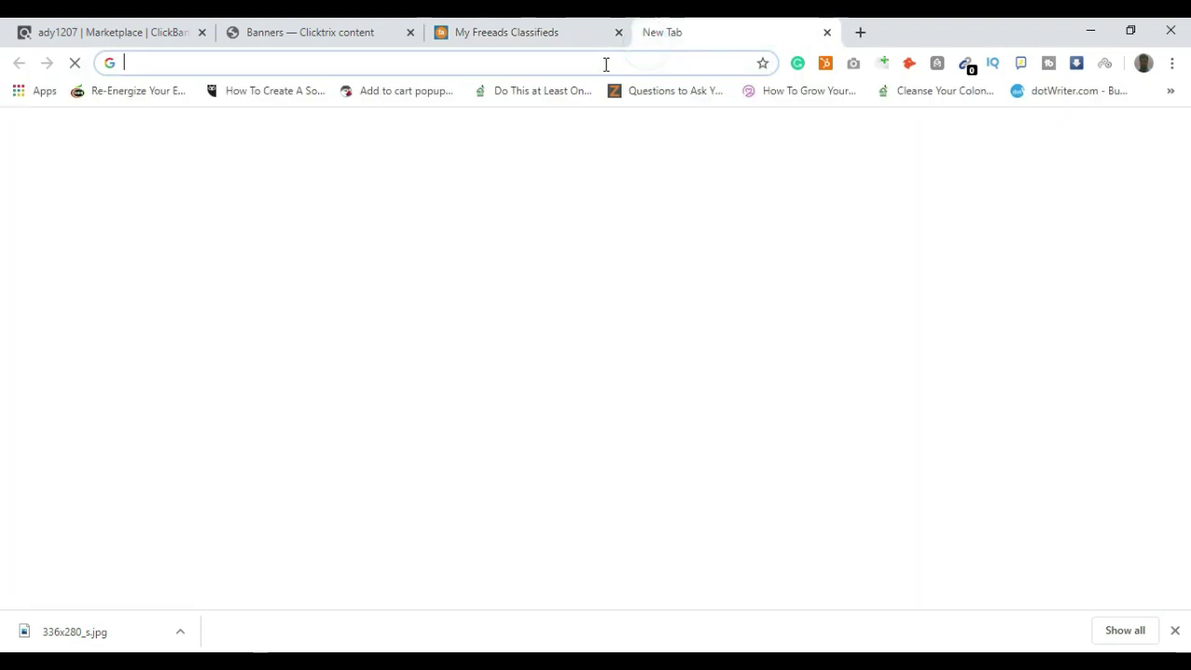
{"action": "left_click", "coordinate": [606, 62]}
{"action": "type", "text": "fre"}
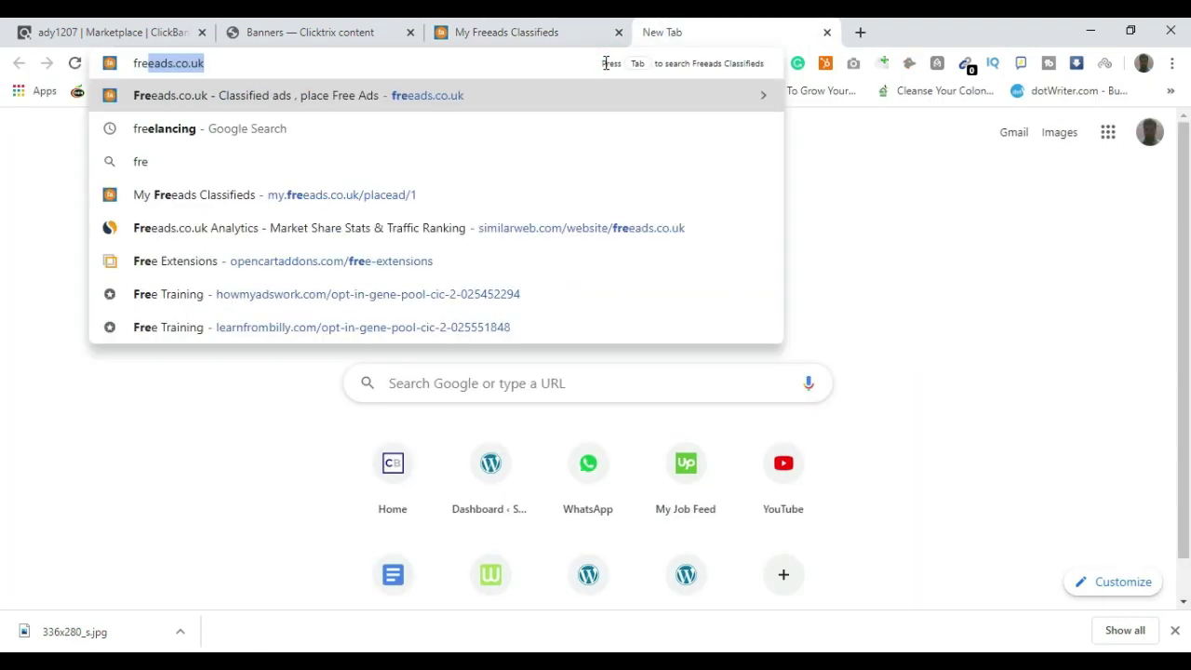
{"action": "type", "text": "e uk "}
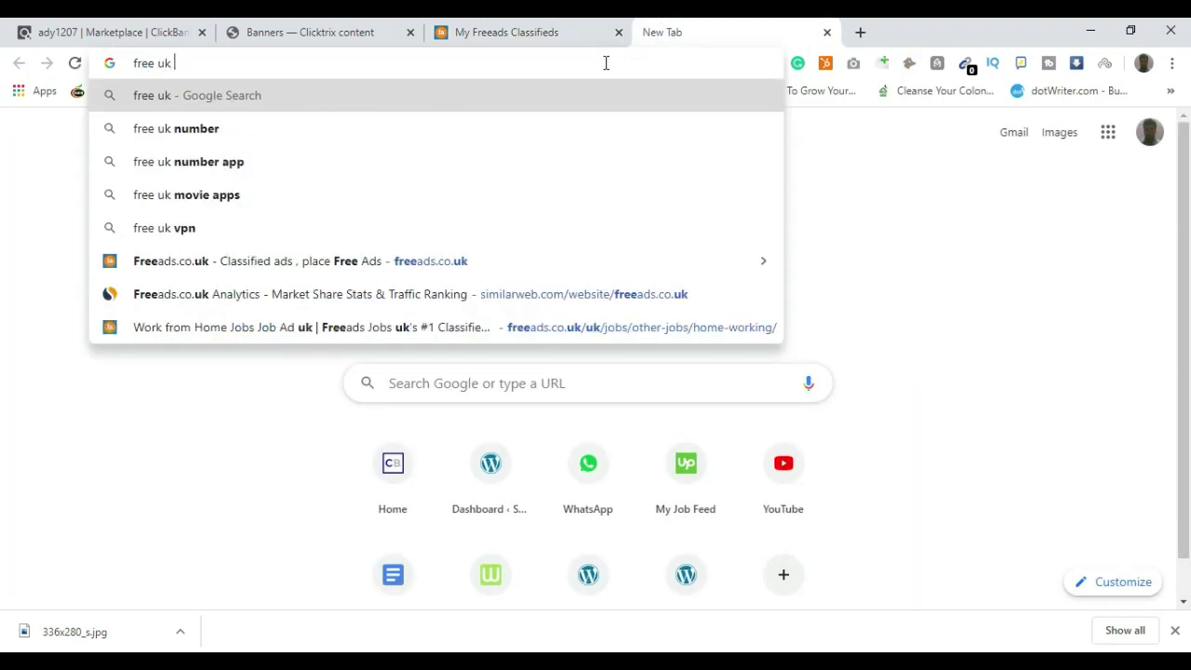
{"action": "type", "text": "number "}
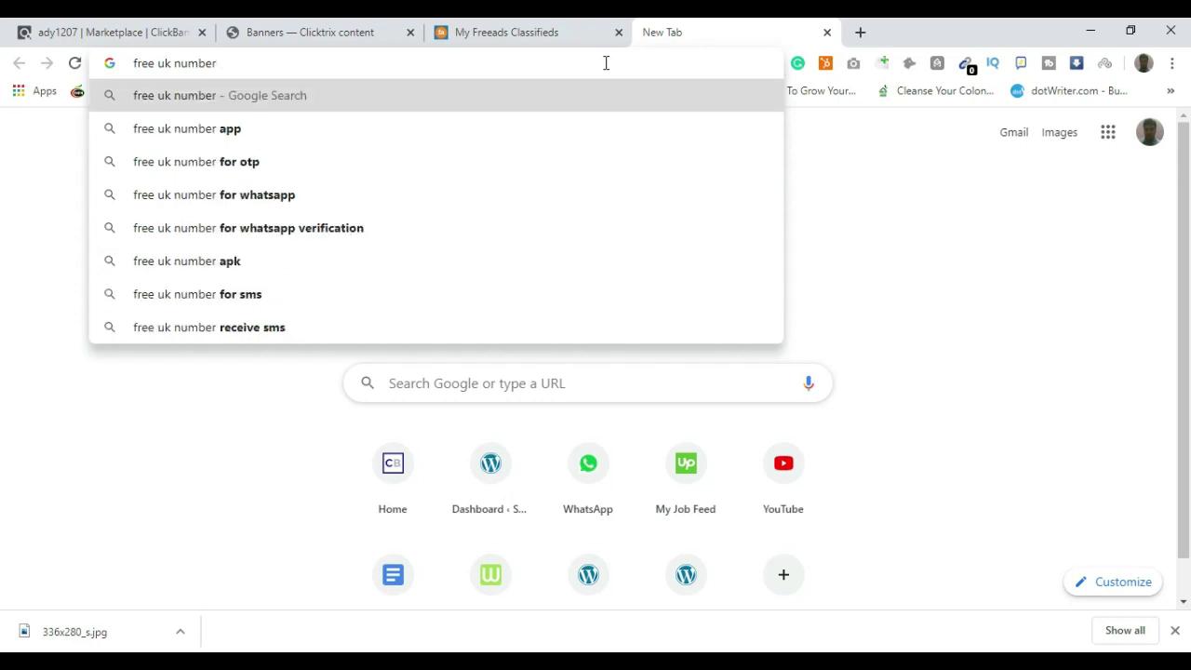
{"action": "type", "text": "for sms"}
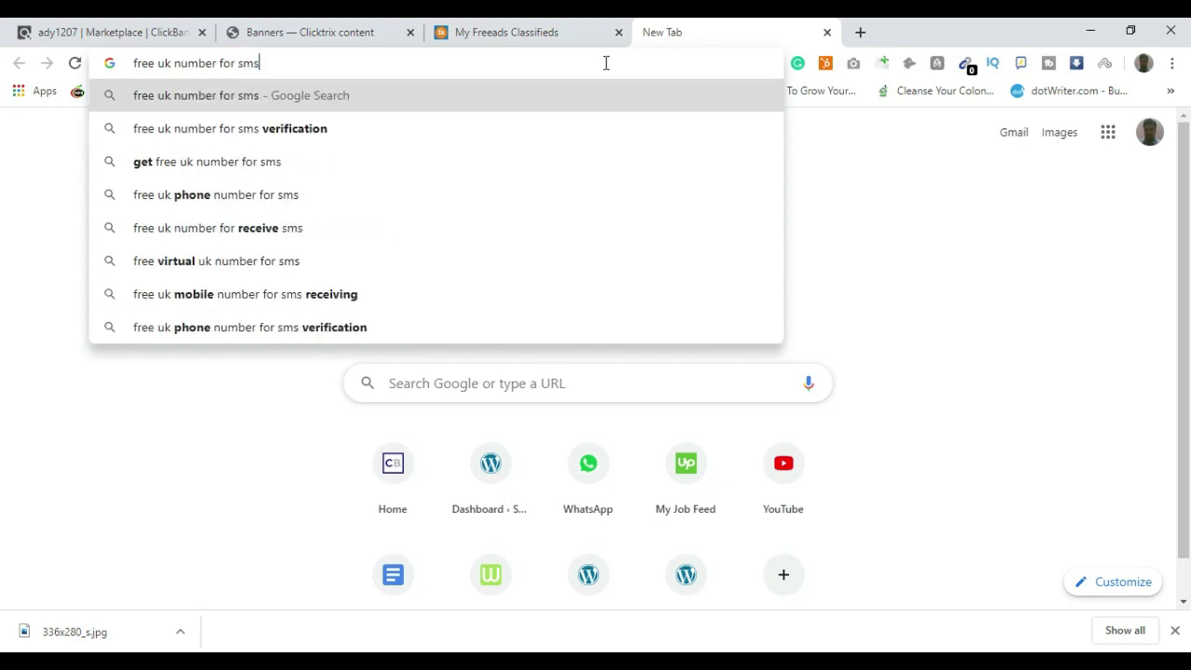
{"action": "key", "text": "Return"}
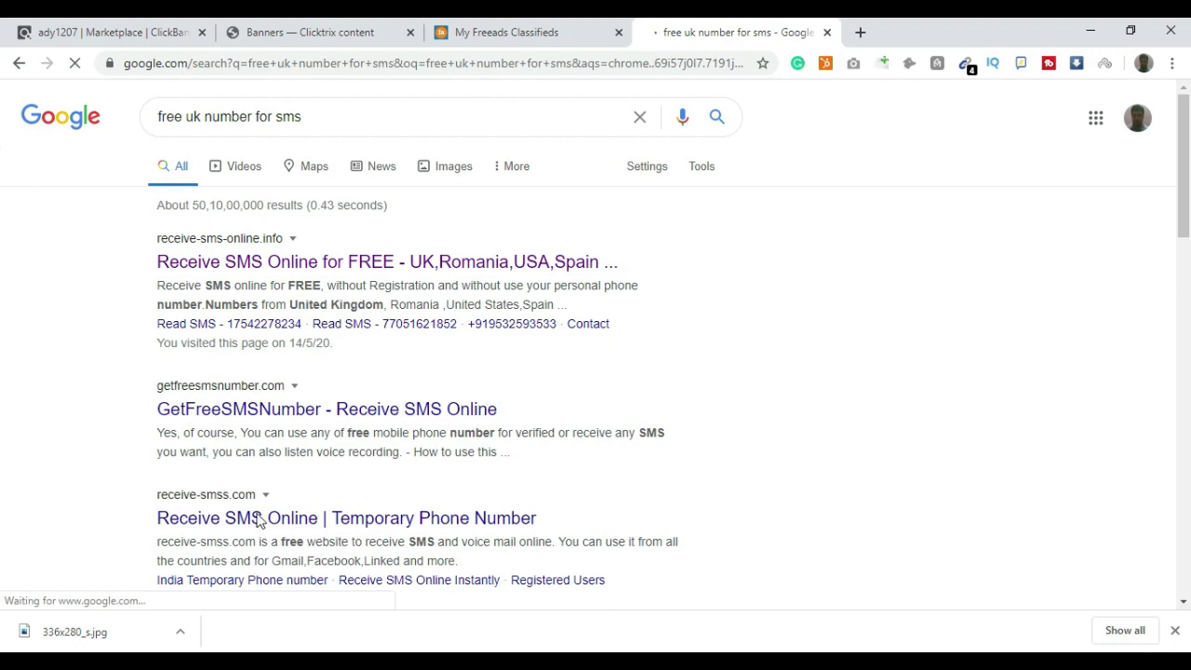
Open the Receive SMS Online for FREE site and copy the second listed United Kingdom number from its message page
{"action": "left_click", "coordinate": [238, 270]}
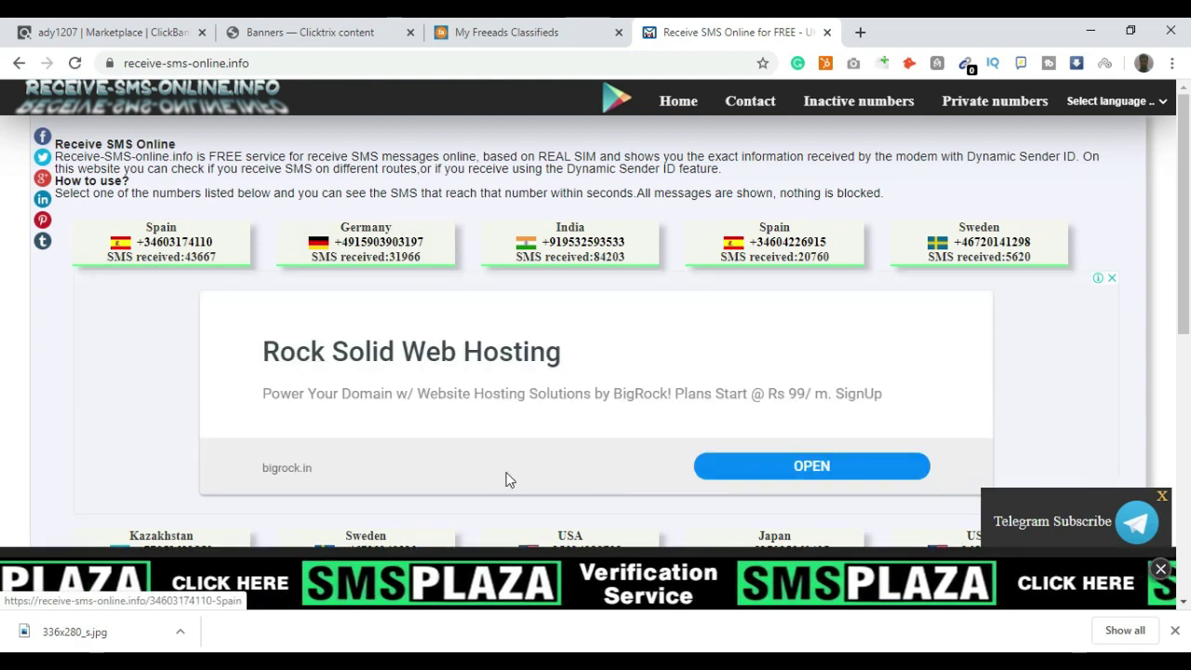
{"action": "scroll", "coordinate": [819, 279], "scroll_direction": "down", "scroll_amount": 3}
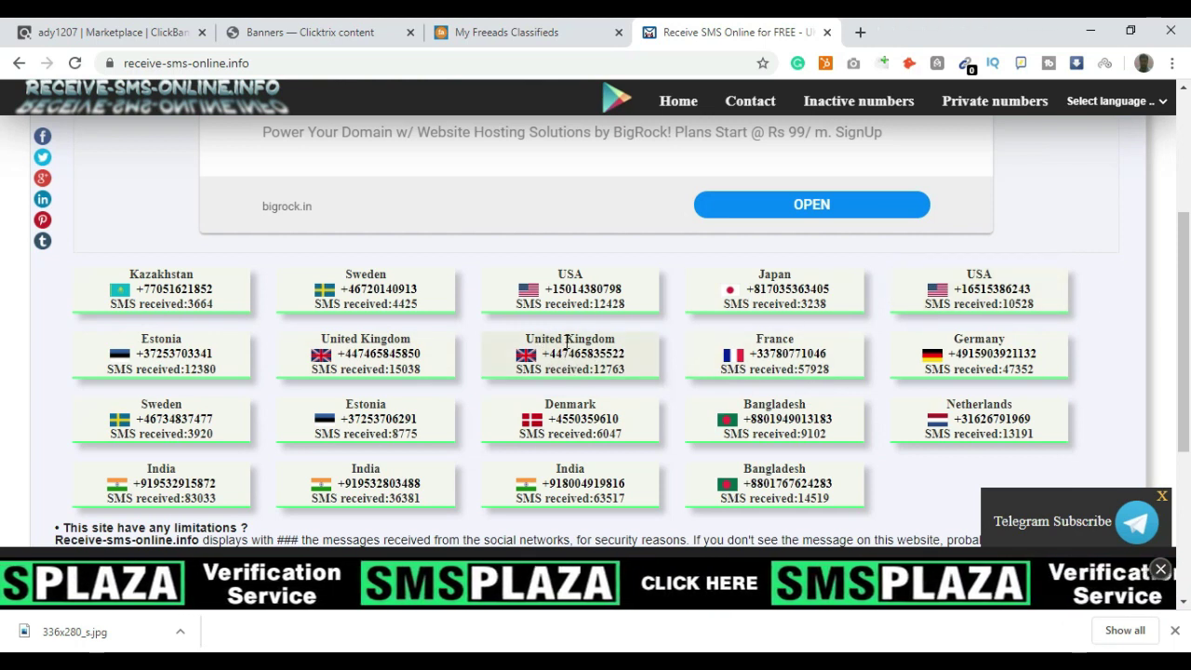
{"action": "left_click", "coordinate": [591, 361]}
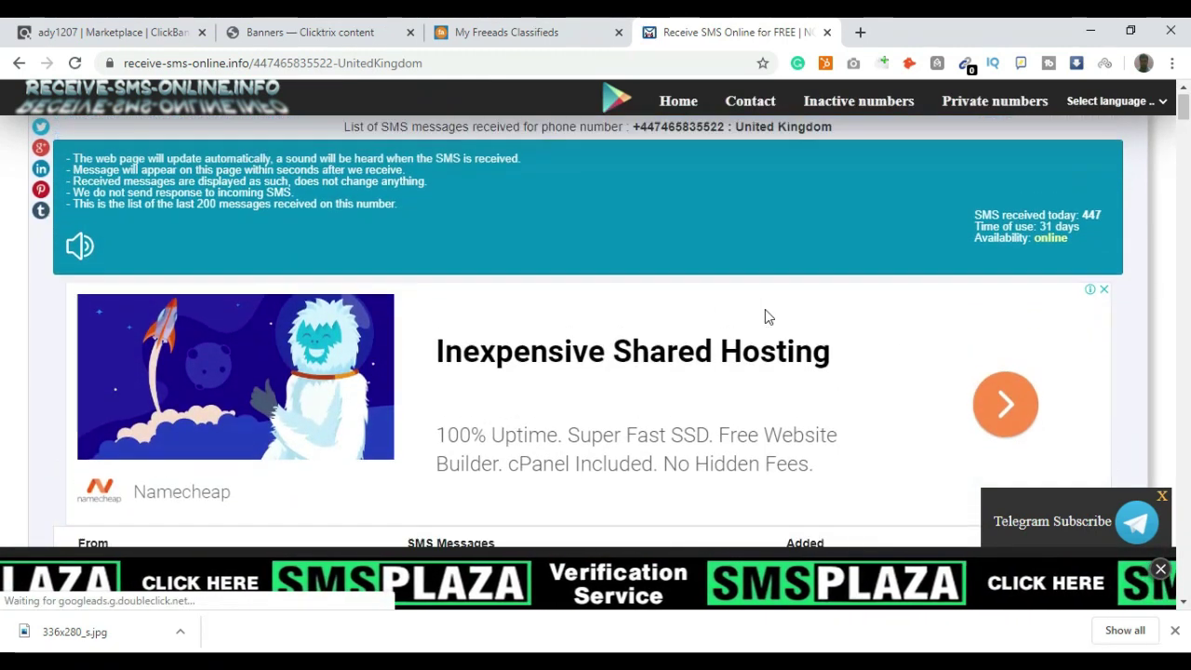
{"action": "left_click", "coordinate": [636, 146]}
{"action": "left_click_drag", "start_coordinate": [636, 146], "coordinate": [727, 145]}
{"action": "right_click", "coordinate": [715, 146]}
{"action": "left_click", "coordinate": [736, 157]}
Examine the SMS messages received on the chosen UK number, including their verification texts and arrival times
{"action": "scroll", "coordinate": [687, 264], "scroll_direction": "down", "scroll_amount": 5}
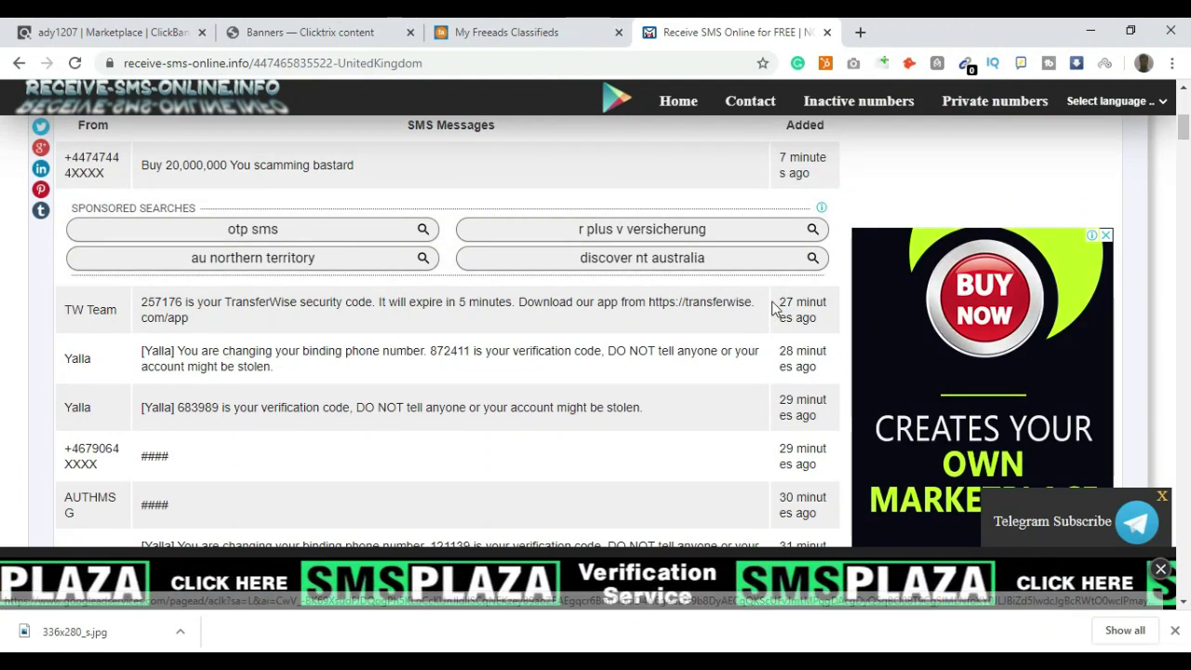
{"action": "double_click", "coordinate": [149, 302]}
{"action": "left_click", "coordinate": [149, 307]}
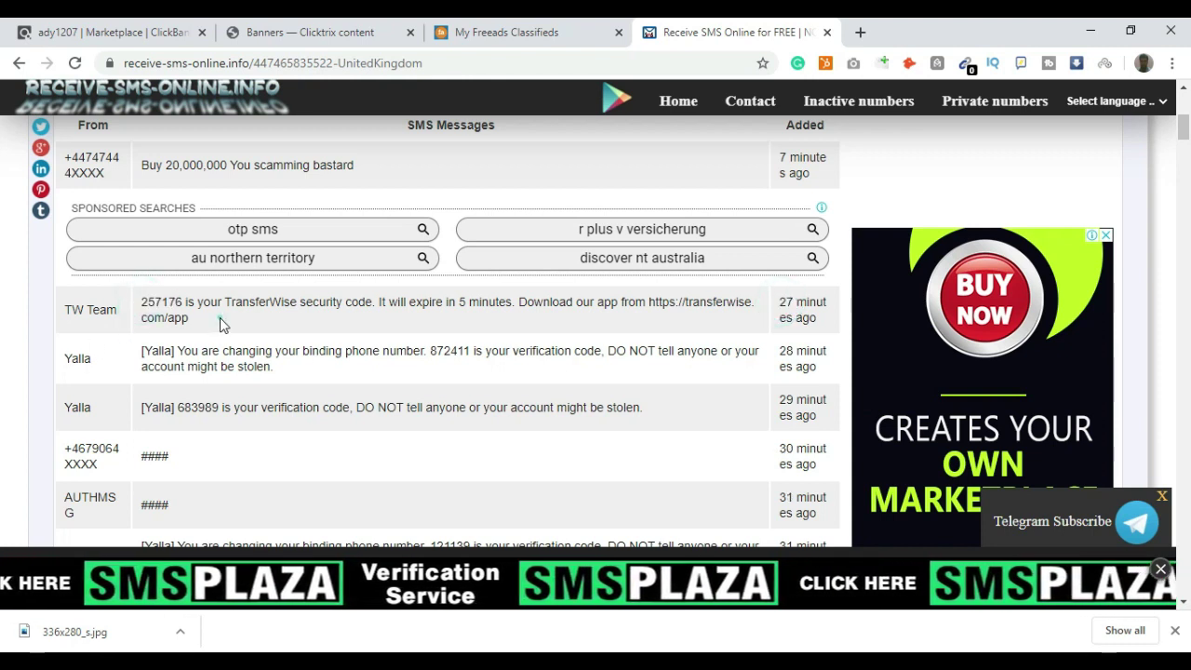
{"action": "double_click", "coordinate": [782, 353]}
{"action": "scroll", "coordinate": [363, 409], "scroll_direction": "down", "scroll_amount": 1}
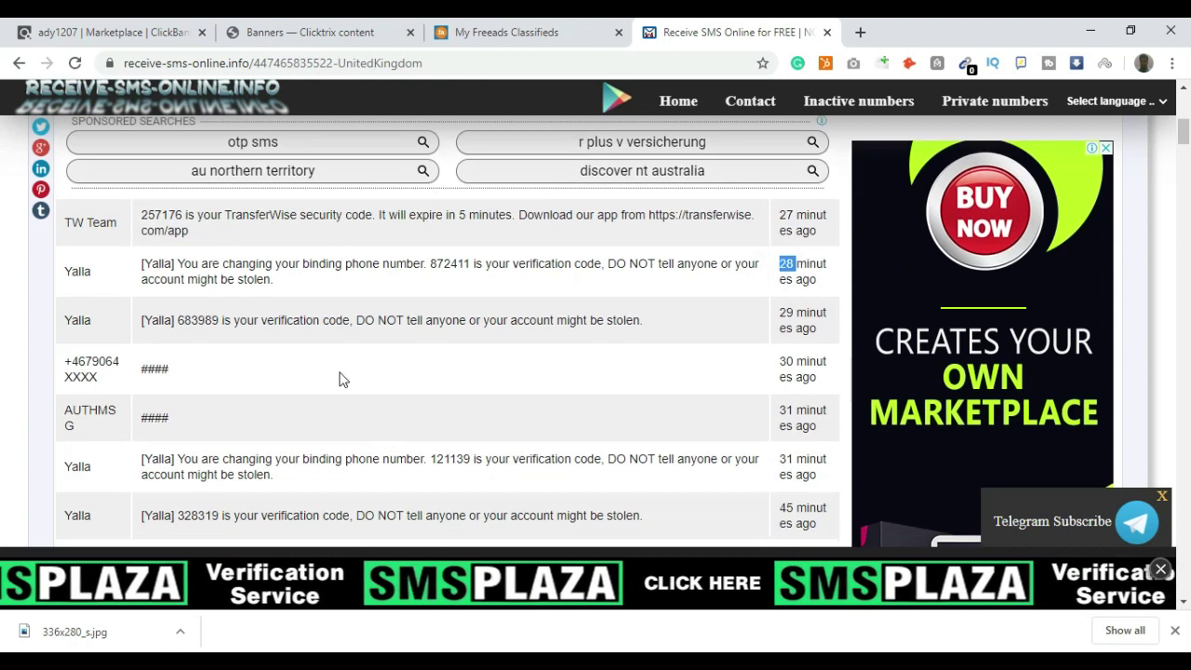
{"action": "double_click", "coordinate": [289, 320]}
{"action": "left_click", "coordinate": [352, 341]}
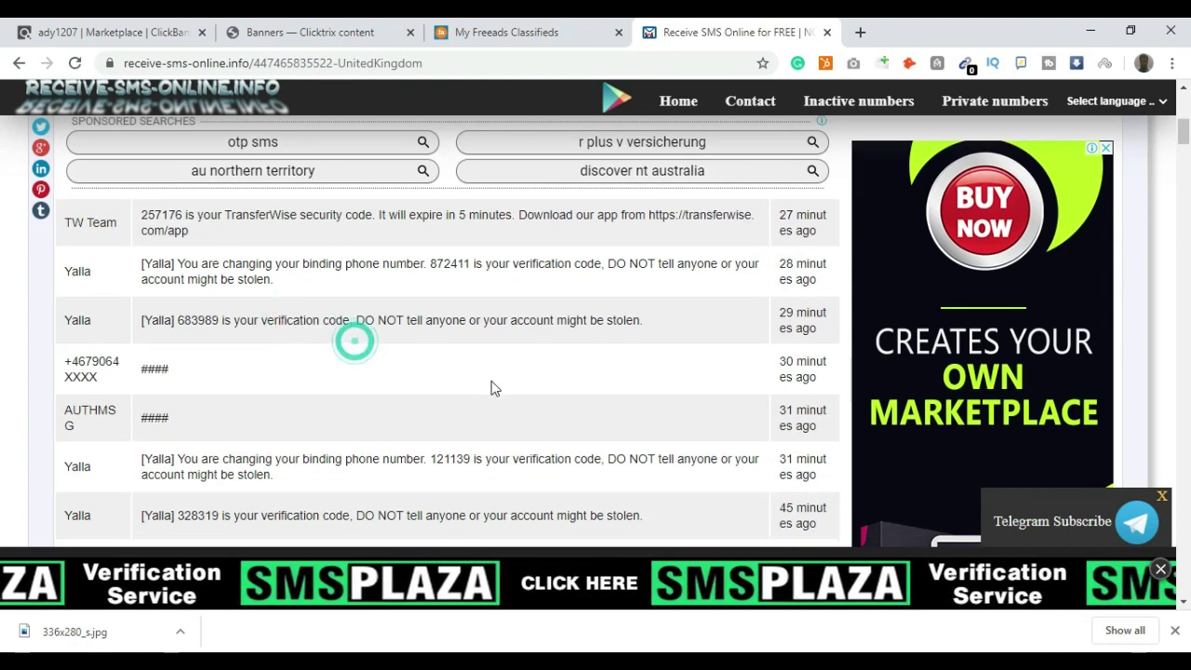
{"action": "scroll", "coordinate": [588, 392], "scroll_direction": "up", "scroll_amount": 1}
Return to the Freeads form and paste the copied UK phone number into the mobile number field
{"action": "left_click", "coordinate": [535, 33]}
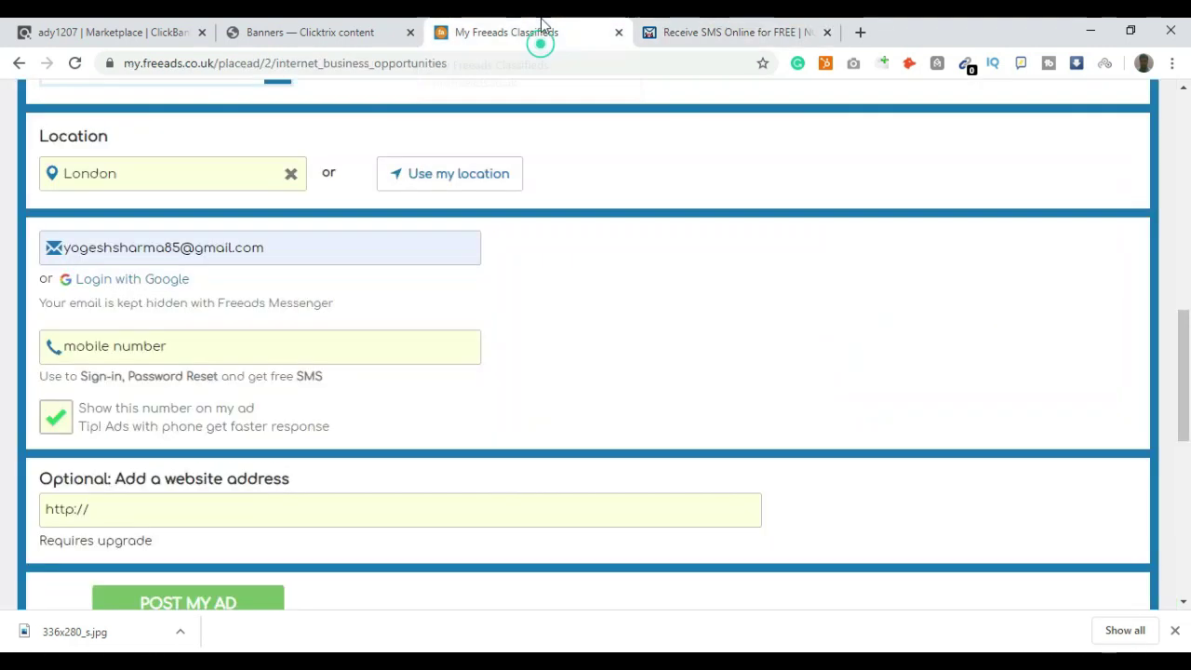
{"action": "right_click", "coordinate": [98, 346]}
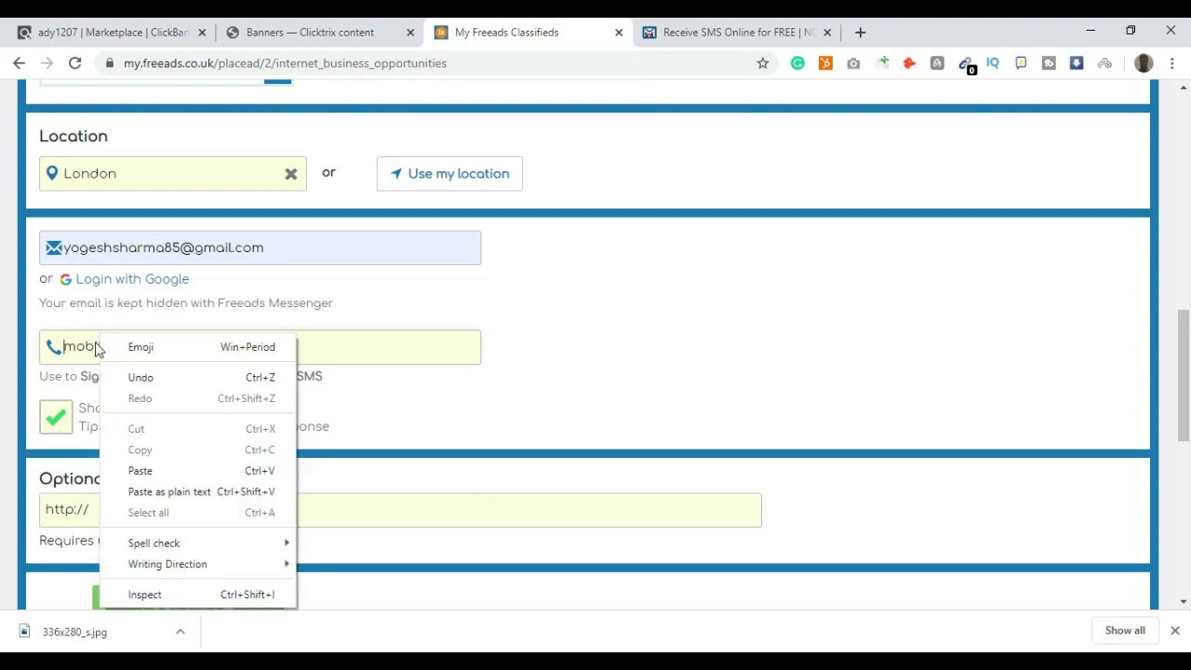
{"action": "left_click", "coordinate": [140, 471]}
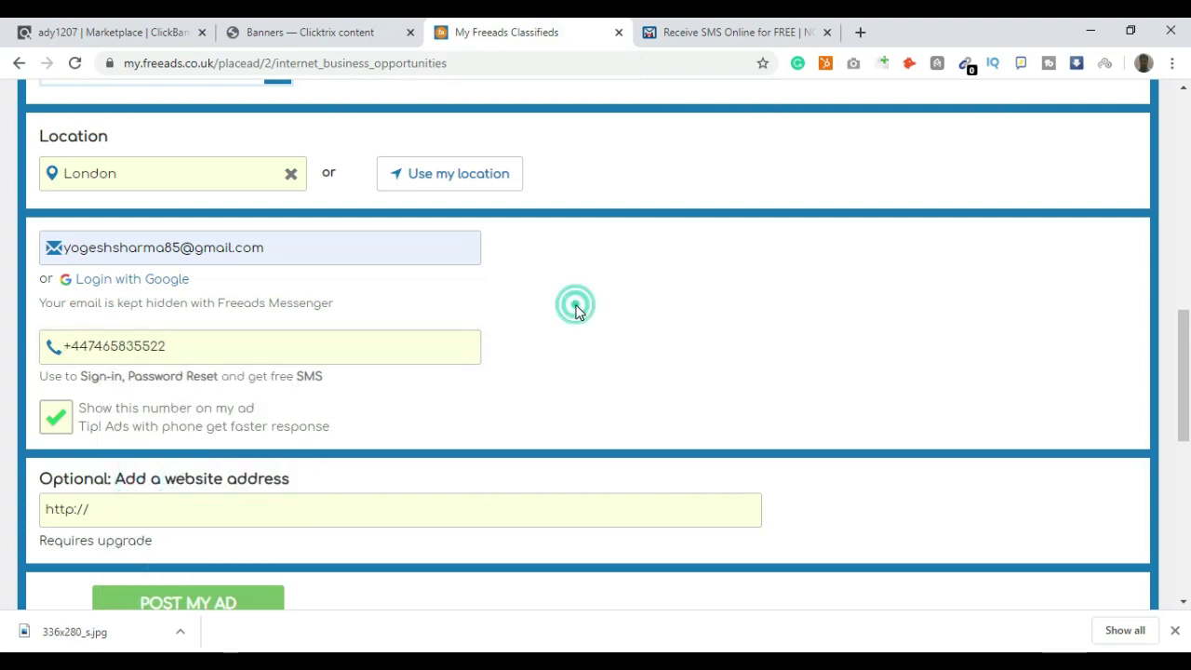
{"action": "scroll", "coordinate": [577, 311], "scroll_direction": "down", "scroll_amount": 1}
{"action": "scroll", "coordinate": [577, 311], "scroll_direction": "down", "scroll_amount": 1}
{"action": "left_click", "coordinate": [133, 333]}
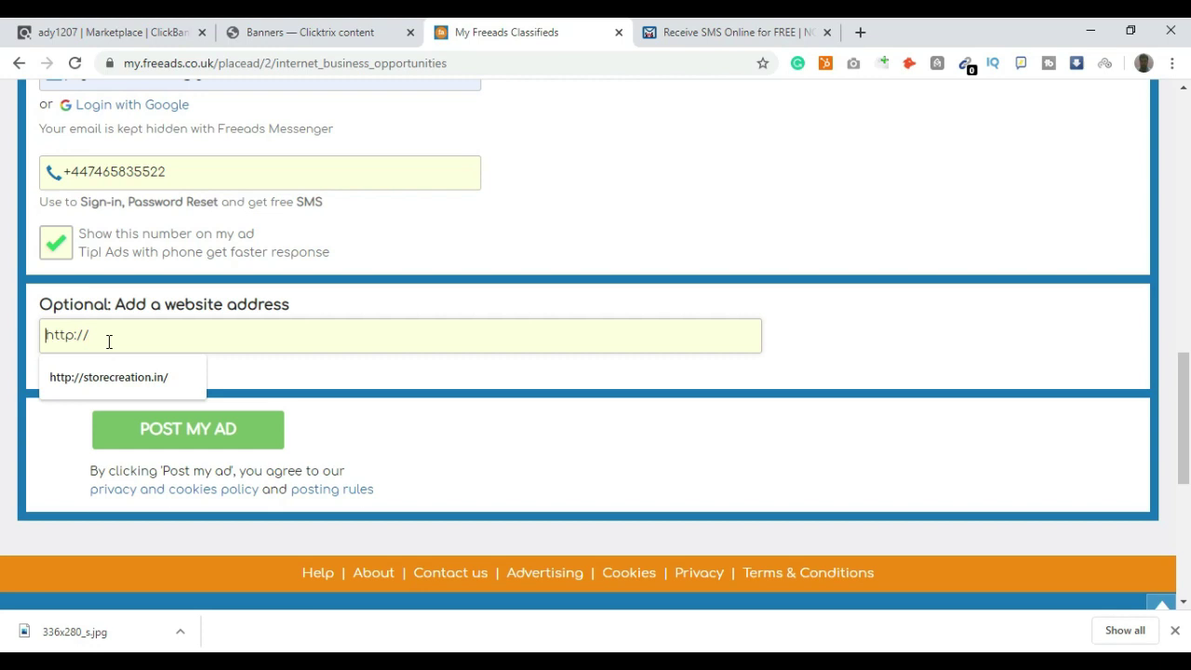
{"action": "left_click", "coordinate": [484, 264]}
{"action": "left_click", "coordinate": [780, 642]}
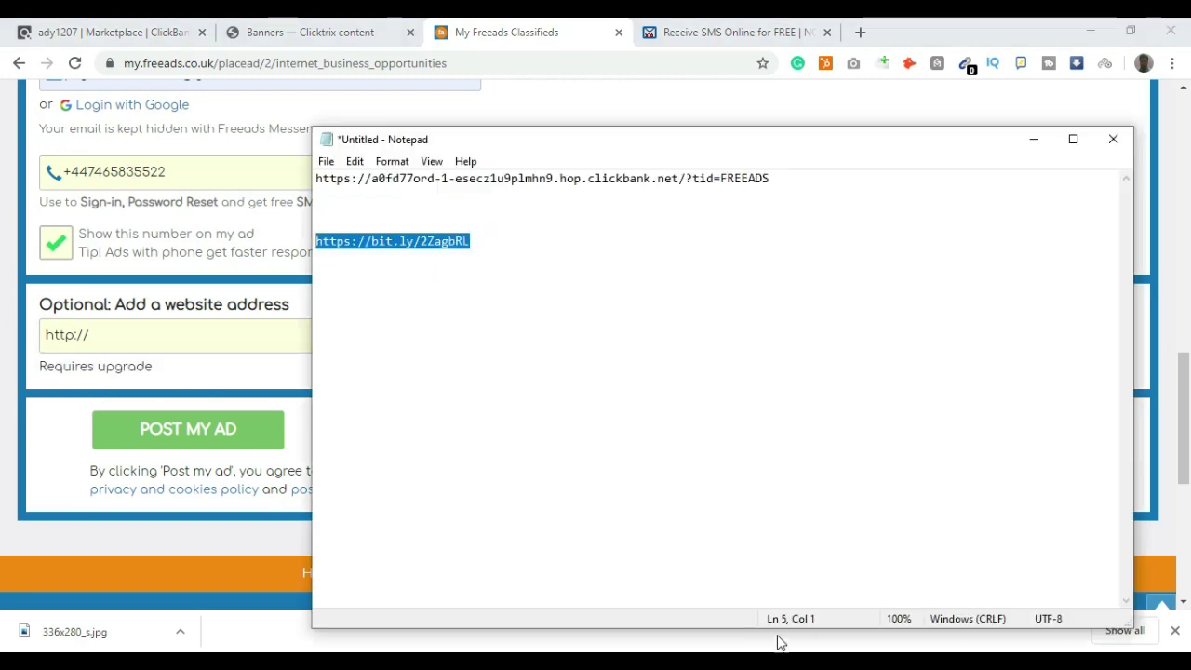
{"action": "right_click", "coordinate": [380, 247]}
{"action": "left_click", "coordinate": [413, 295]}
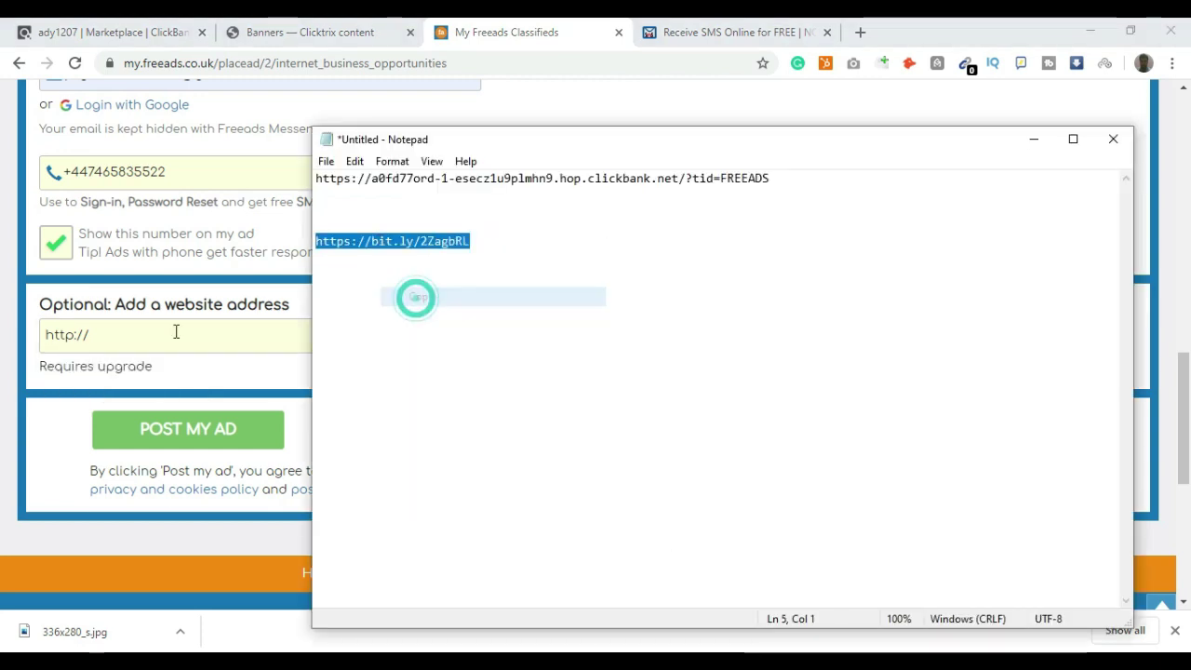
{"action": "left_click", "coordinate": [135, 341]}
{"action": "key", "text": "ctrl+v"}
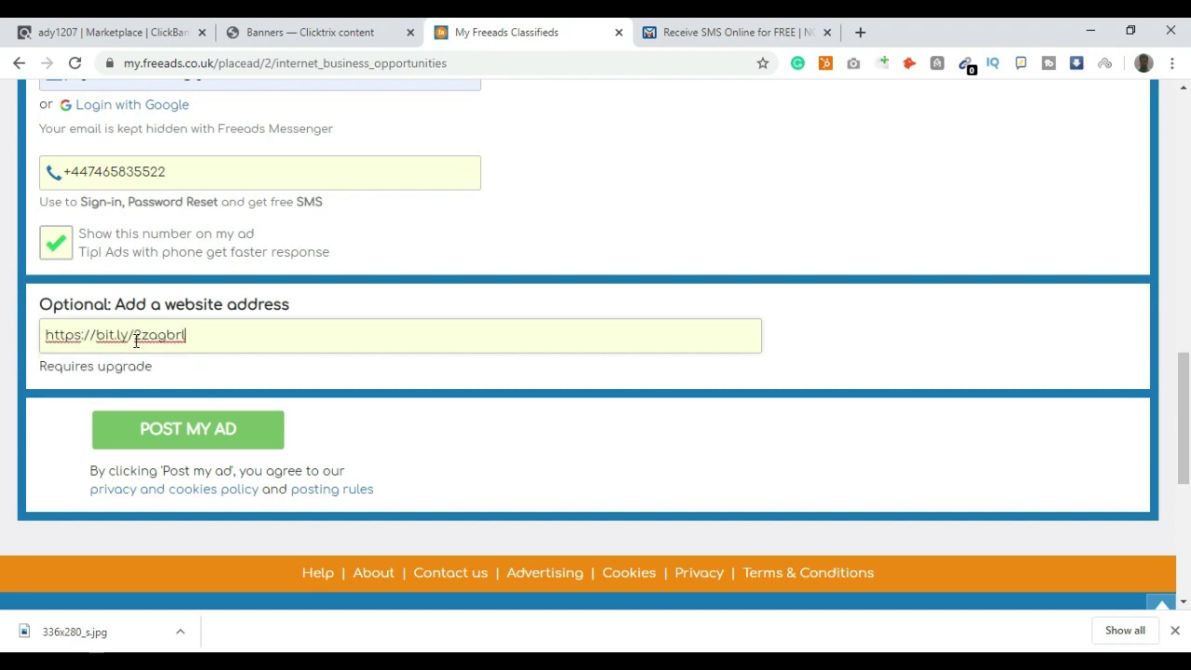
Post the ad, review the paid offer to boost it to the top, and skip that offer
{"action": "left_click", "coordinate": [465, 457]}
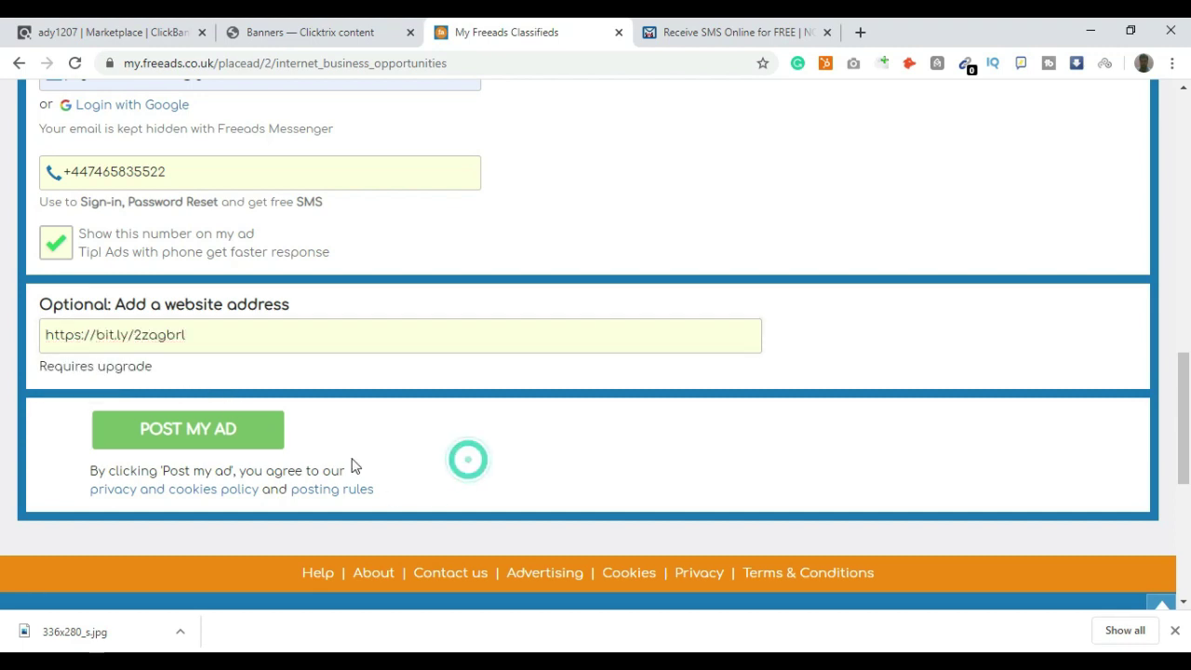
{"action": "left_click", "coordinate": [200, 441]}
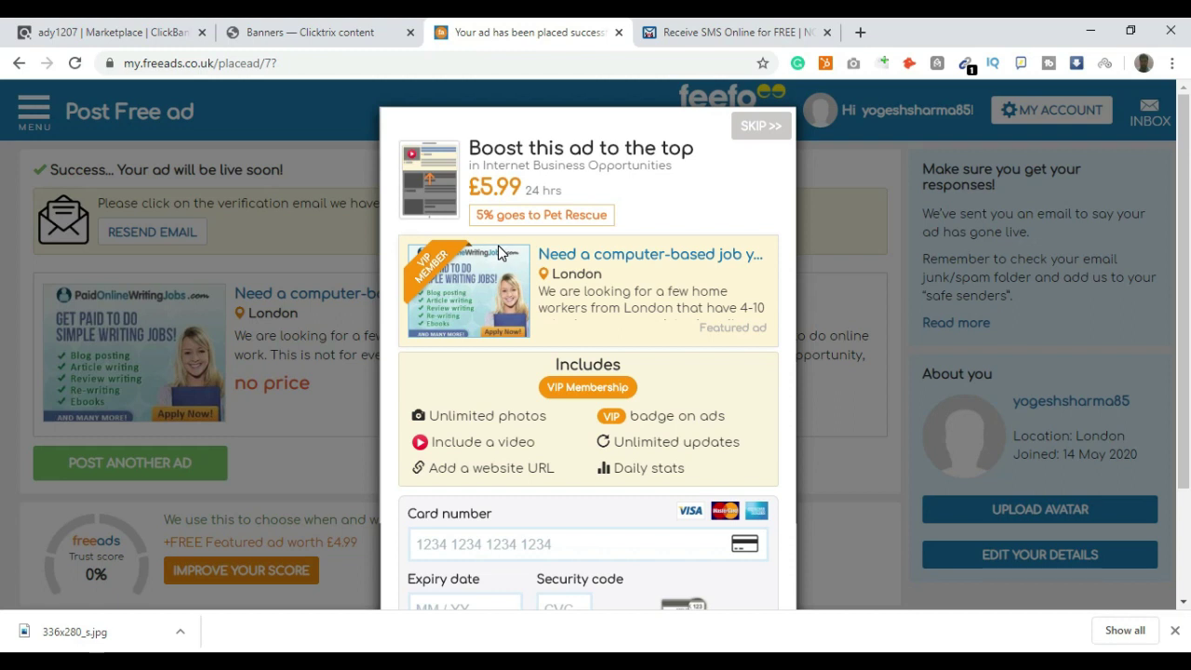
{"action": "left_click_drag", "start_coordinate": [468, 187], "coordinate": [630, 194]}
{"action": "left_click", "coordinate": [630, 195]}
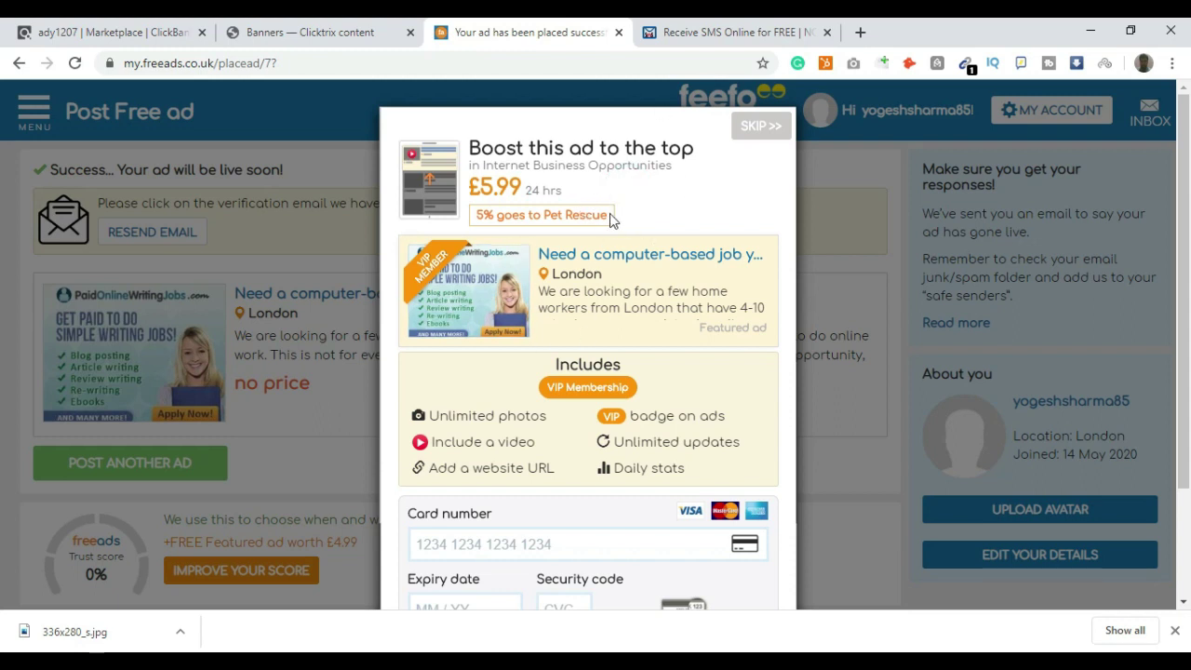
{"action": "scroll", "coordinate": [624, 391], "scroll_direction": "down", "scroll_amount": 1}
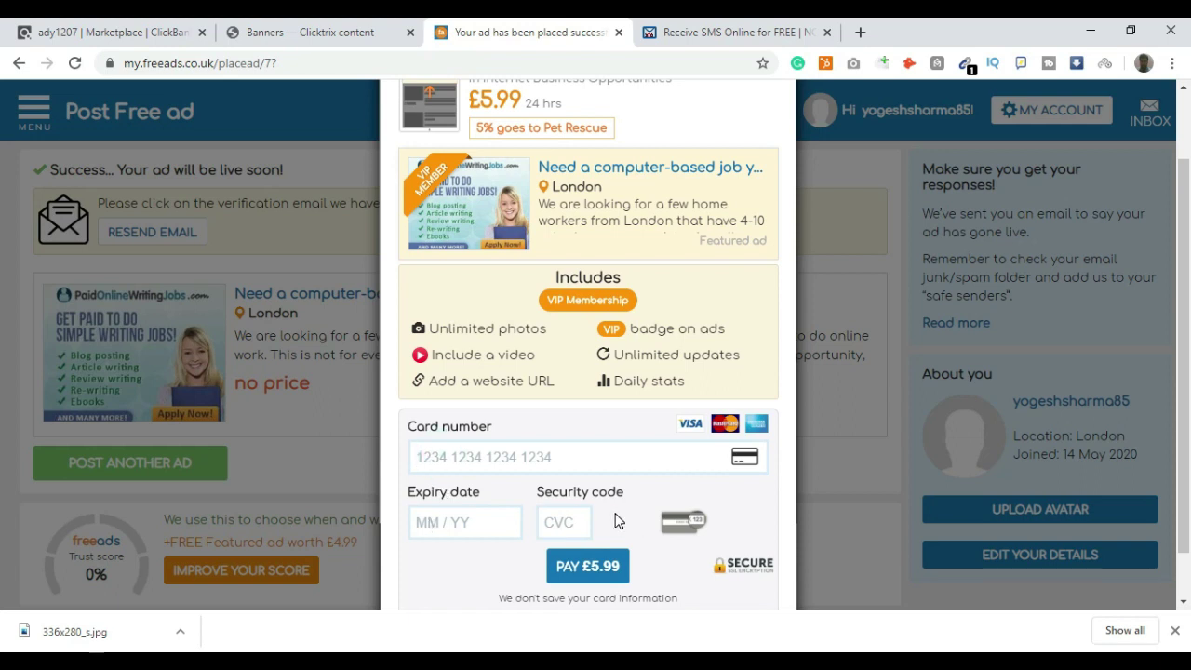
{"action": "scroll", "coordinate": [675, 477], "scroll_direction": "up", "scroll_amount": 1}
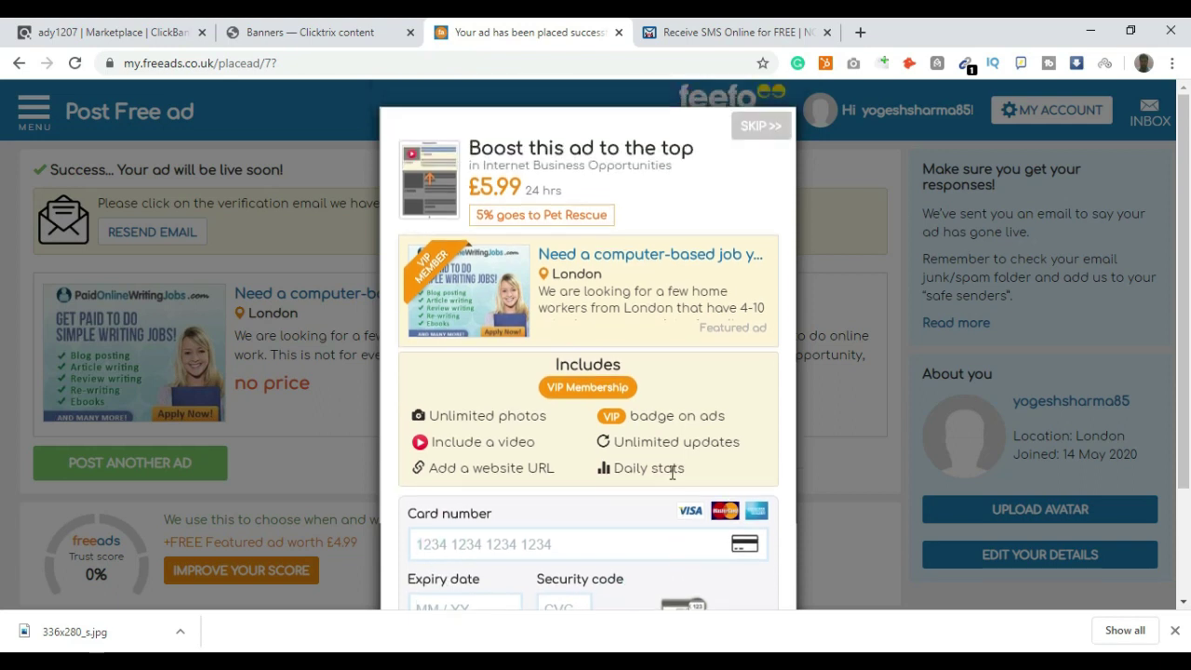
{"action": "left_click", "coordinate": [762, 129]}
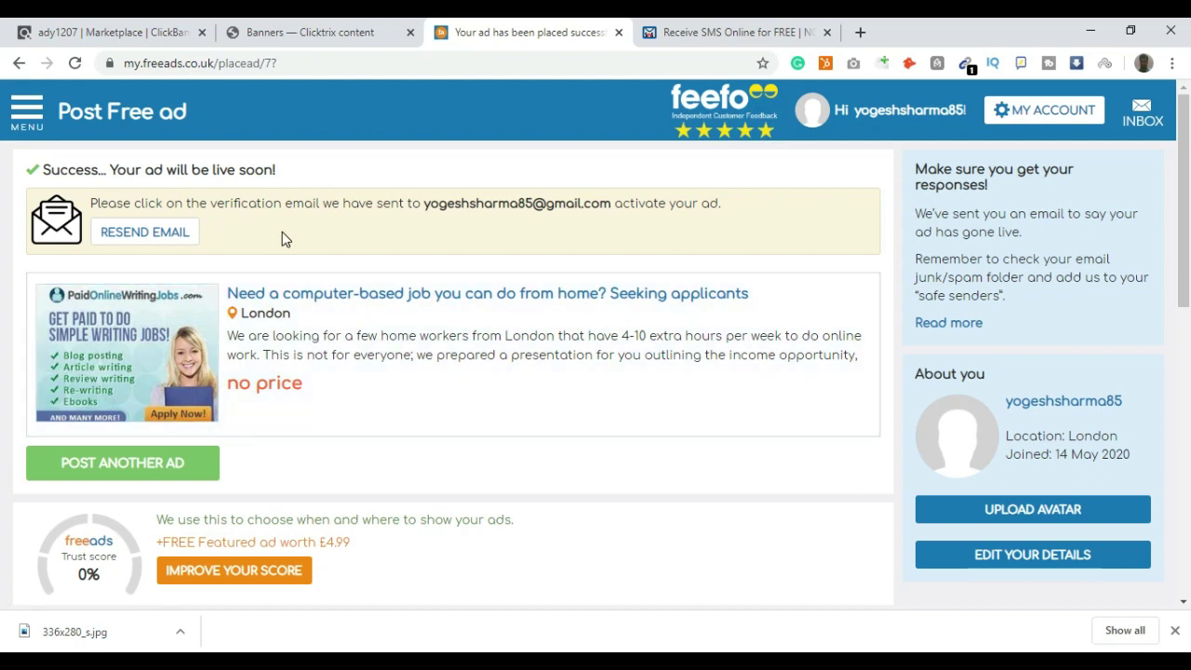
Read the ad's activation notice, and open the Freeads welcome e-mail in Gmail using Firefox
{"action": "left_click_drag", "start_coordinate": [97, 203], "coordinate": [718, 213]}
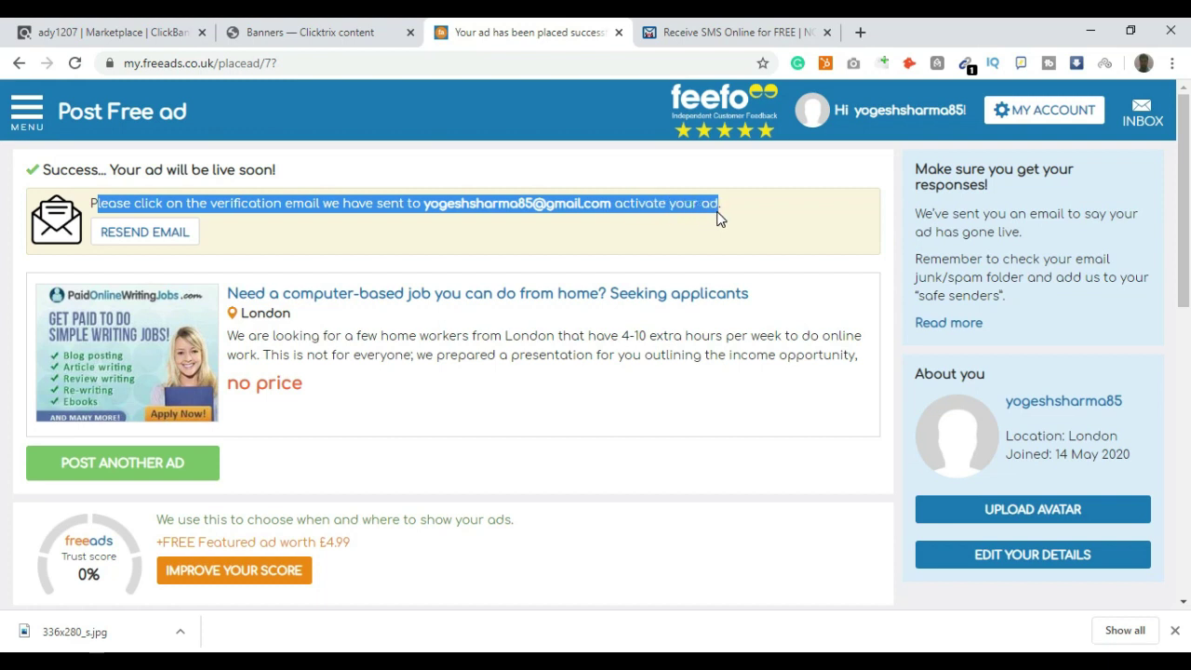
{"action": "left_click", "coordinate": [649, 233]}
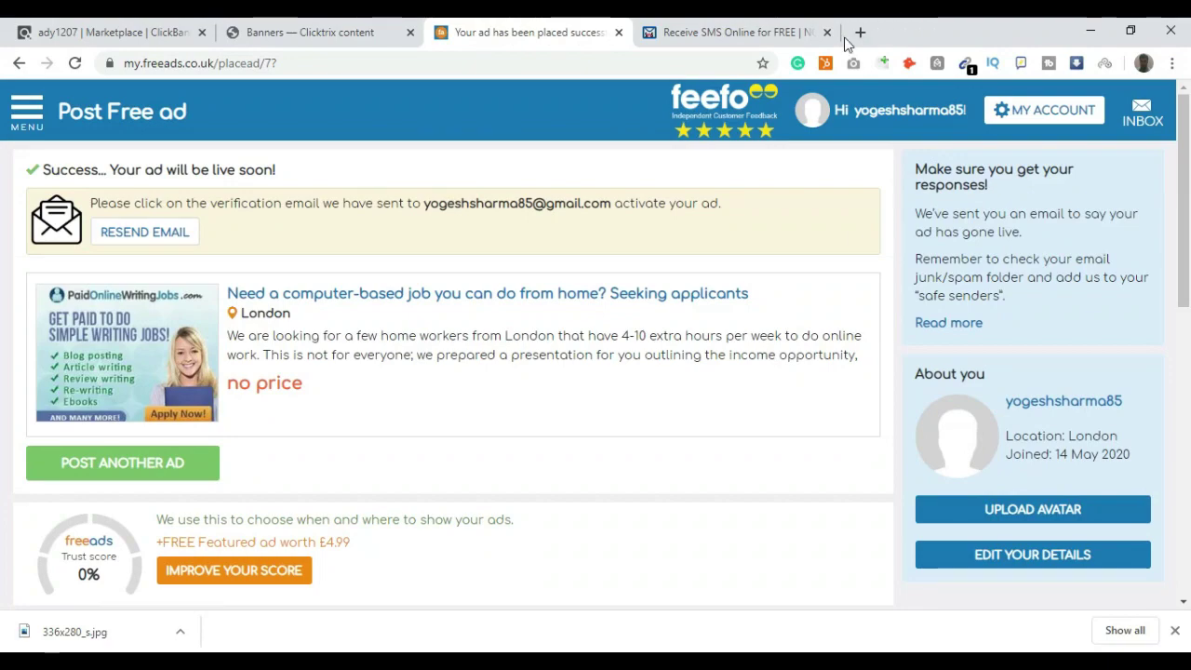
{"action": "left_click", "coordinate": [628, 638]}
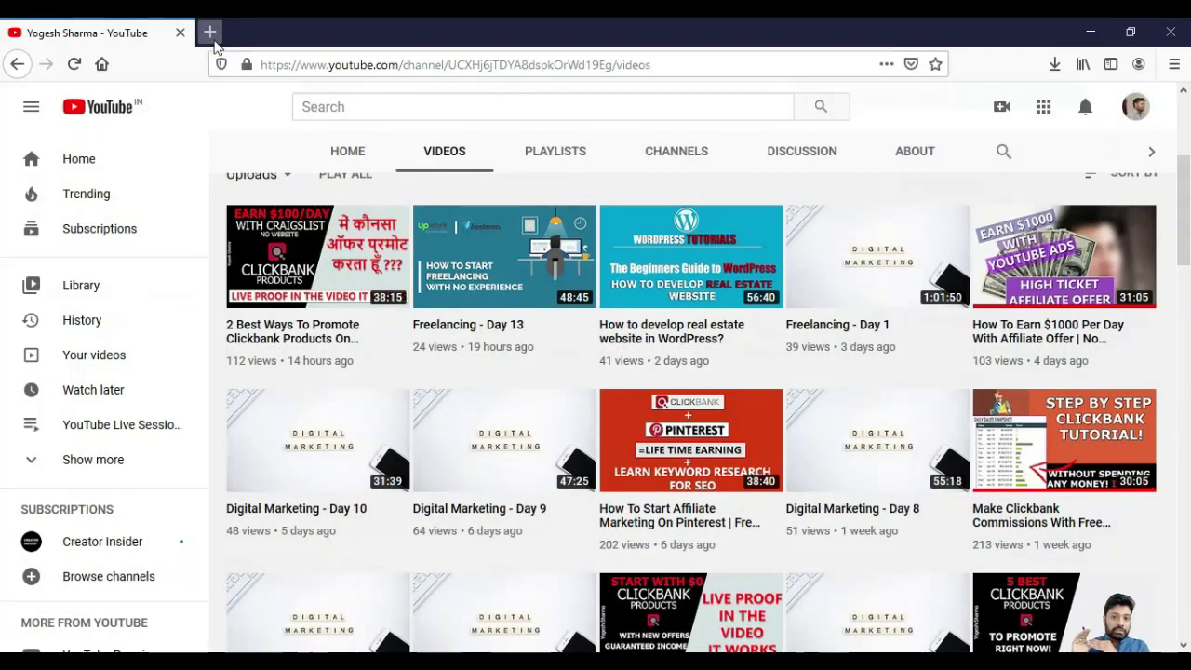
{"action": "left_click", "coordinate": [213, 31]}
{"action": "left_click", "coordinate": [433, 260]}
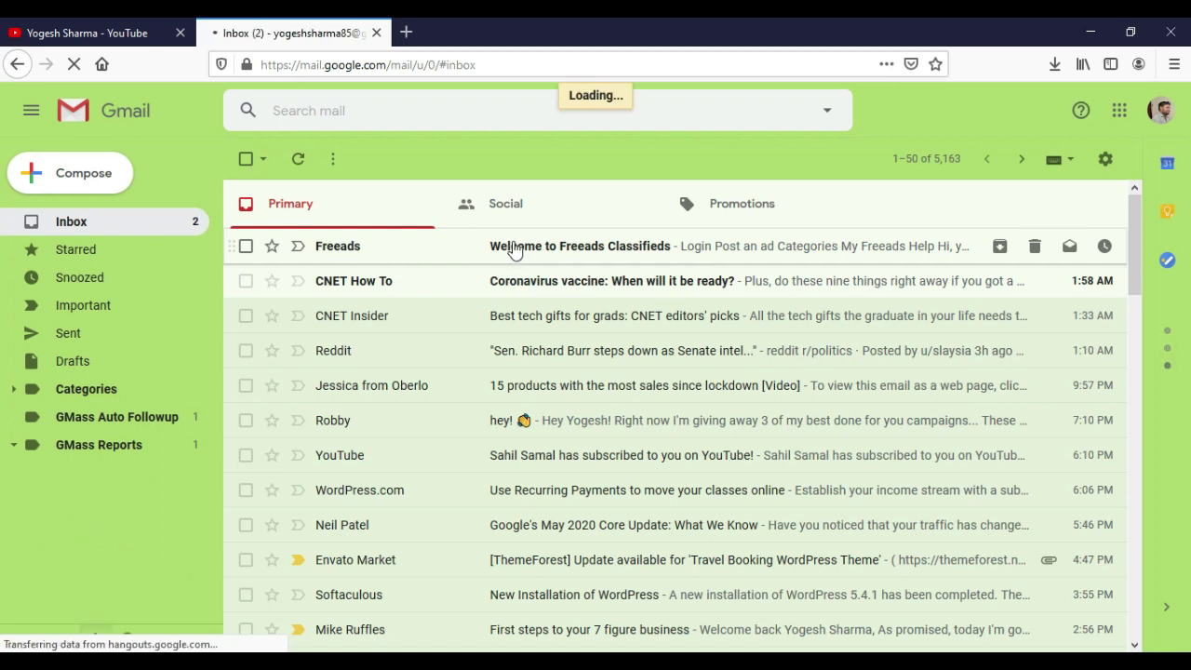
{"action": "left_click", "coordinate": [512, 244]}
Look through the Freeads welcome e-mail, including its address confirmation, account management, ad management and upgrade sections
{"action": "scroll", "coordinate": [567, 444], "scroll_direction": "down", "scroll_amount": 2}
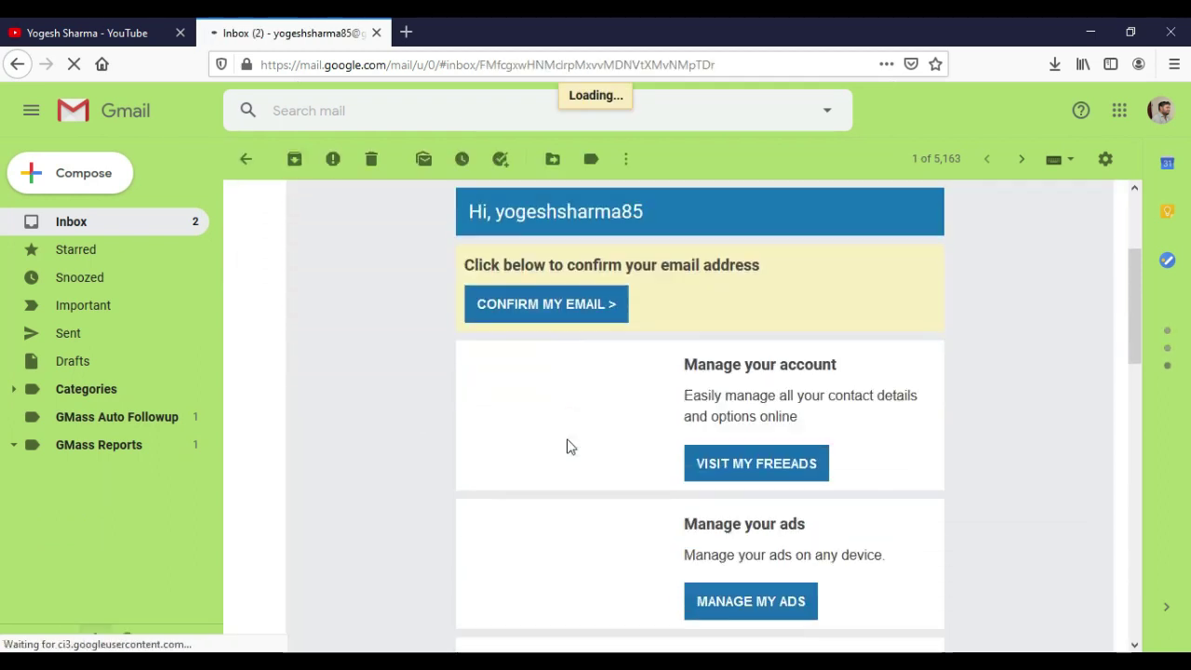
{"action": "scroll", "coordinate": [426, 436], "scroll_direction": "down", "scroll_amount": 3}
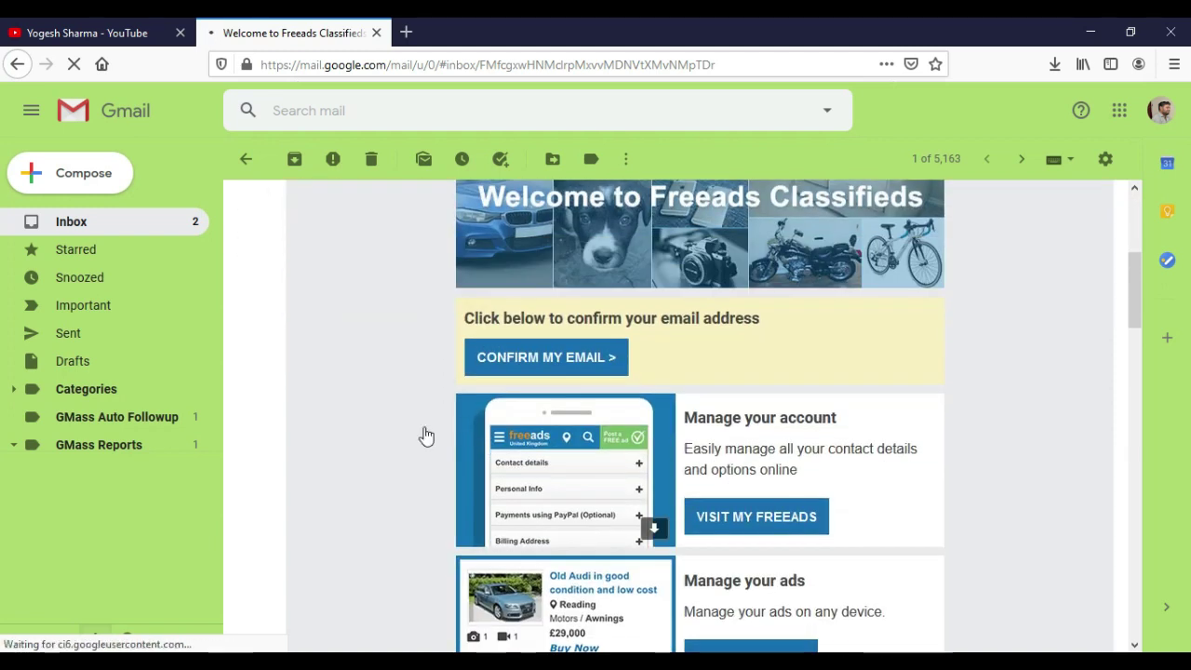
{"action": "scroll", "coordinate": [426, 436], "scroll_direction": "down", "scroll_amount": 10}
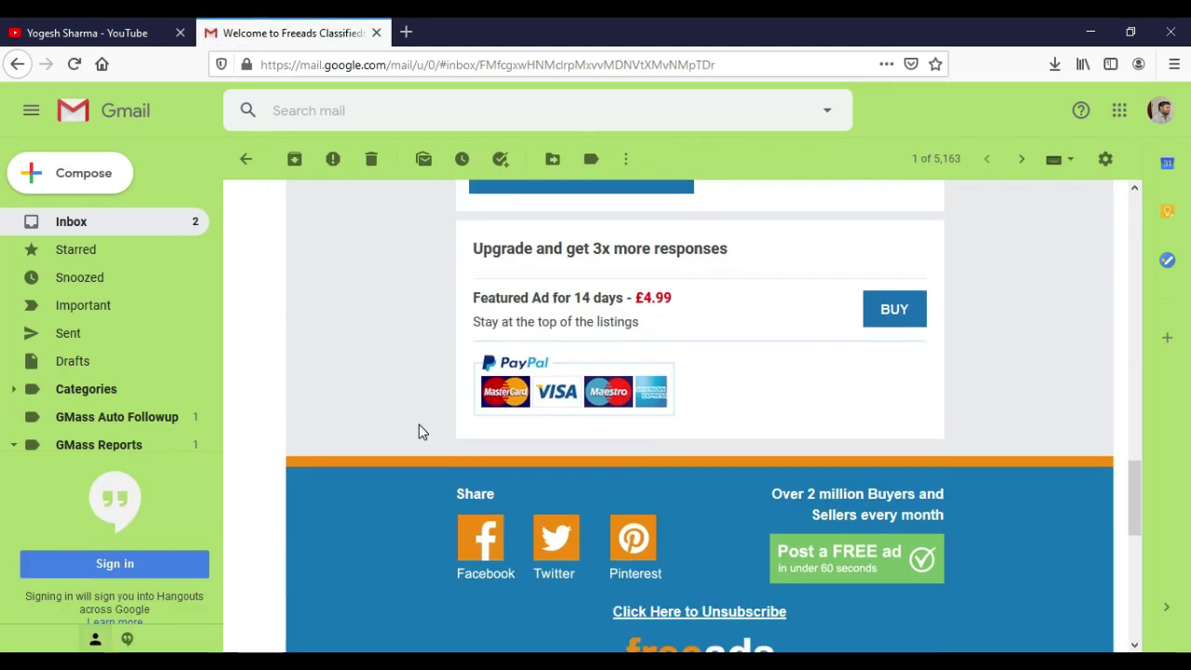
{"action": "scroll", "coordinate": [419, 432], "scroll_direction": "up", "scroll_amount": 10}
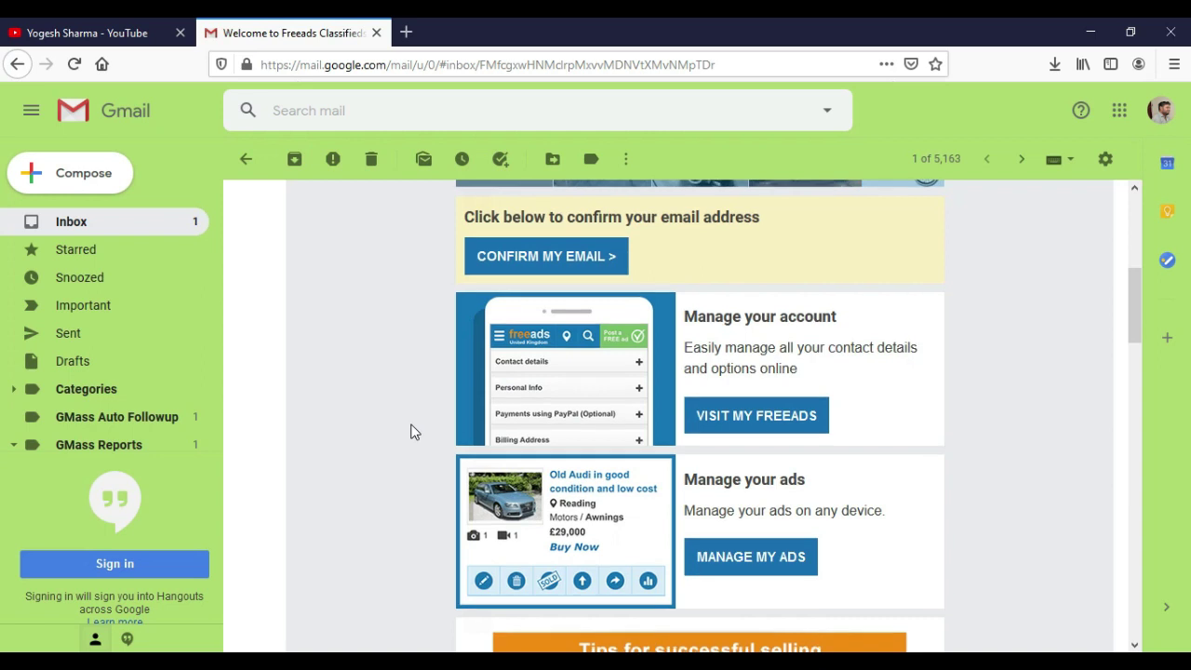
{"action": "scroll", "coordinate": [415, 433], "scroll_direction": "down", "scroll_amount": 3}
{"action": "scroll", "coordinate": [413, 434], "scroll_direction": "up", "scroll_amount": 6}
{"action": "scroll", "coordinate": [300, 476], "scroll_direction": "up", "scroll_amount": 1}
{"action": "scroll", "coordinate": [306, 469], "scroll_direction": "down", "scroll_amount": 5}
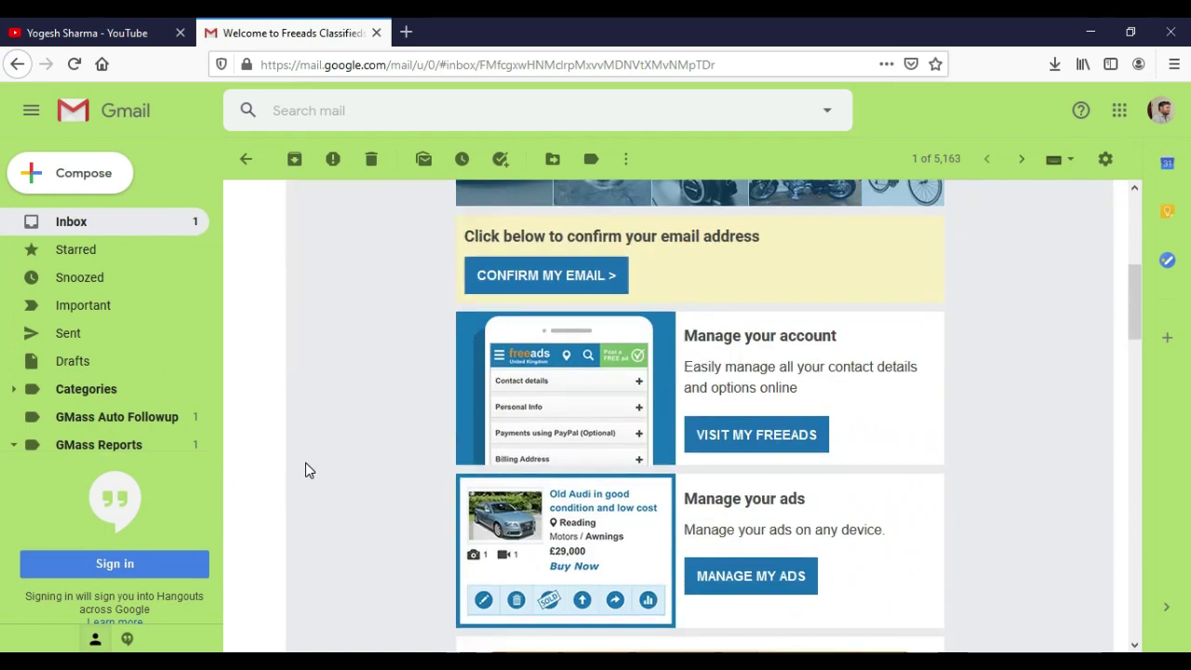
Confirm the e-mail address from the welcome message, accepting the cookie notice, and reload the ad's success page in Chrome
{"action": "left_click", "coordinate": [556, 284]}
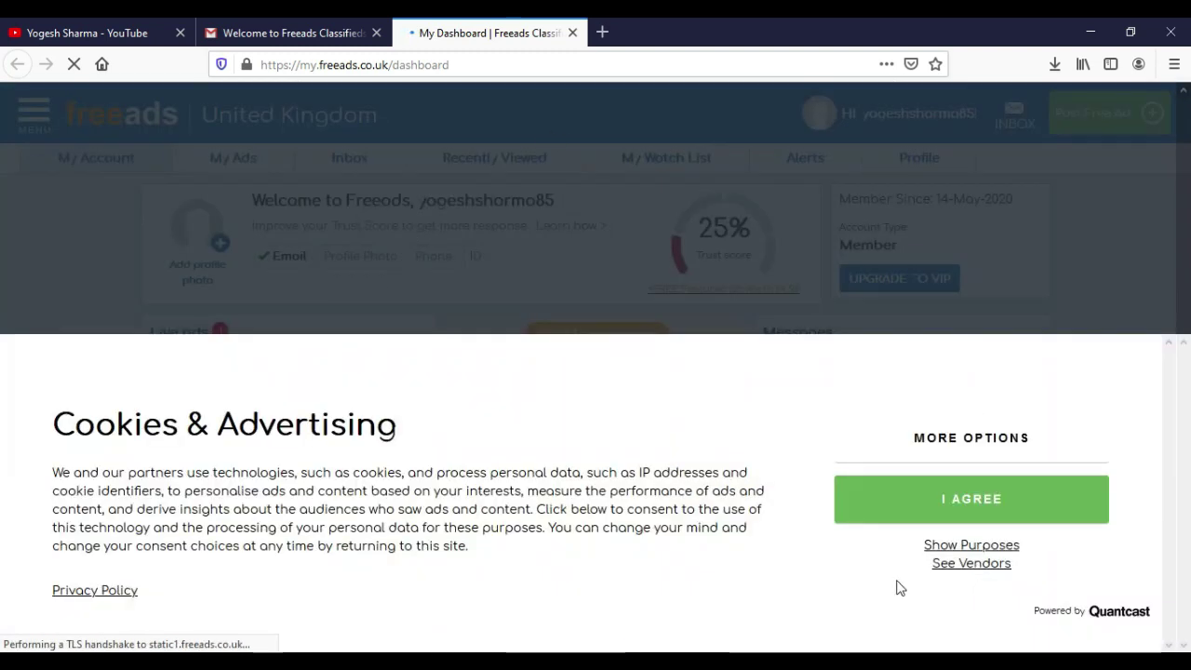
{"action": "left_click", "coordinate": [969, 488]}
{"action": "left_click", "coordinate": [572, 33]}
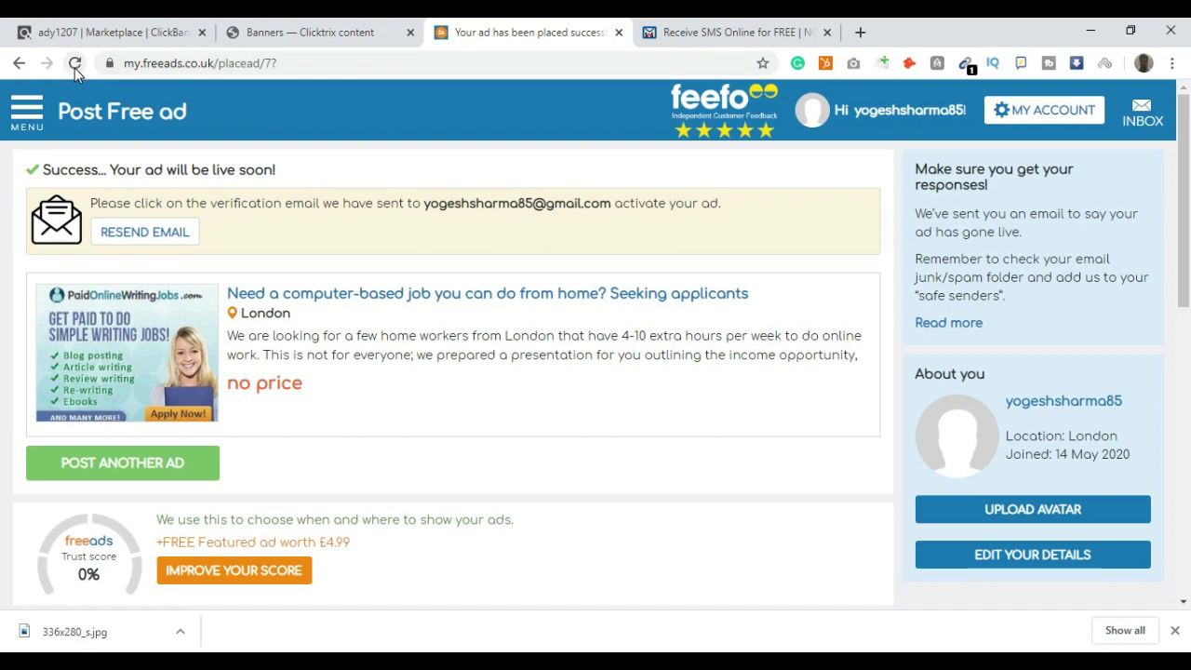
{"action": "left_click", "coordinate": [75, 65]}
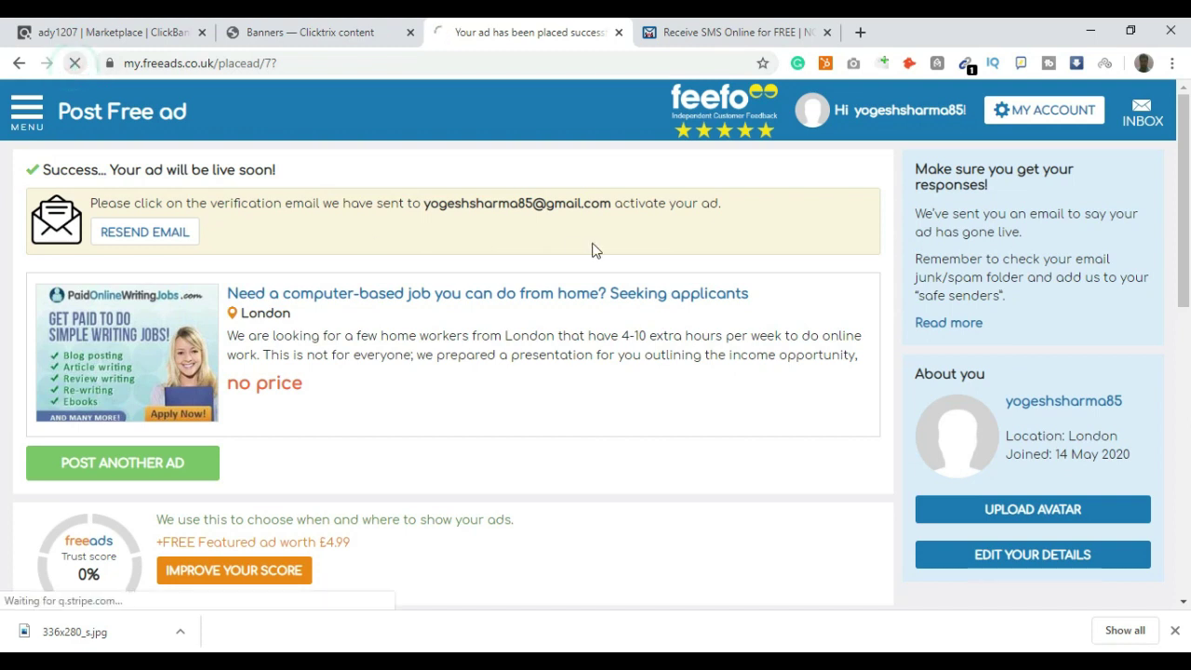